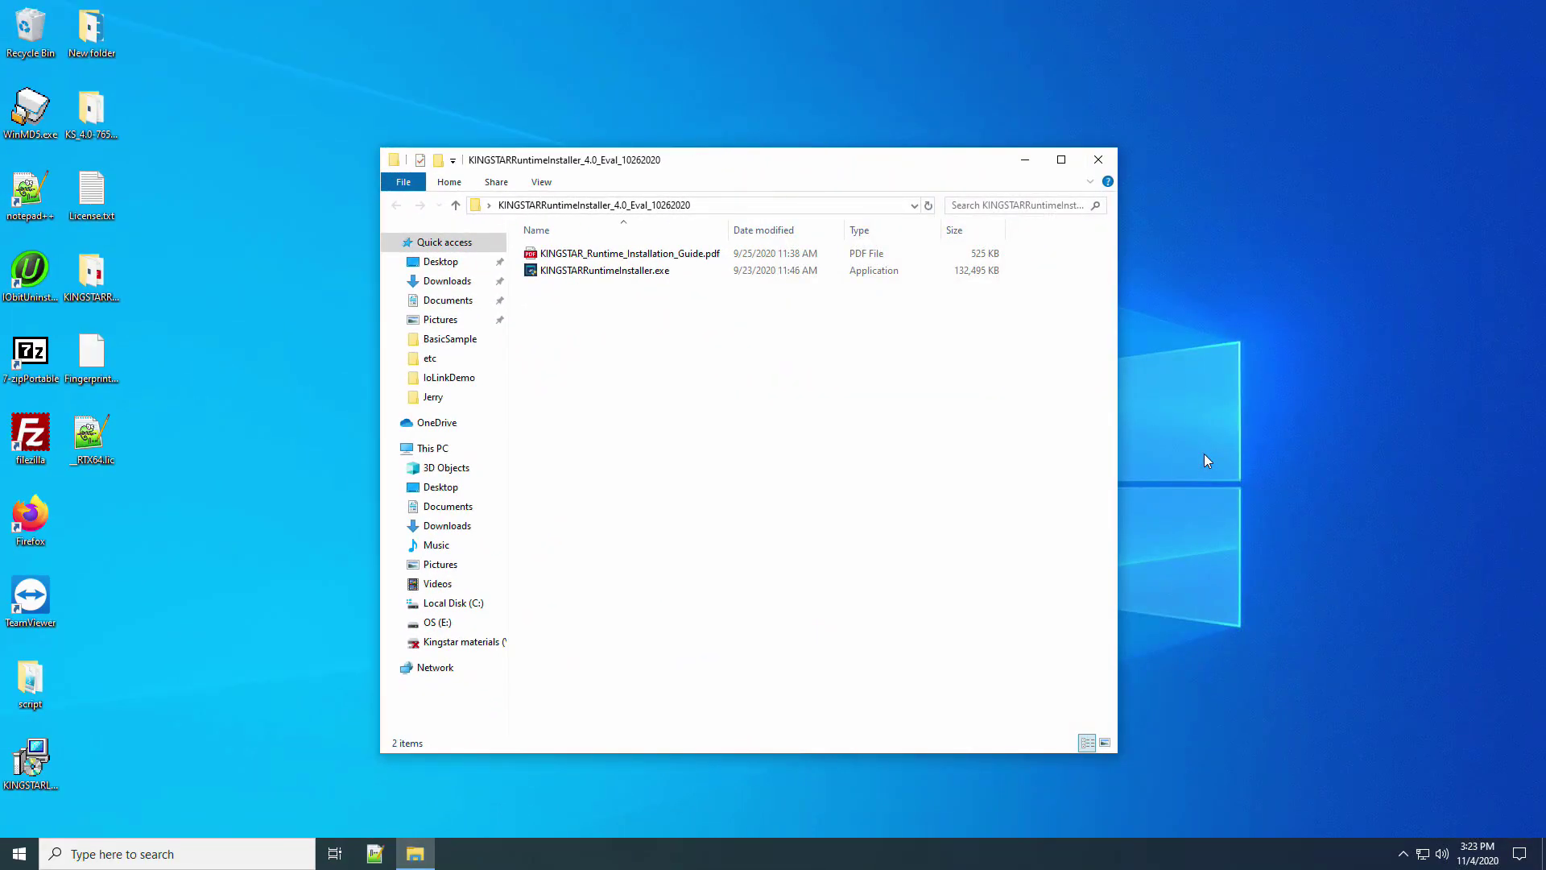
- Launch KINGSTARRuntimeInstaller.exe and accept the license agreement to reach the destination folder page
double_click(668, 273)
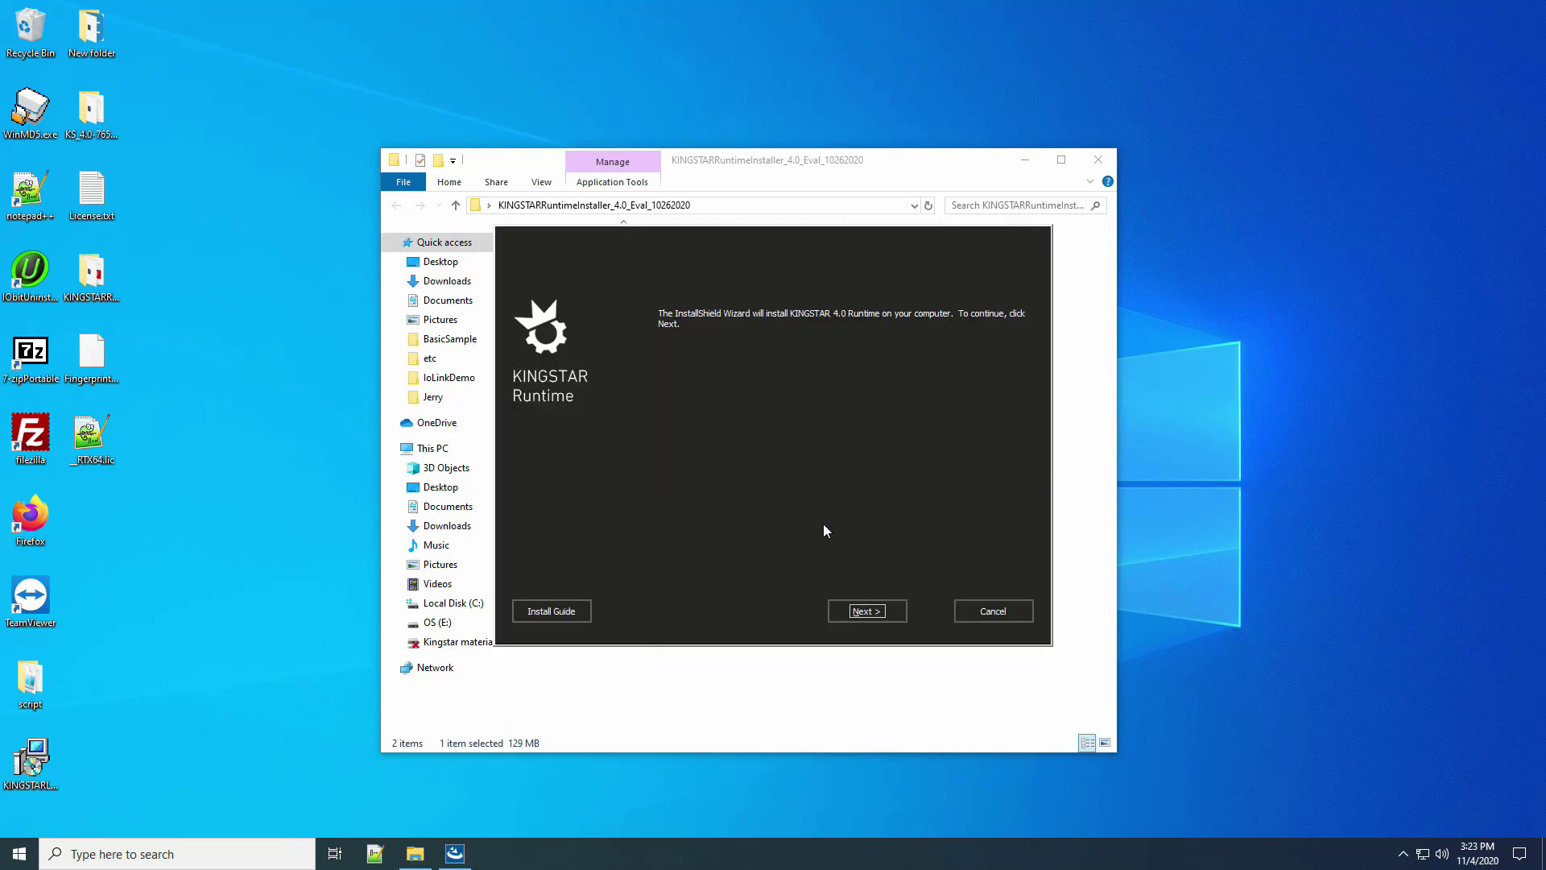
left_click(874, 611)
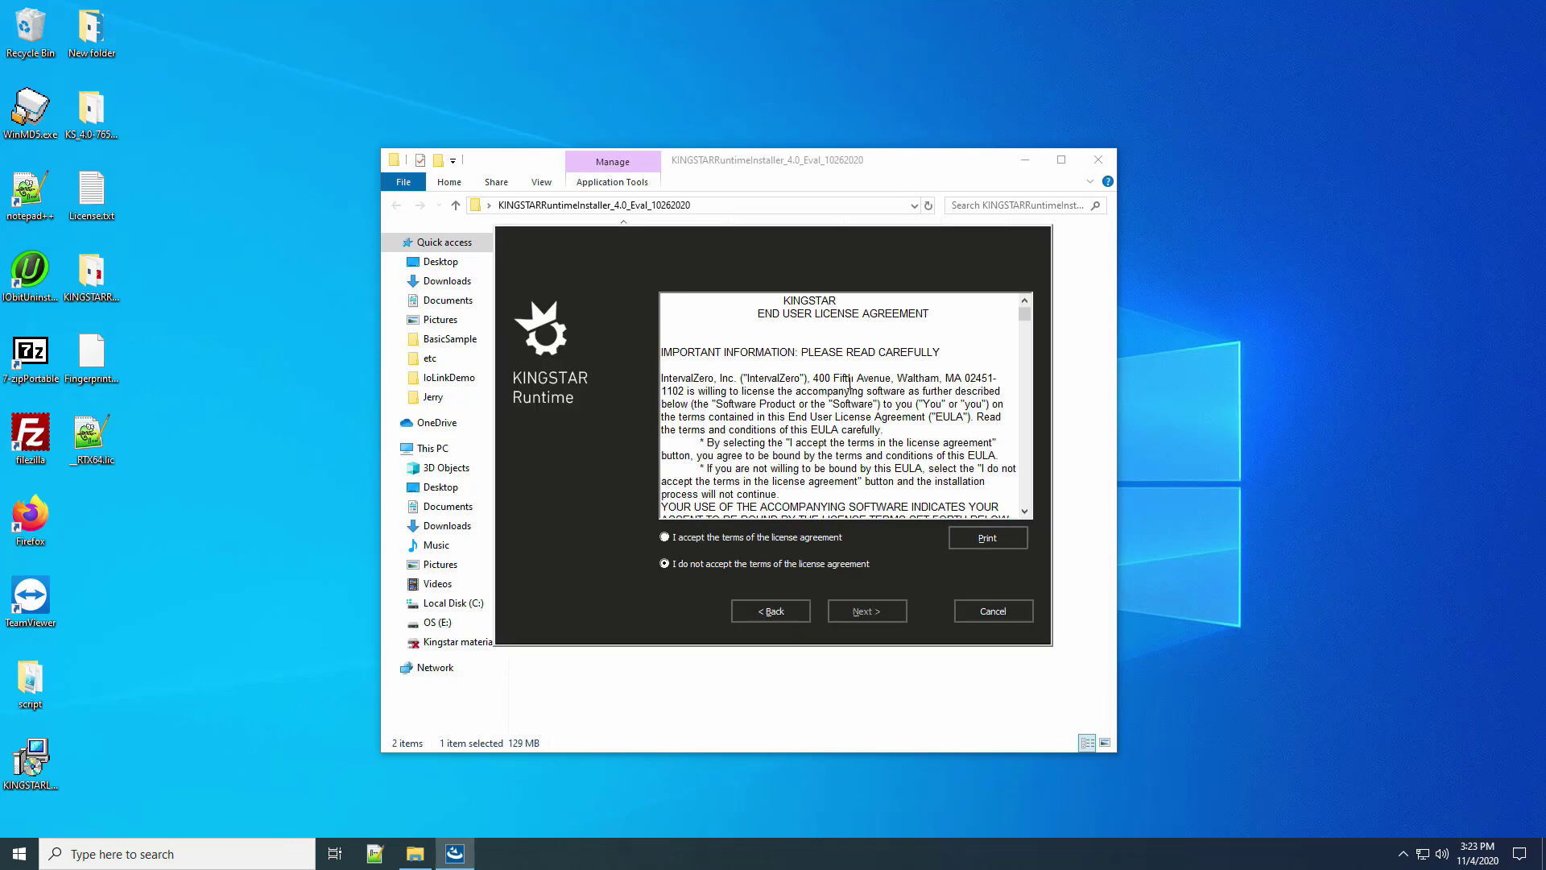
left_click(665, 537)
left_click(886, 612)
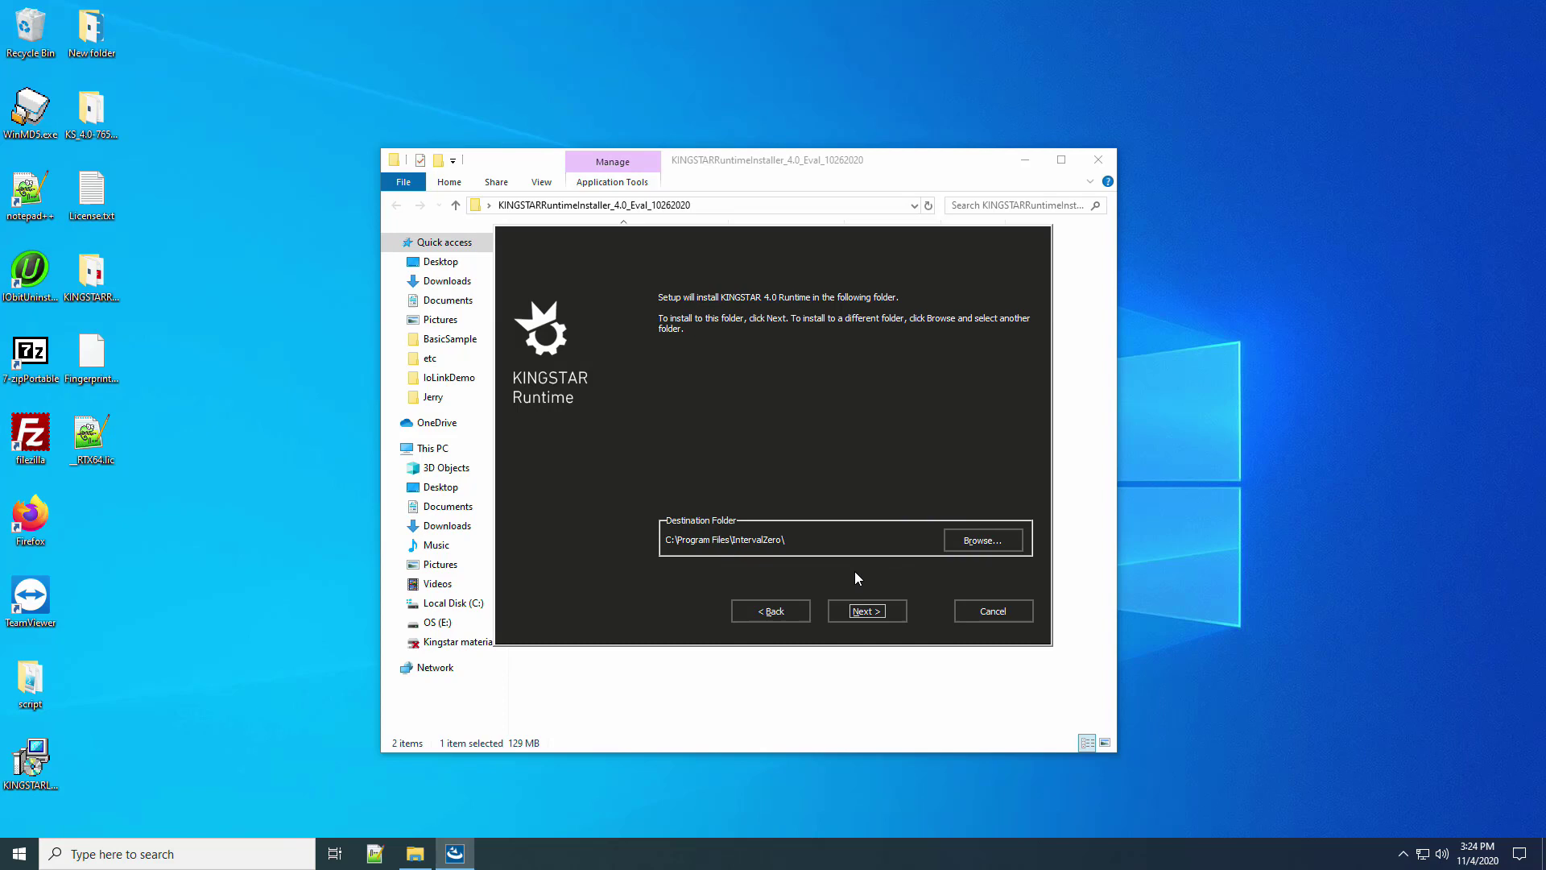
- Keep C:\Program Files\IntervalZero\ and install KINGSTAR 4.0 Runtime for the Intel 82574L controller
left_click(886, 613)
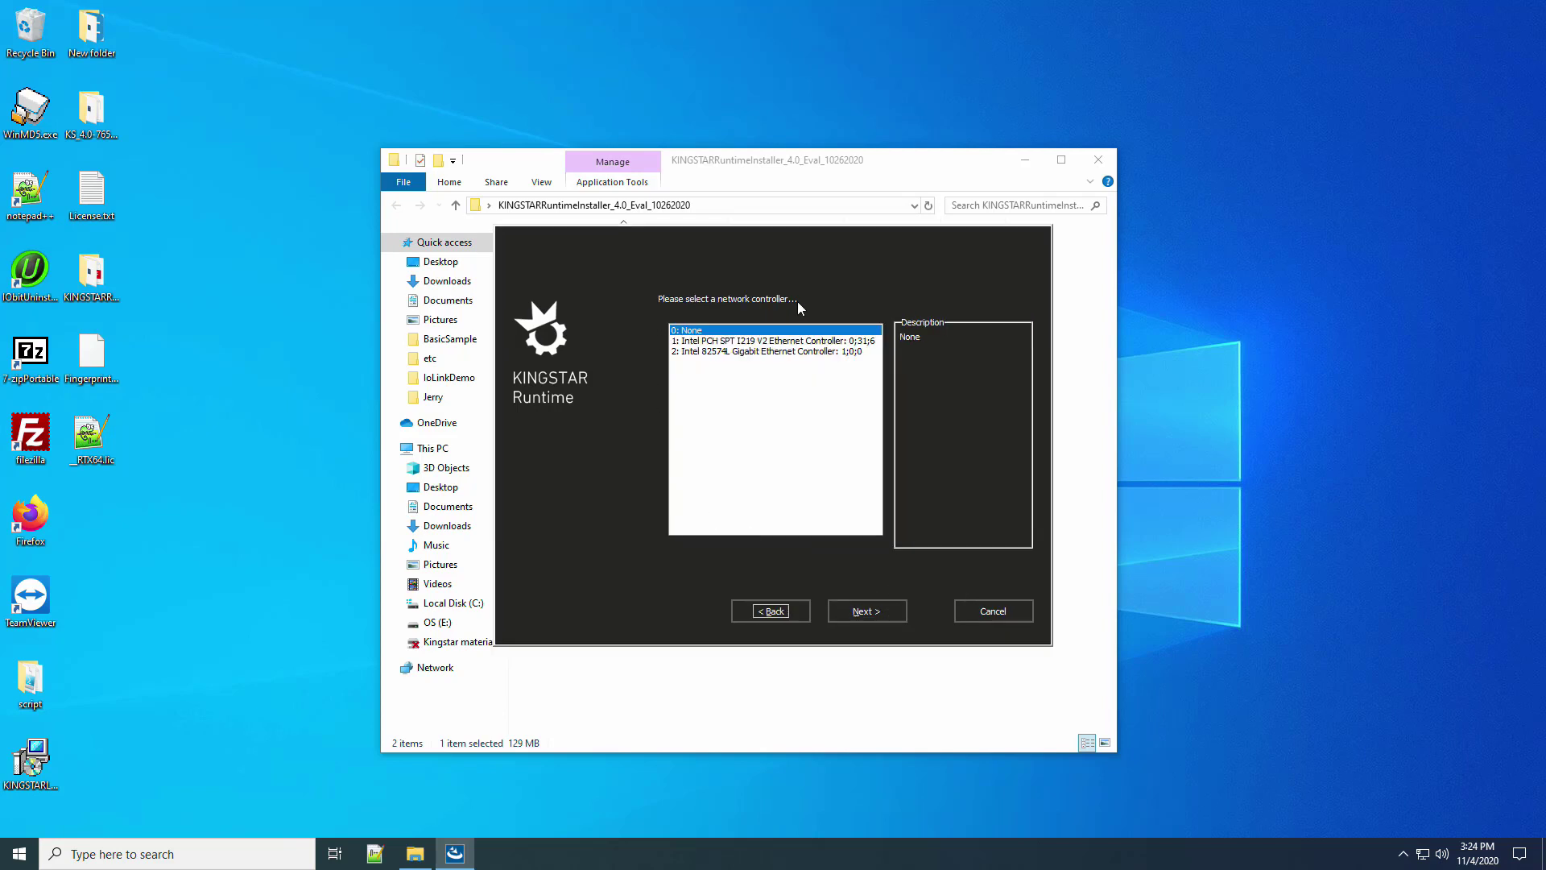
left_click(786, 354)
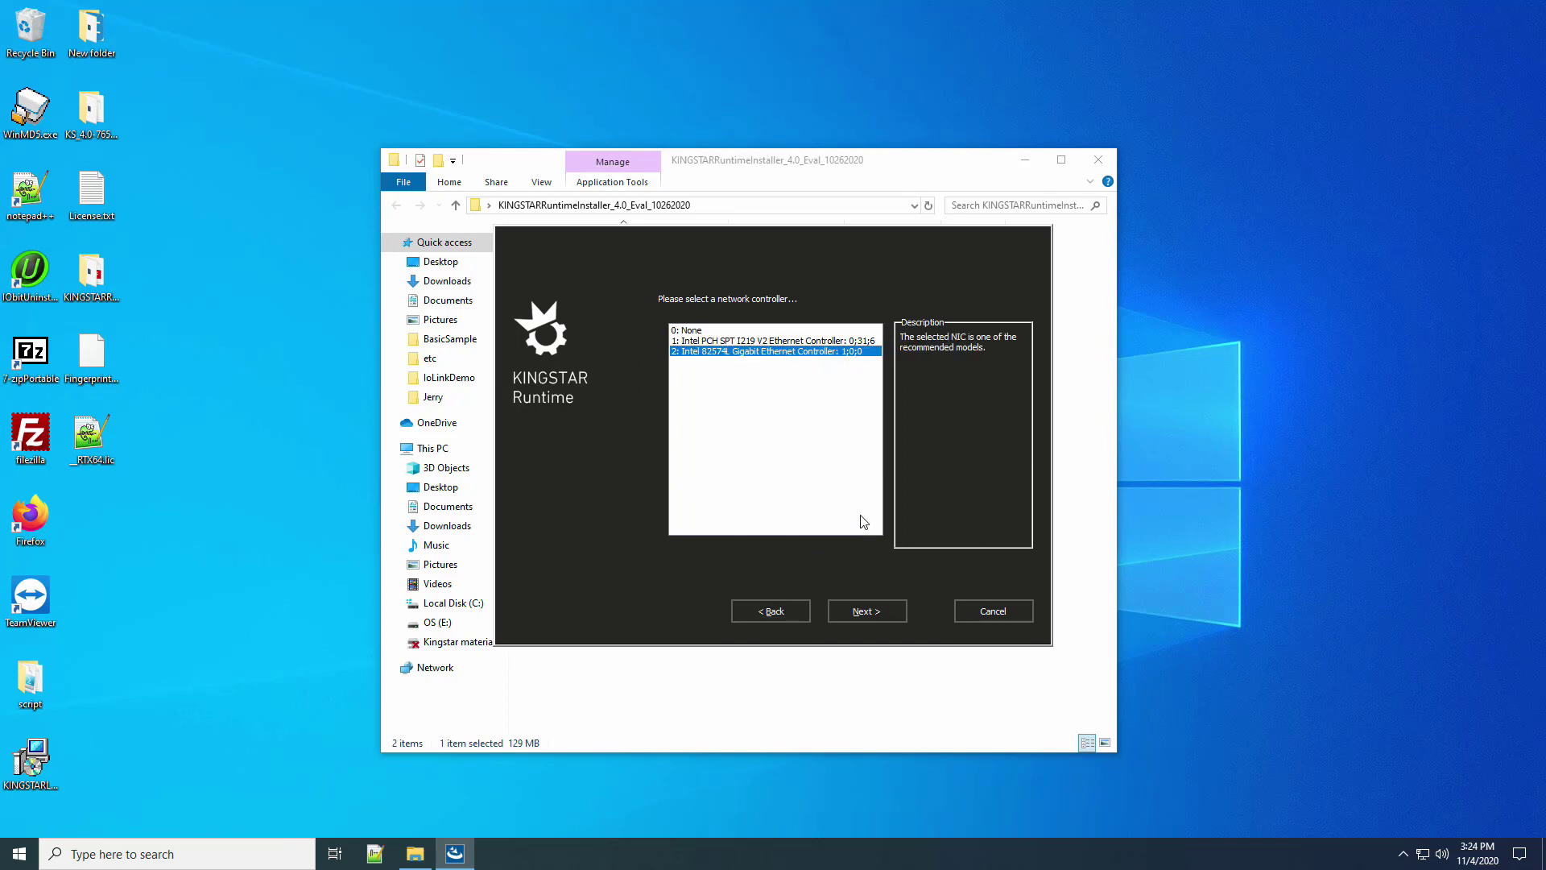
left_click(880, 614)
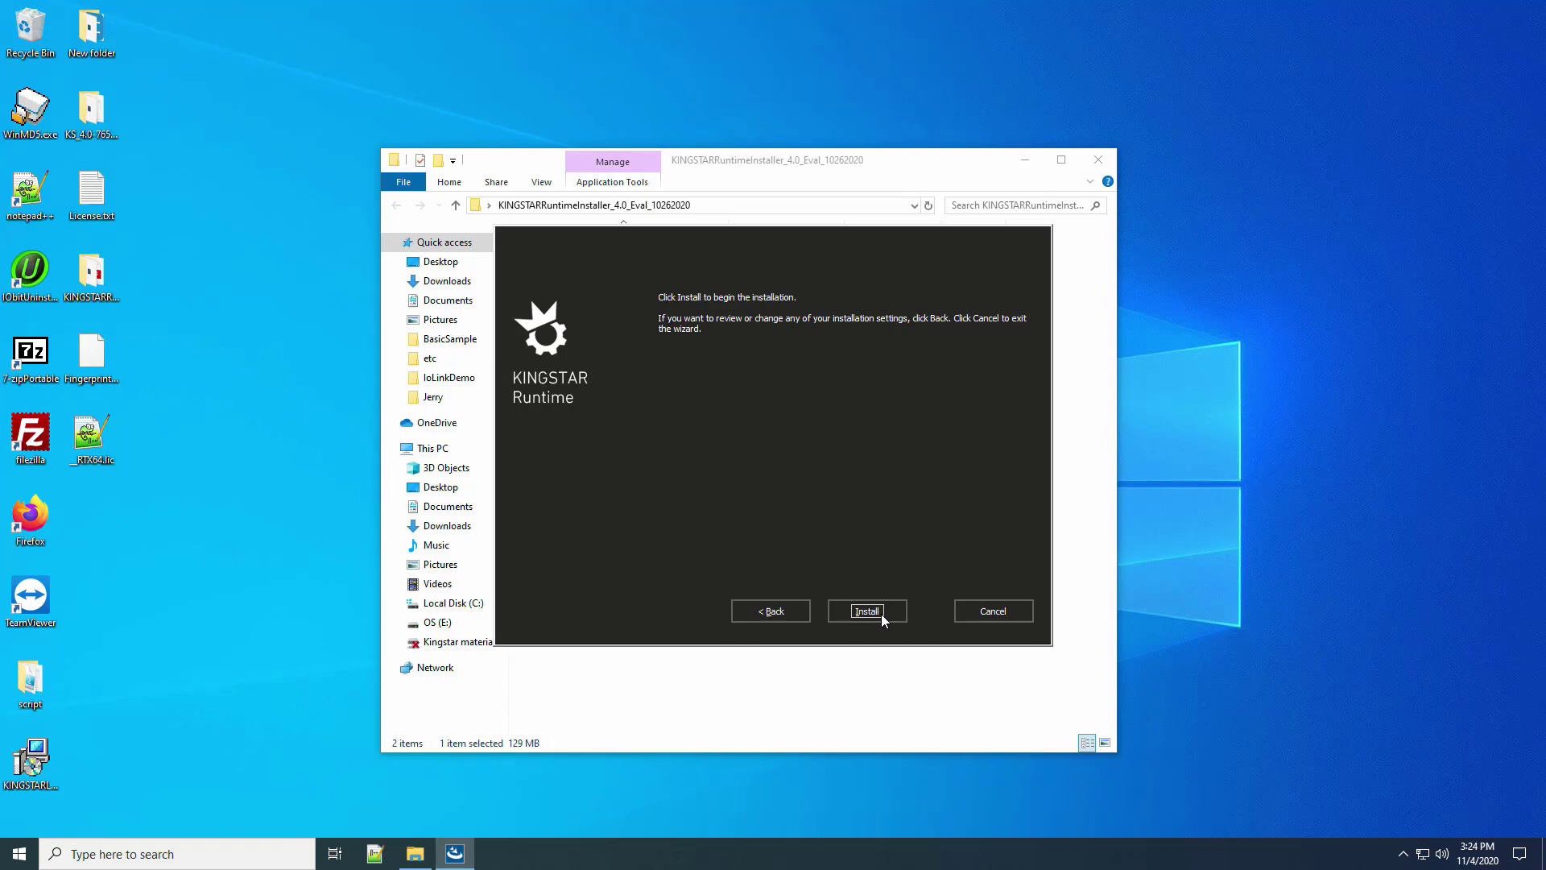
left_click(879, 614)
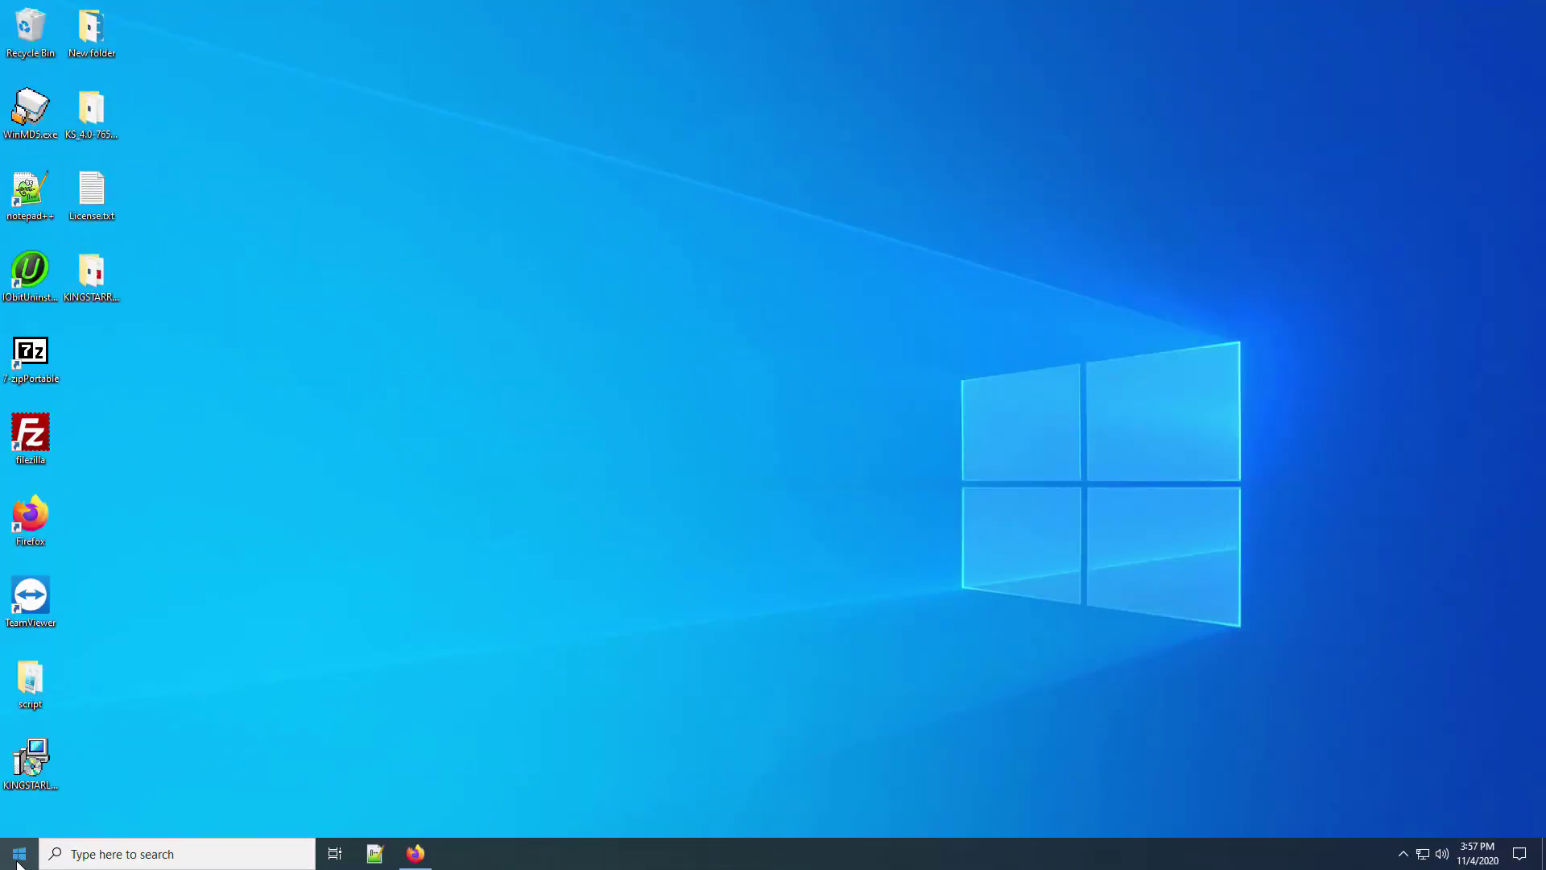
- Launch RTX64 Activation and Configuration and retry over-the-network activation until connected
left_click(19, 853)
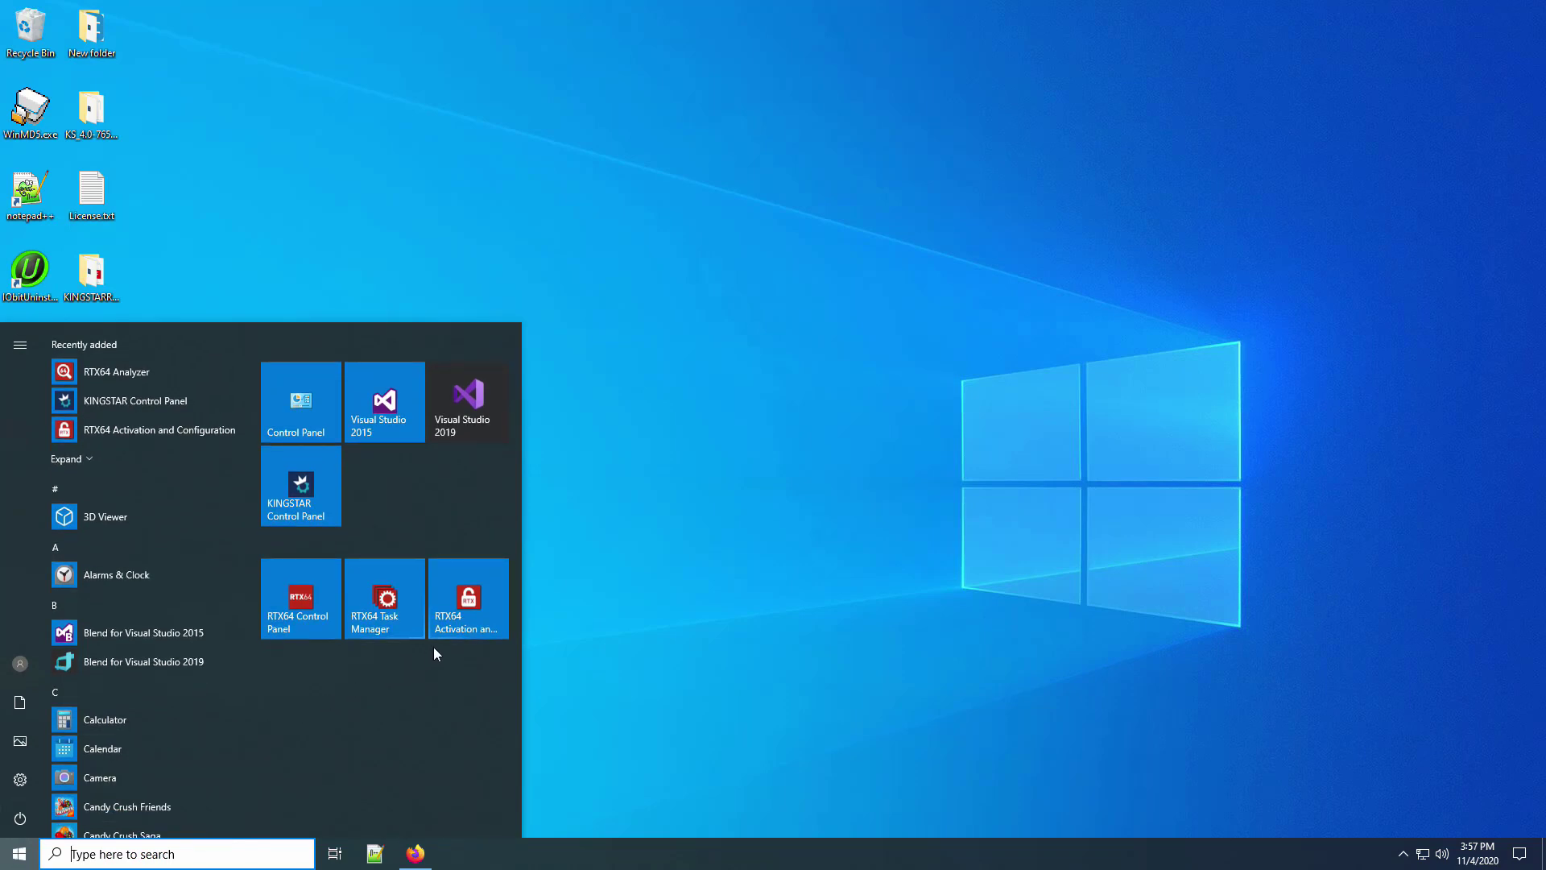
left_click(478, 615)
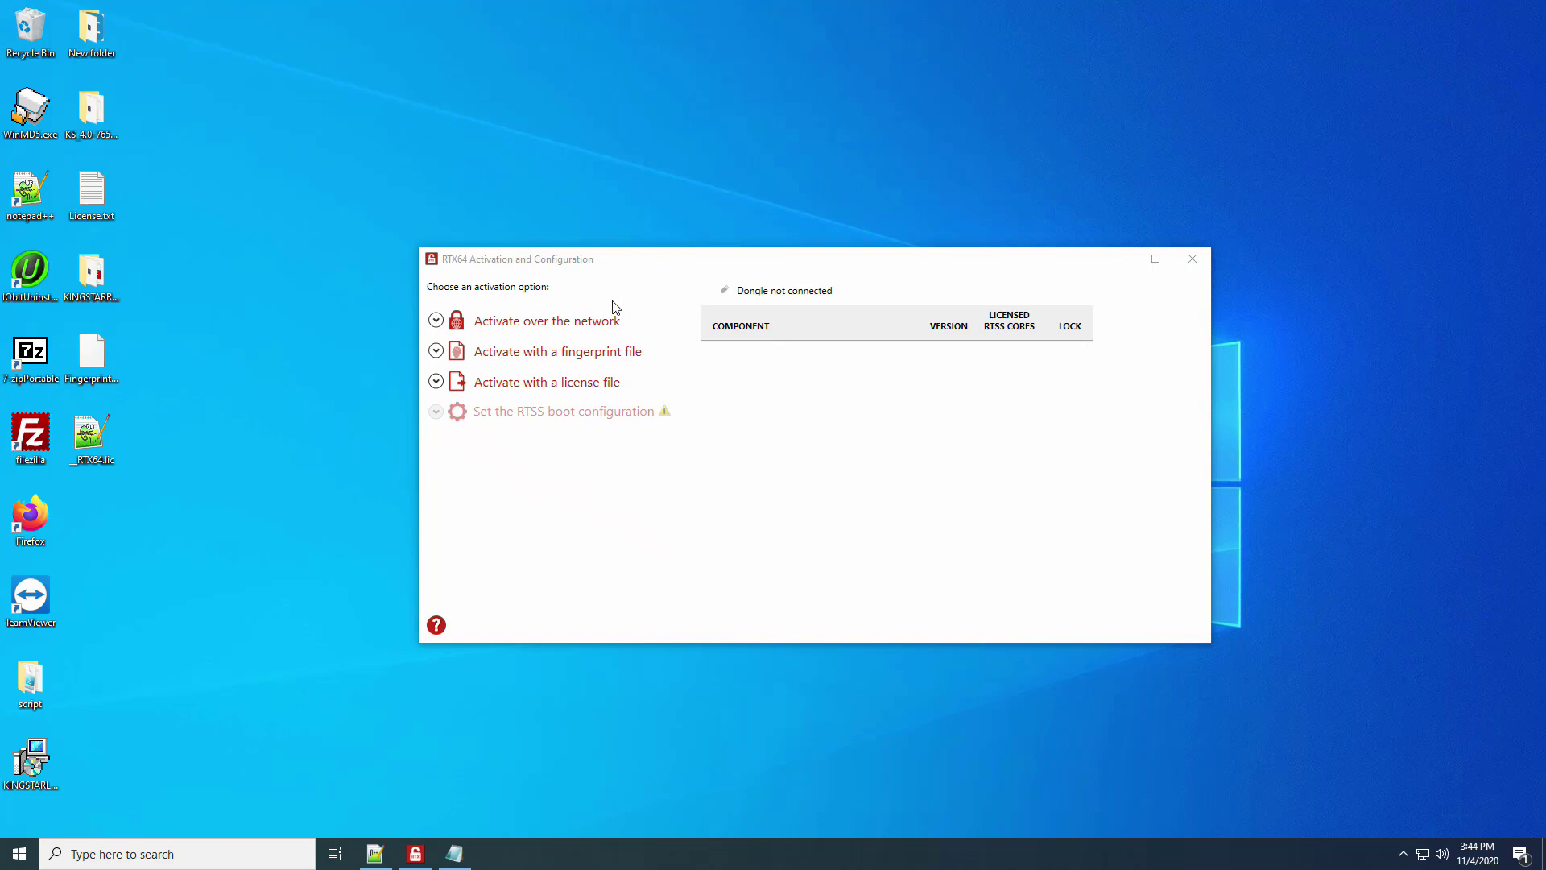
left_click(435, 320)
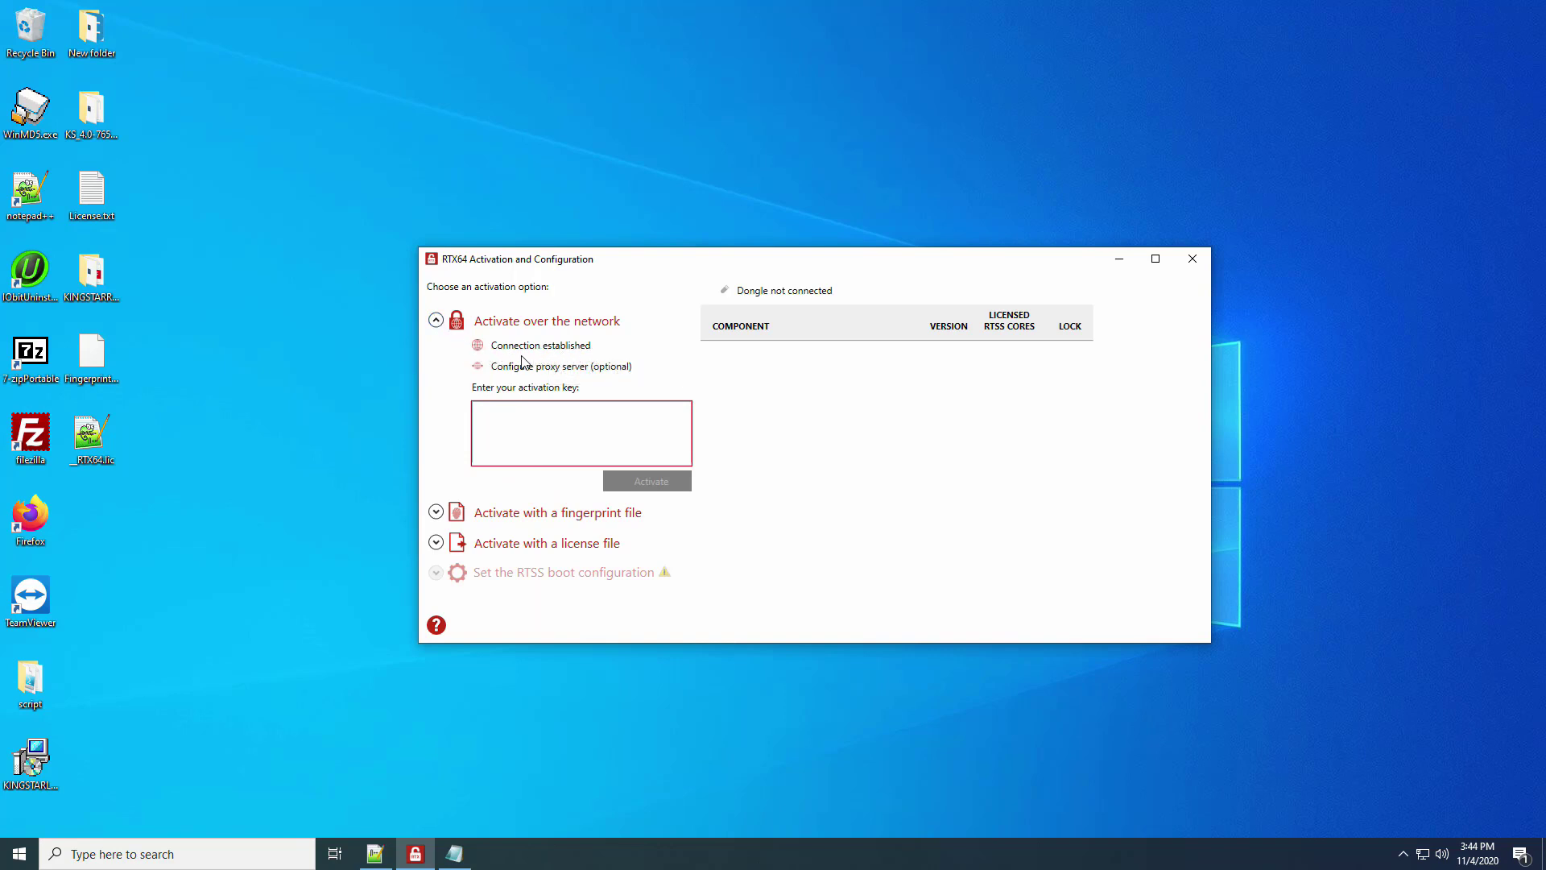
left_click(478, 351)
- Leave the proxy settings unchanged, paste the activation keys, and activate them over the network
left_click(593, 368)
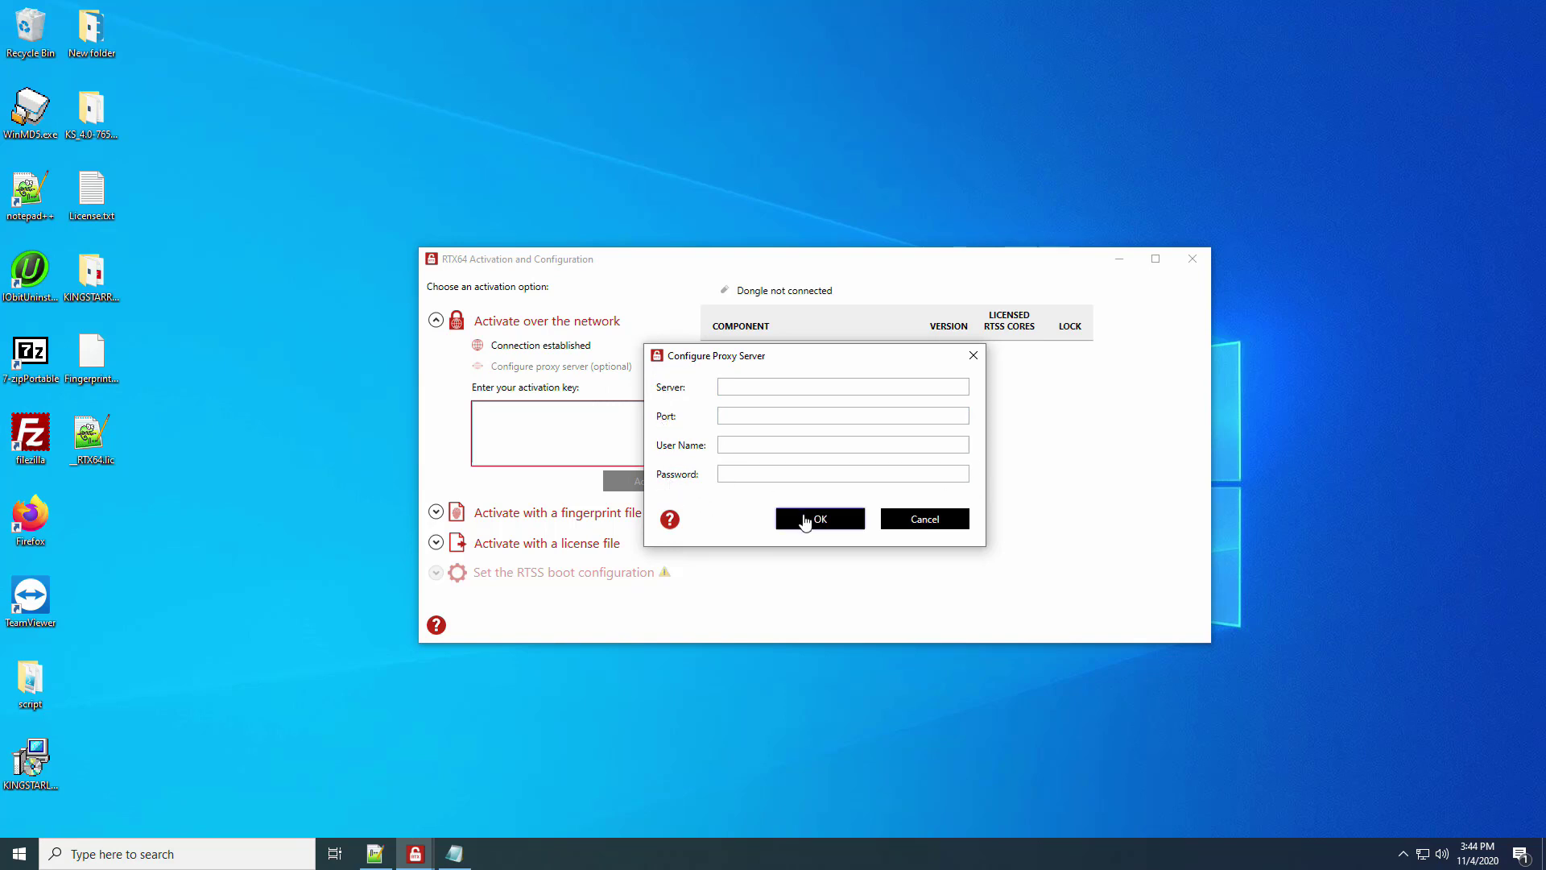
left_click(924, 519)
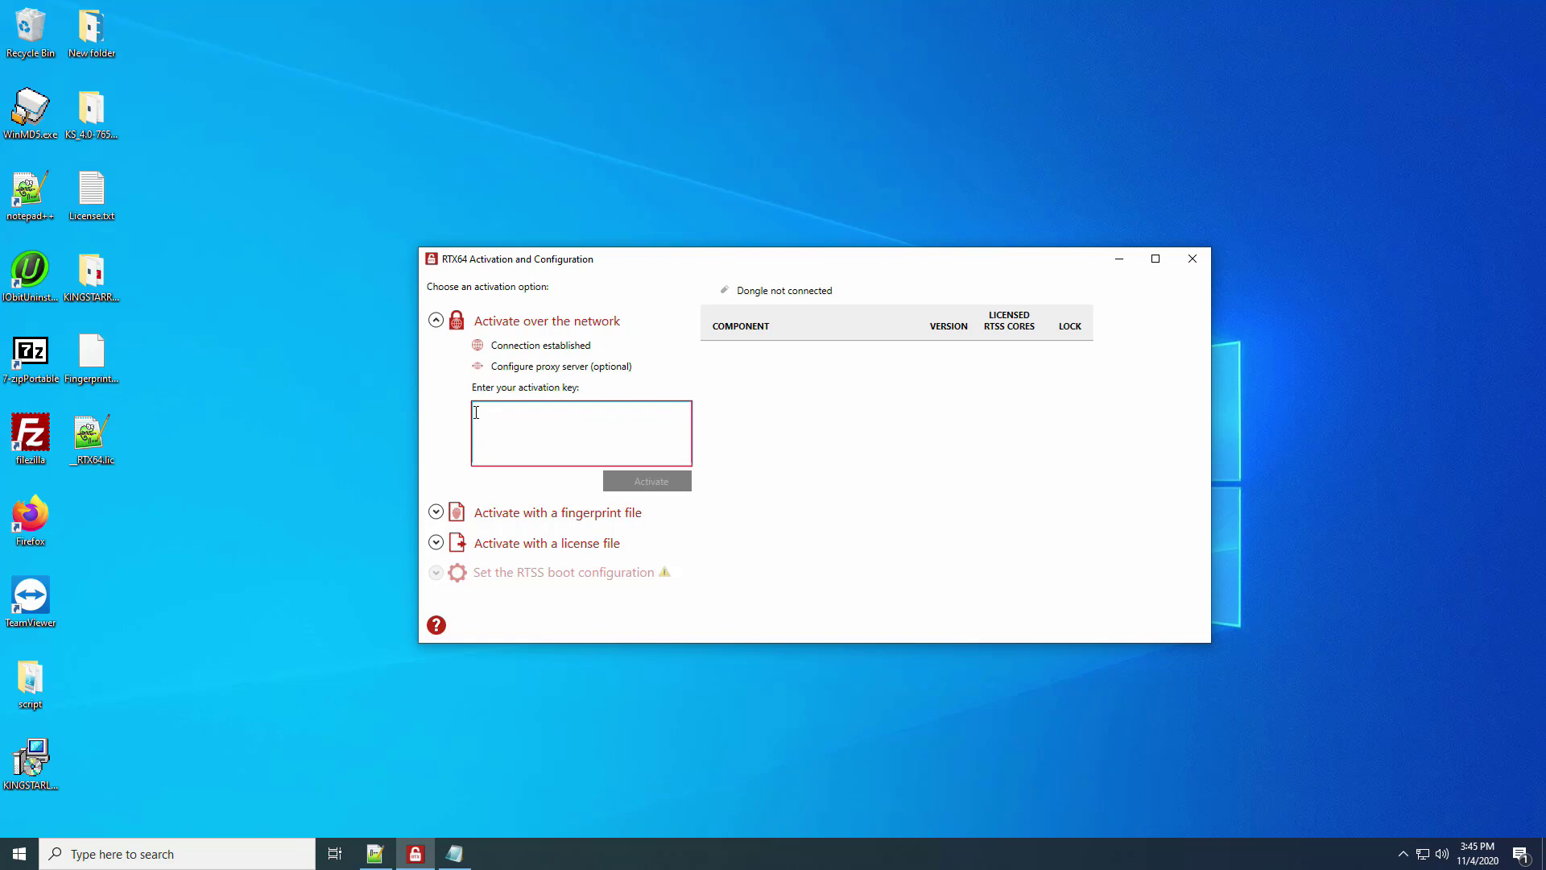
key("ctrl+v")
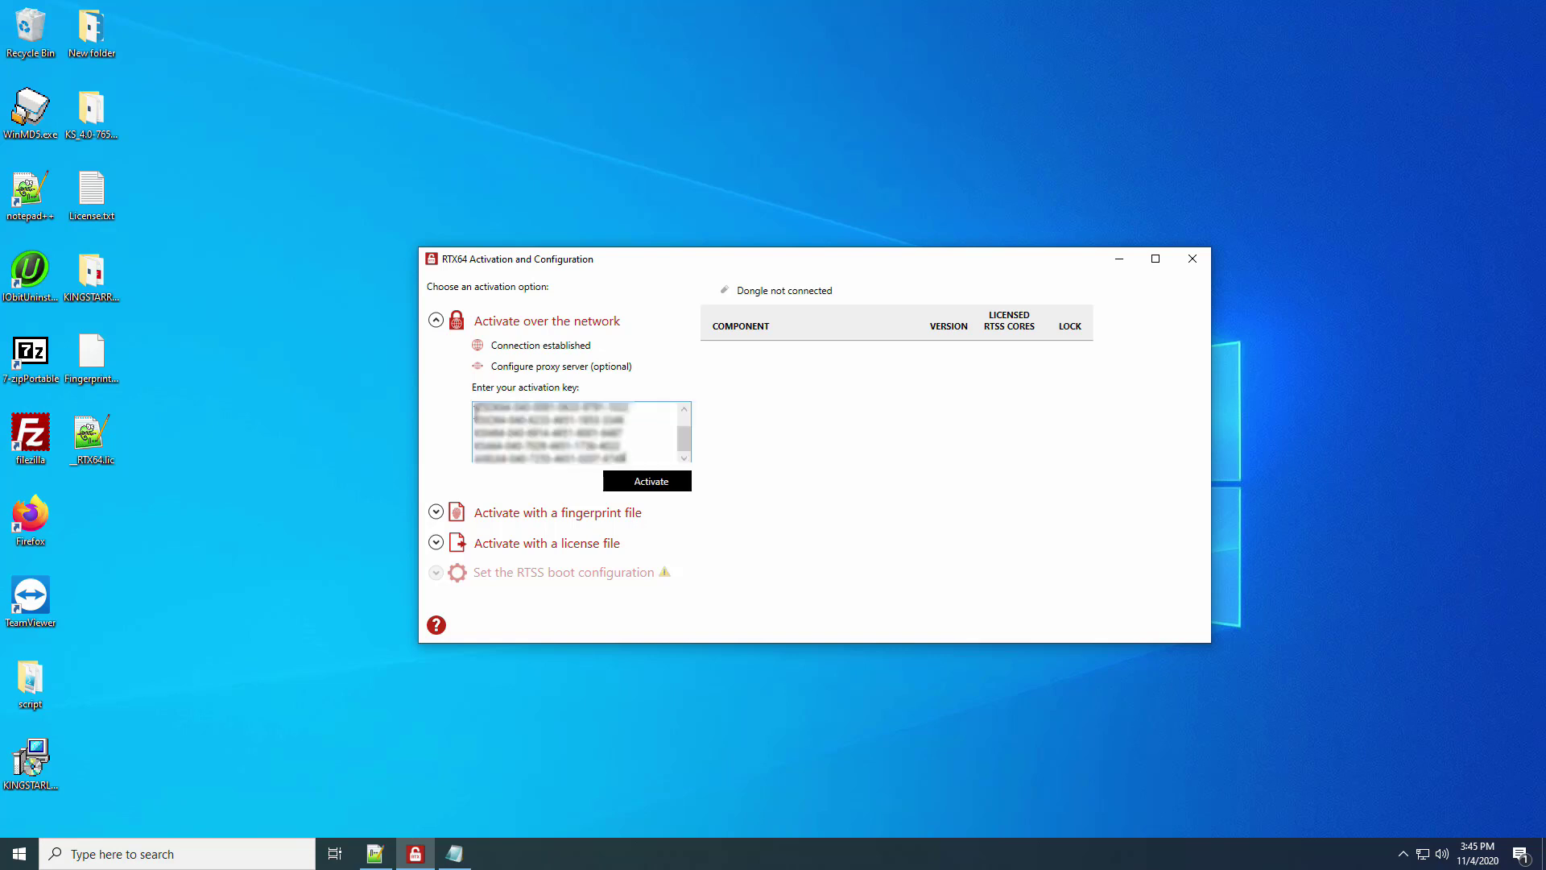
left_click(677, 490)
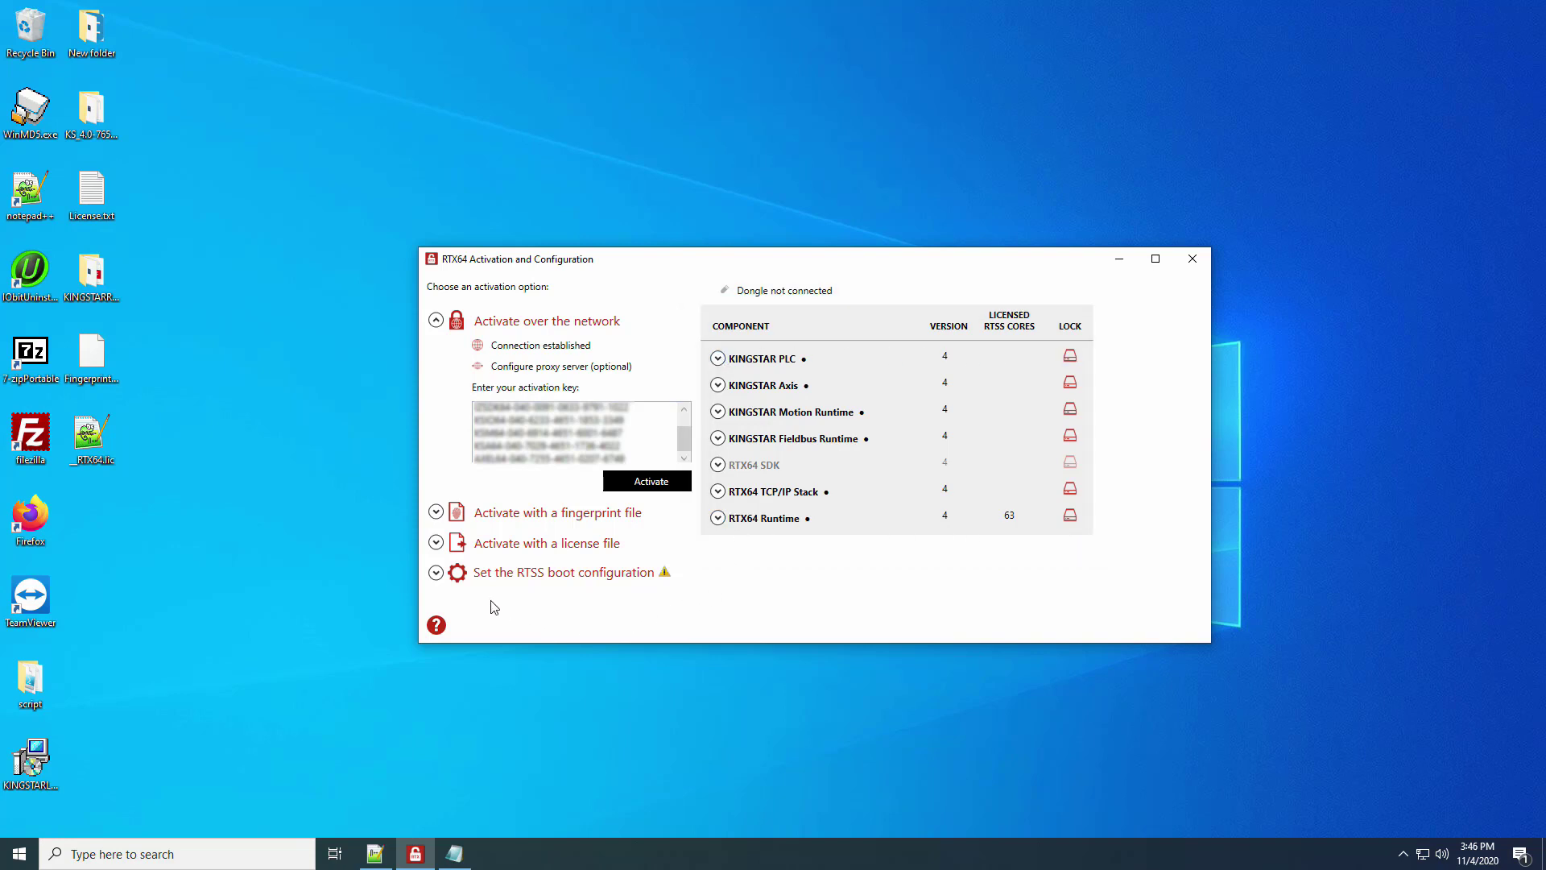
- Apply the RTSS boot configuration and restart the computer
left_click(437, 573)
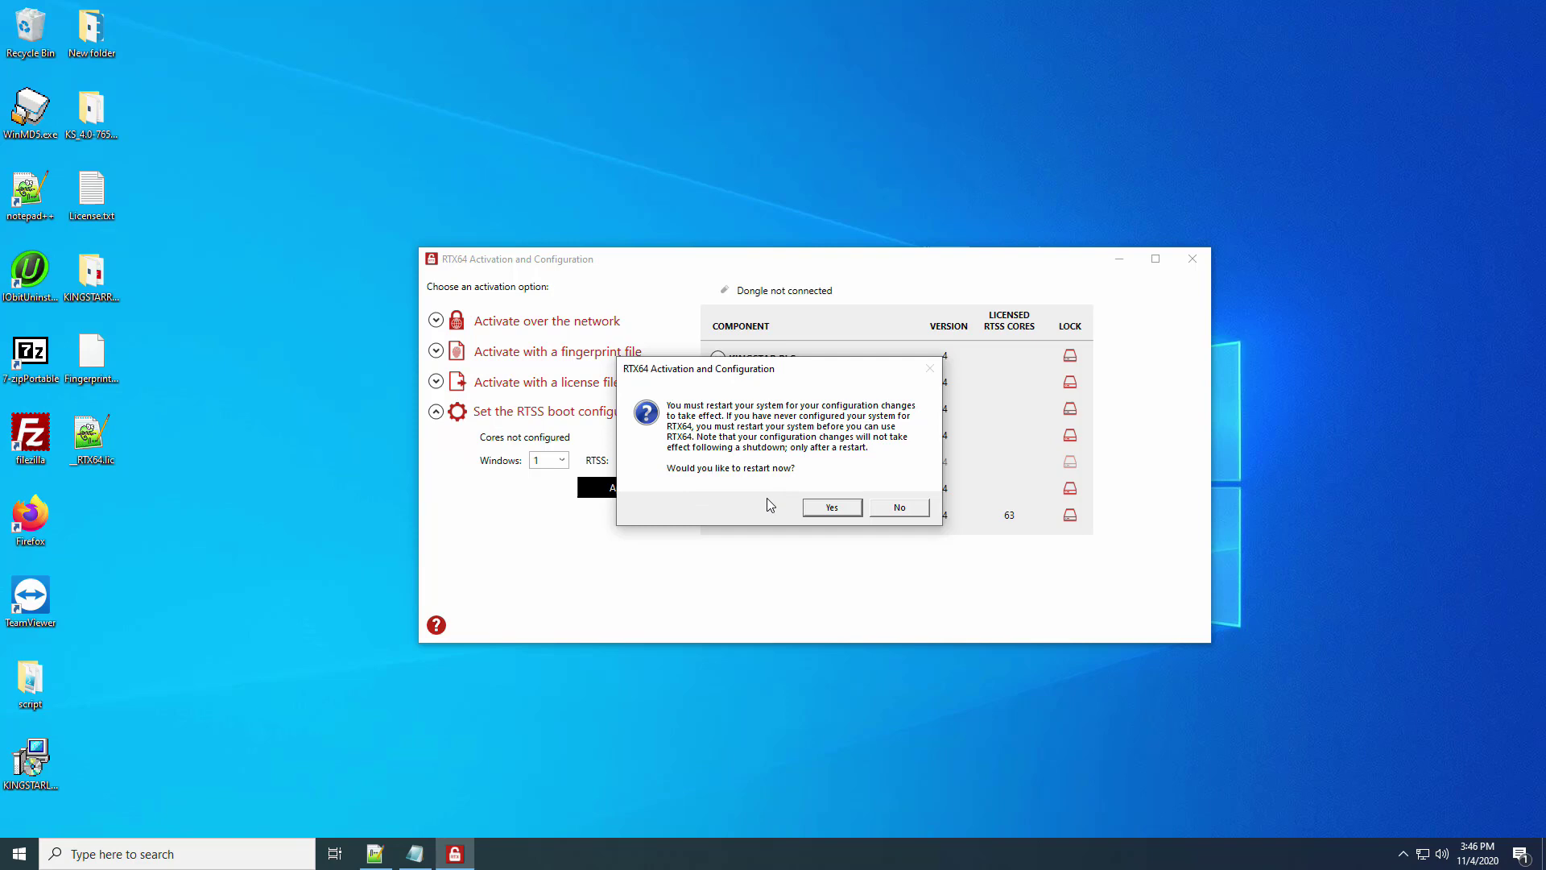
left_click(826, 507)
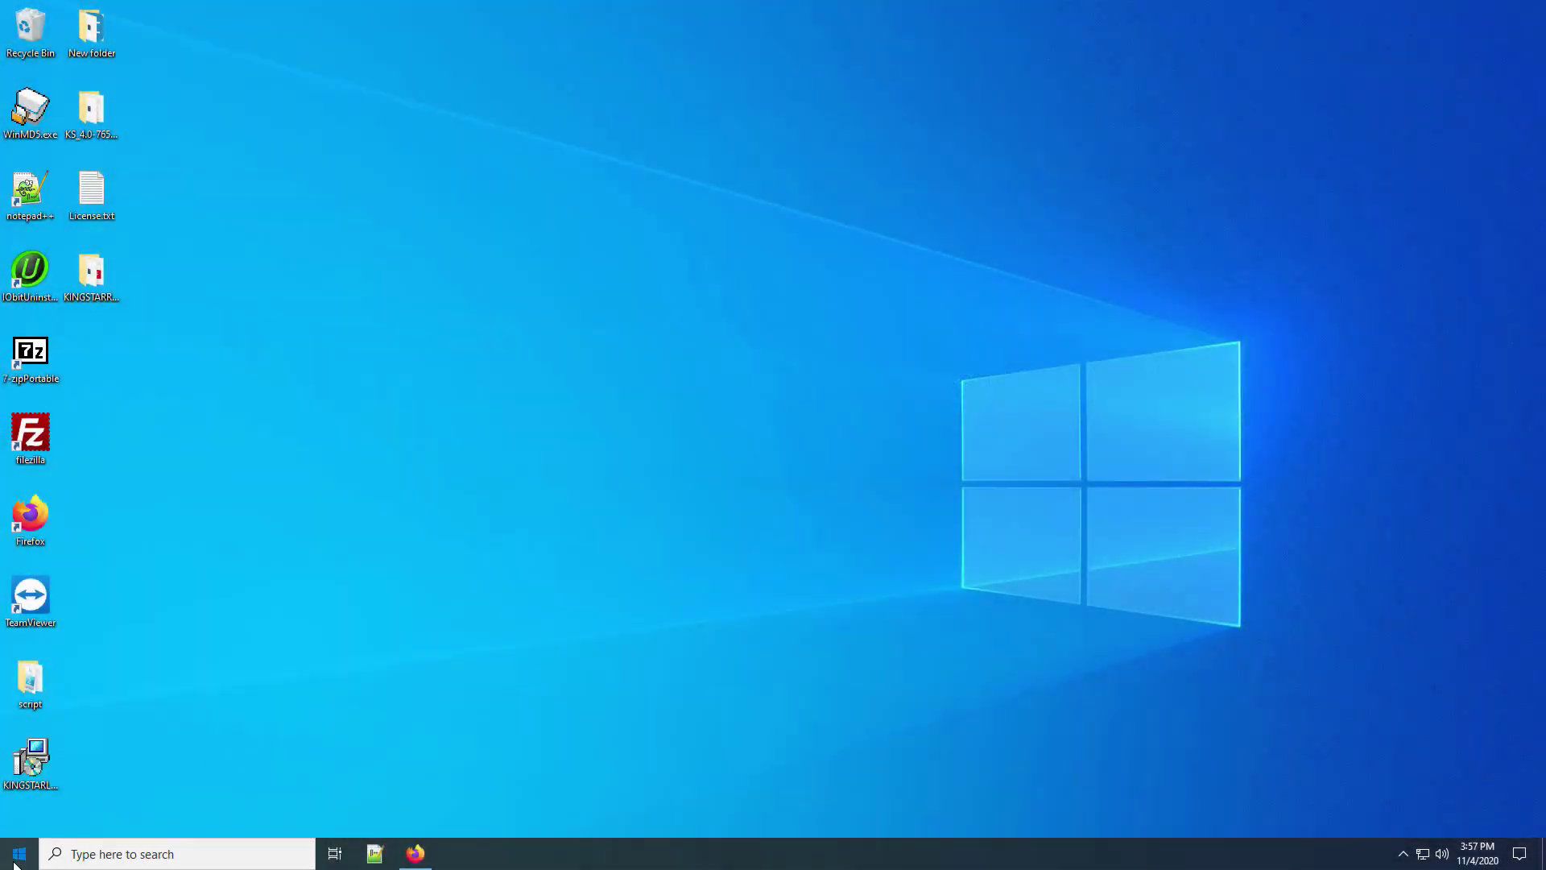
- Reopen RTX64 Activation and Configuration, paste the keys, and save Fingerprintfile.rfp to the Desktop
left_click(19, 854)
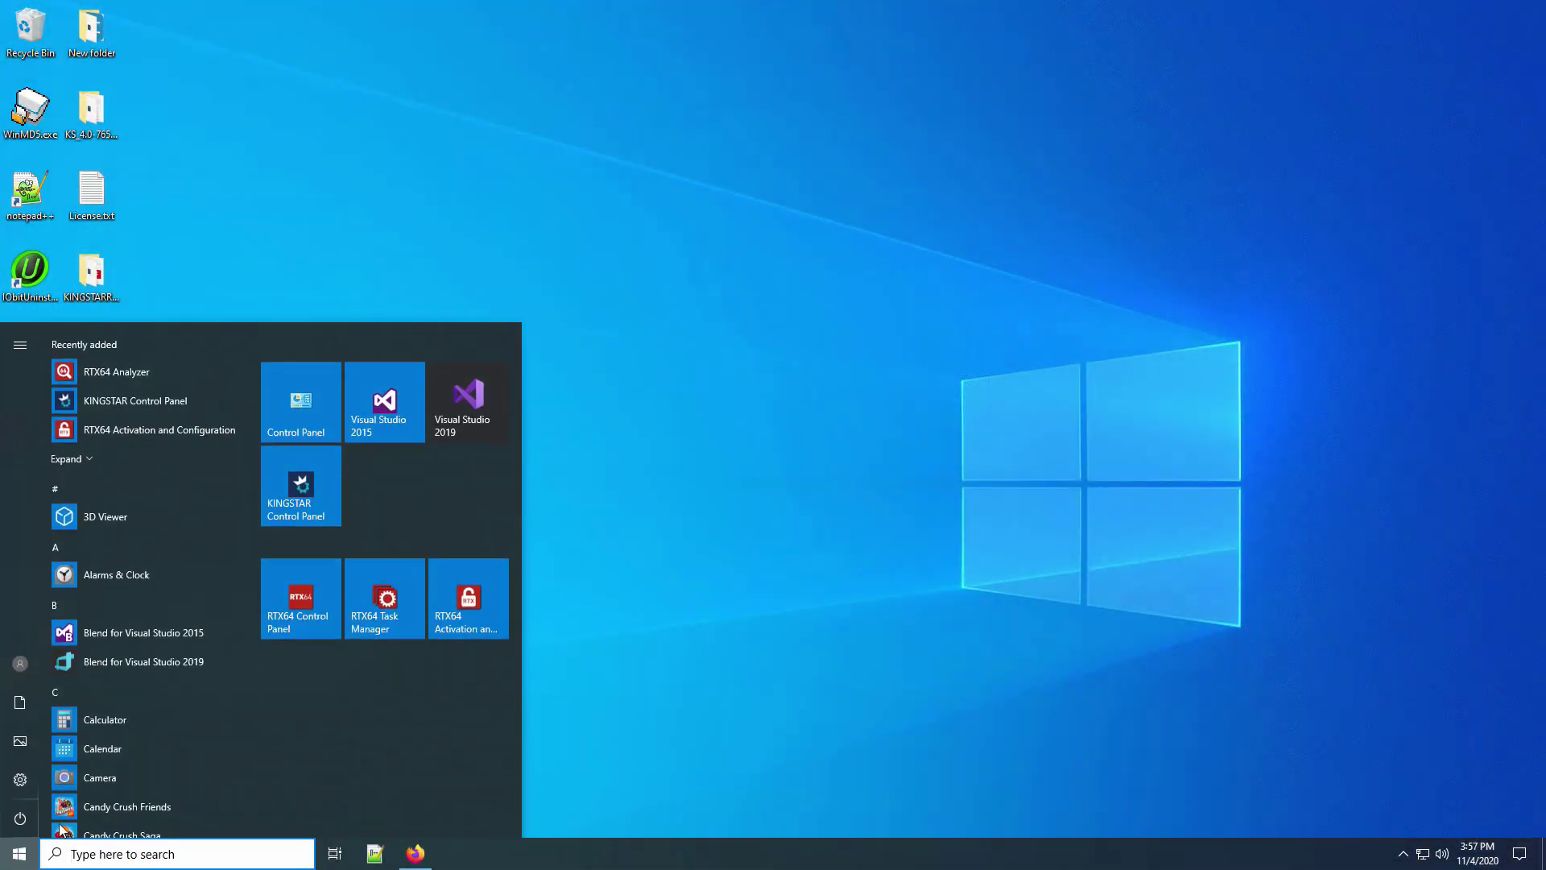
left_click(485, 612)
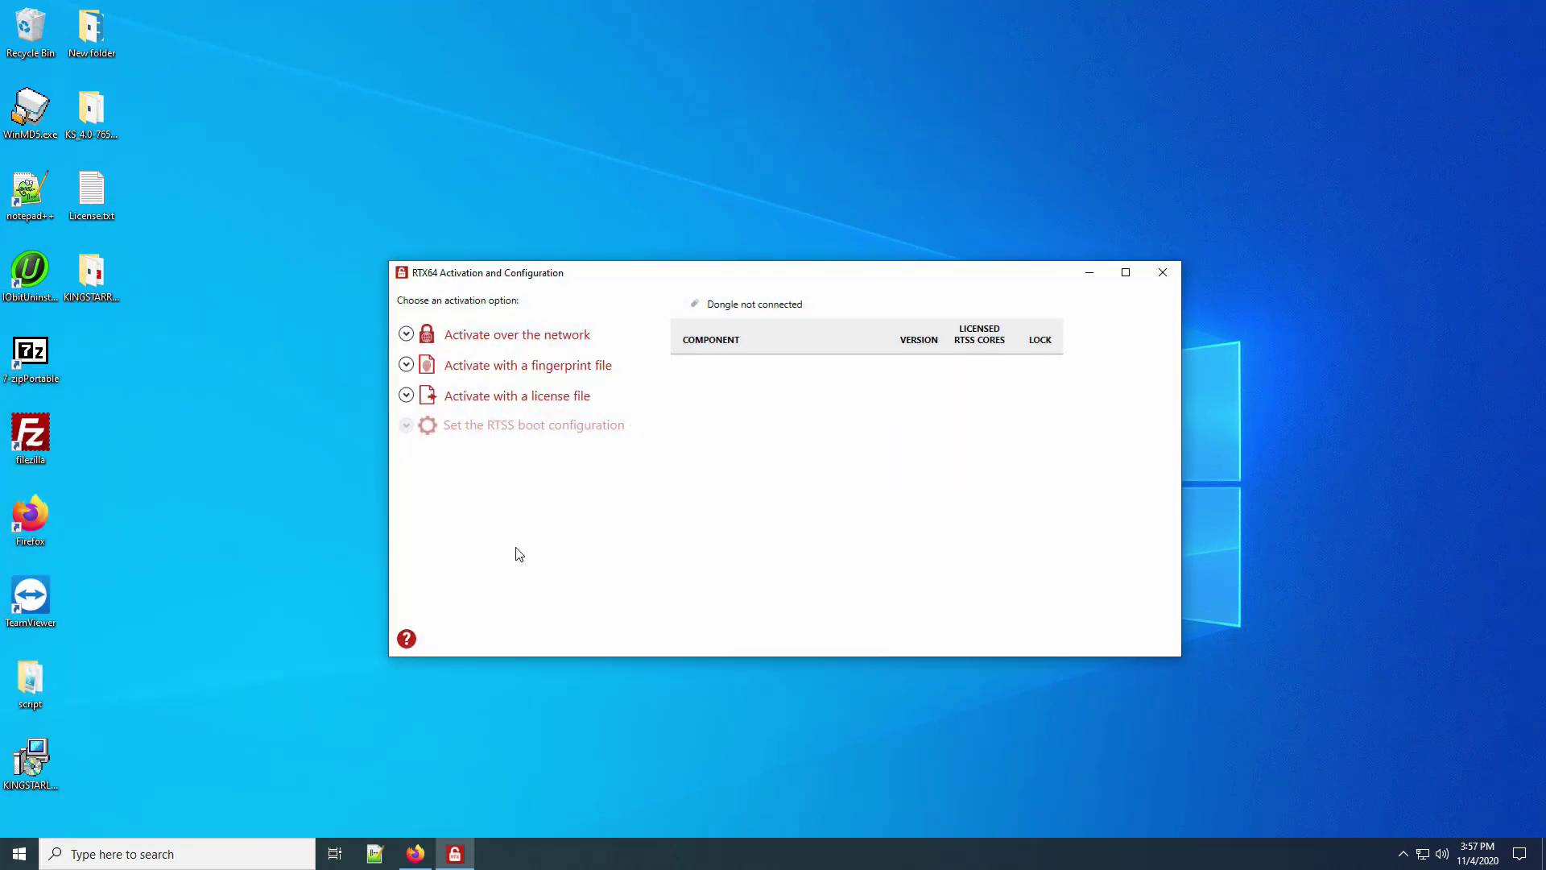
left_click(406, 365)
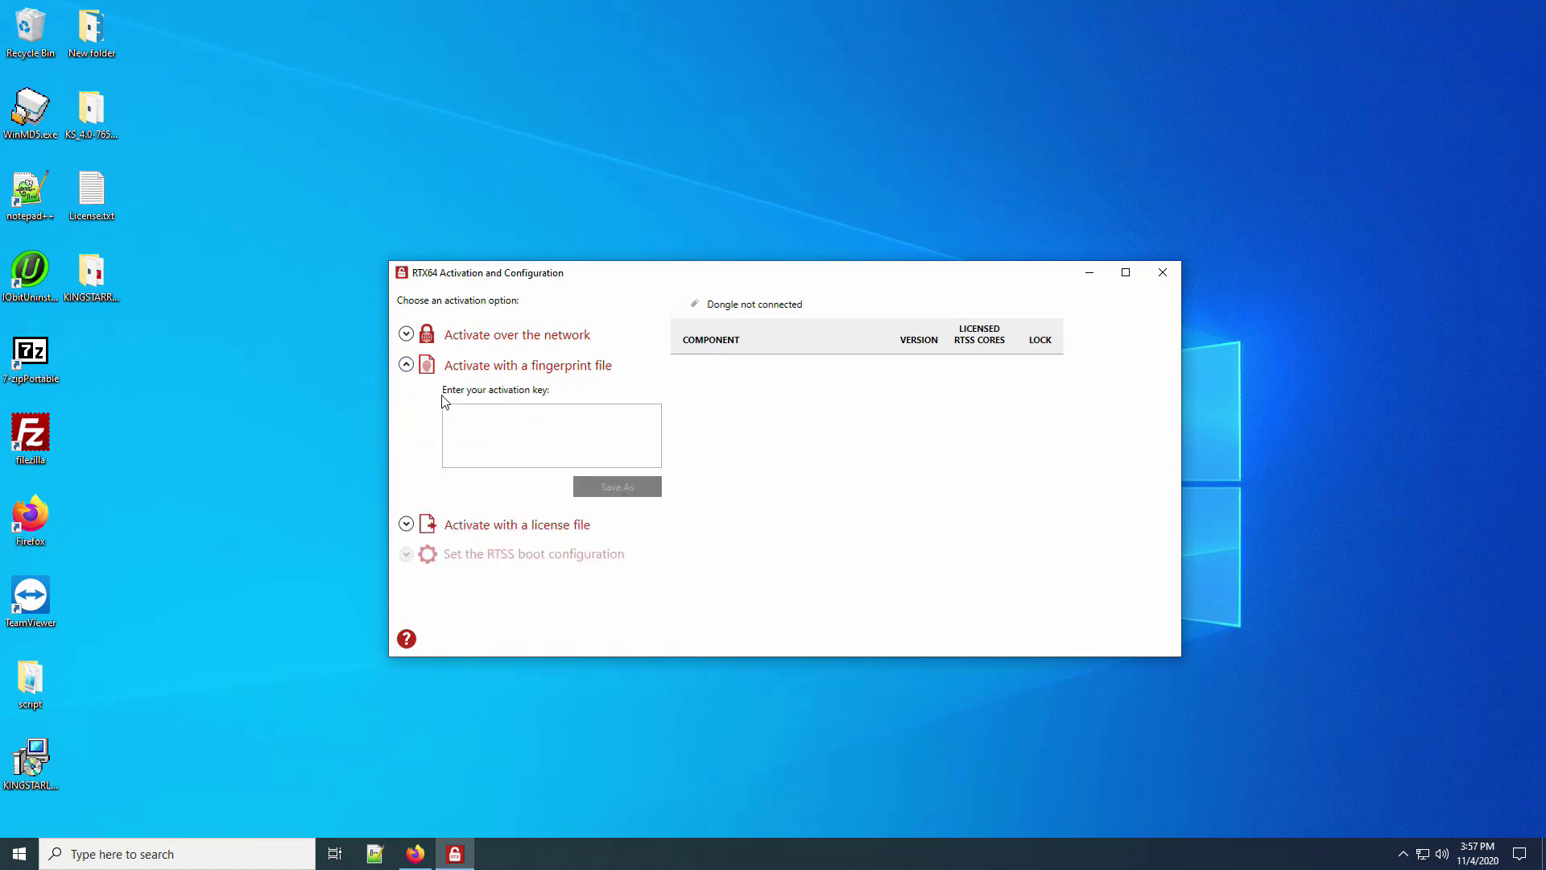
left_click(460, 411)
key("ctrl+v")
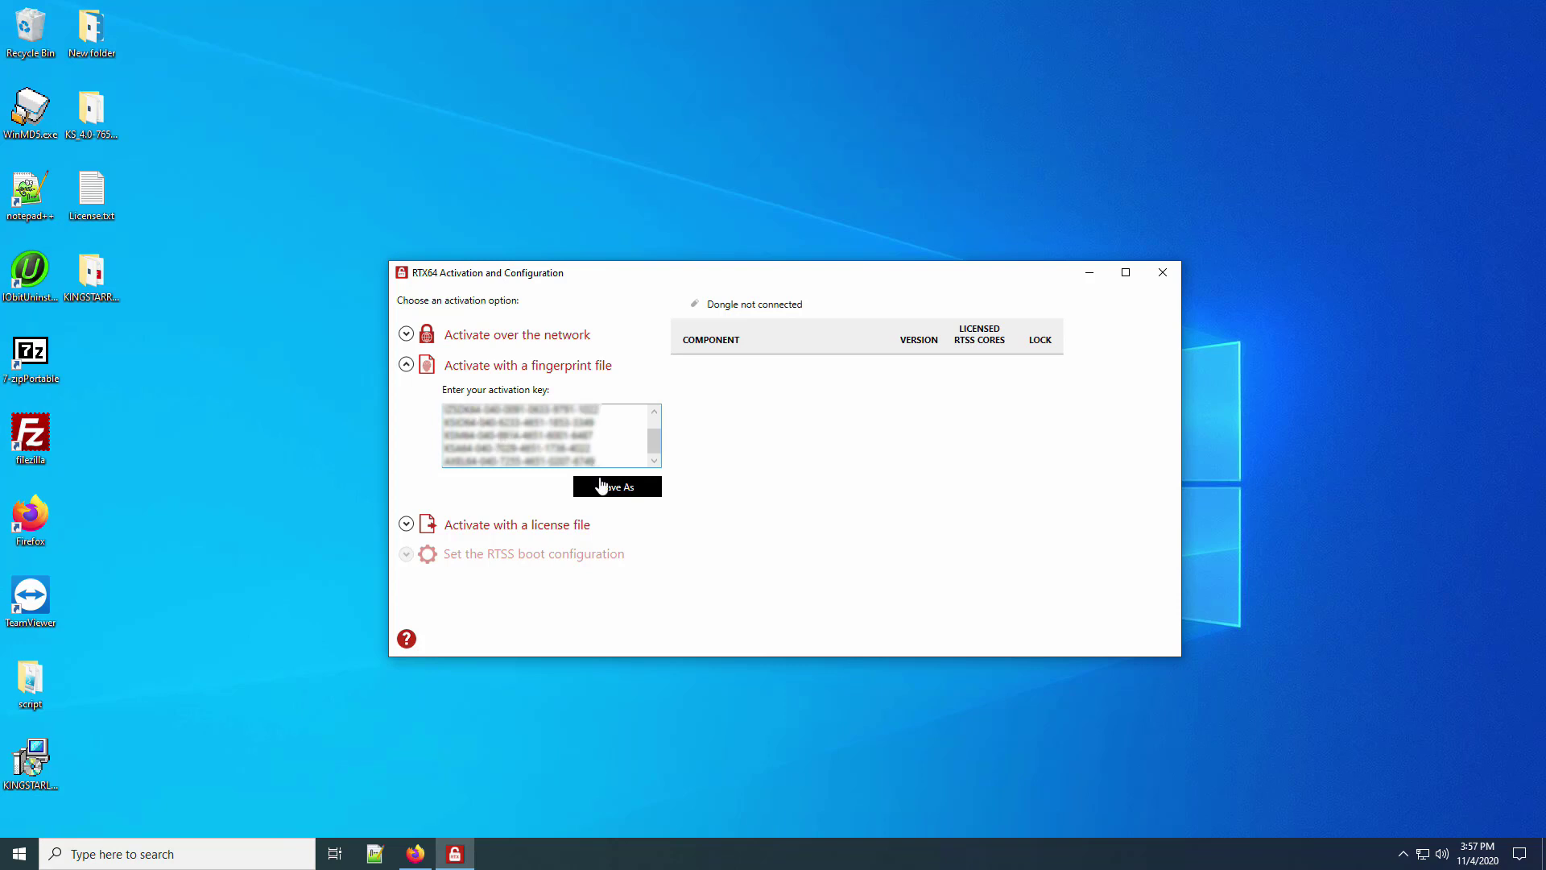
left_click(624, 490)
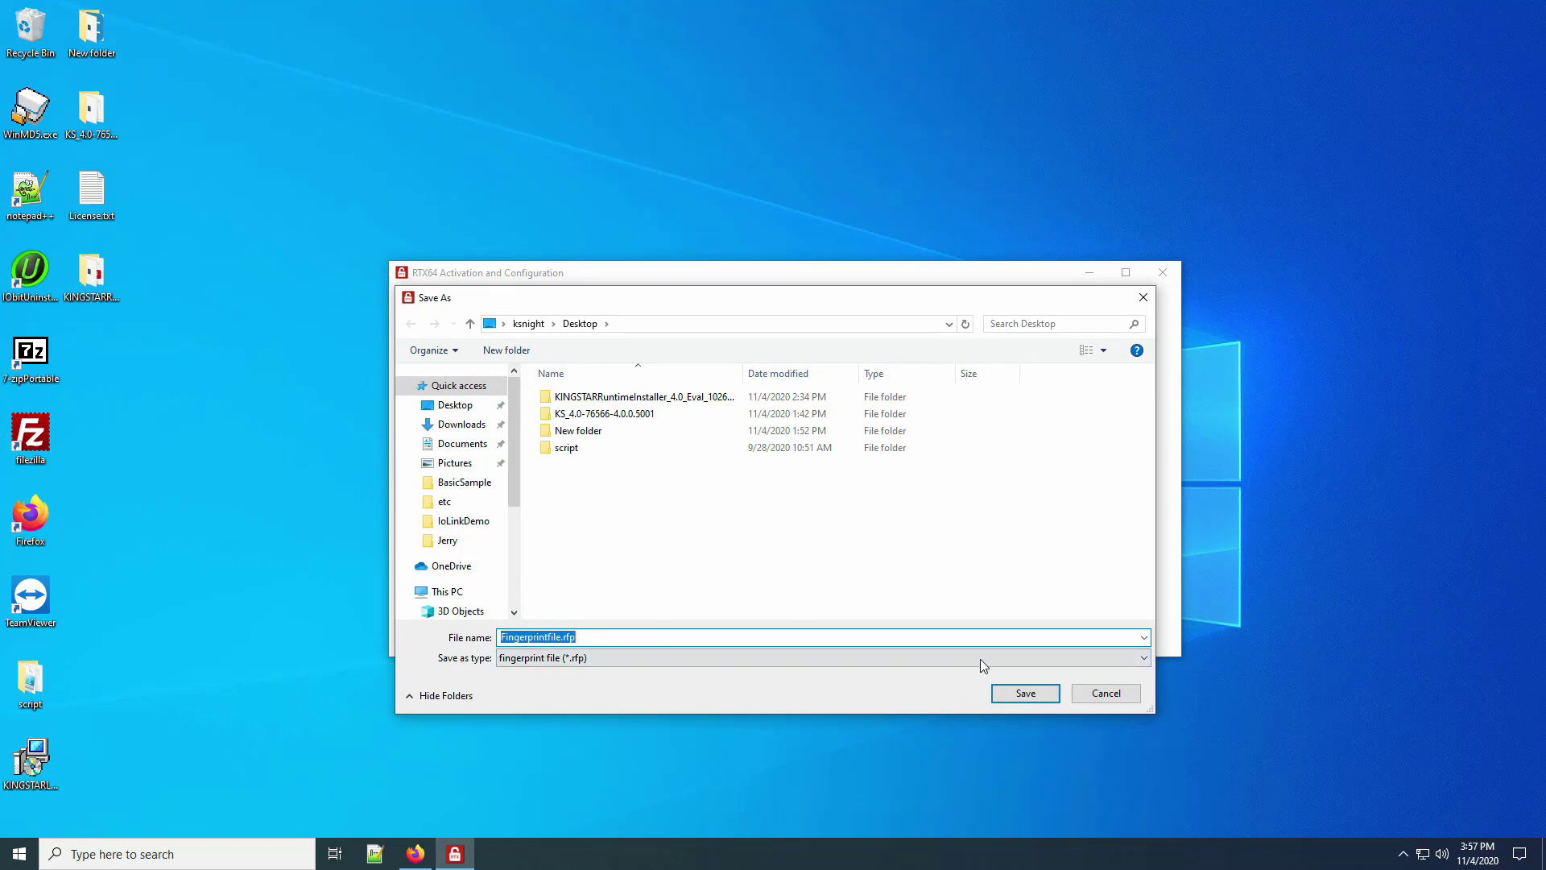
left_click(1013, 696)
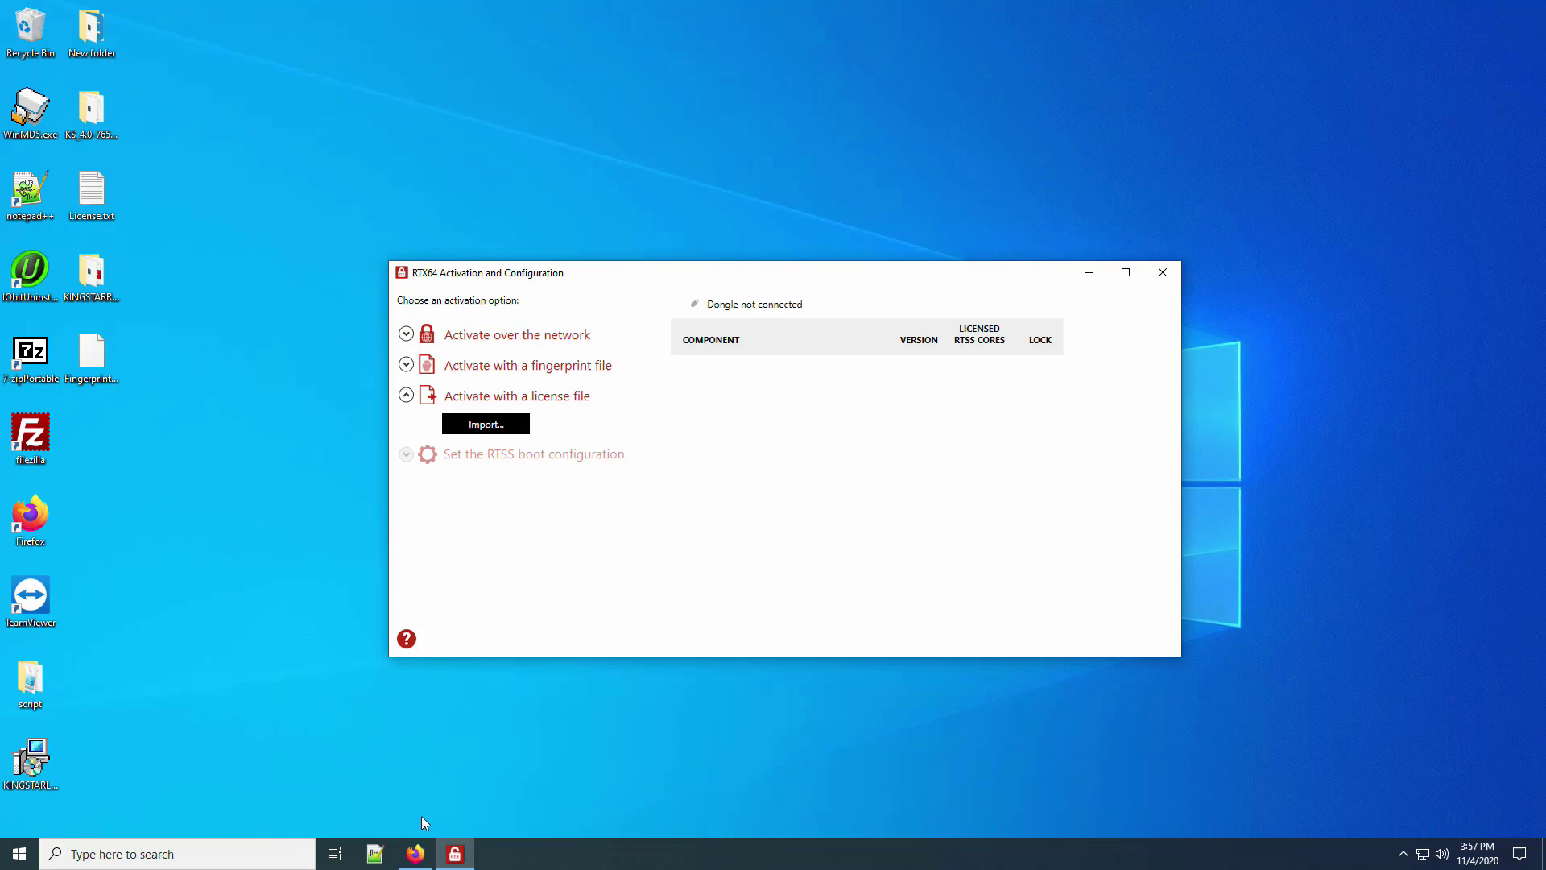
- Choose Fingerprintfile.rfp as the upload file on IntervalZero's Product Activation web page
left_click(422, 853)
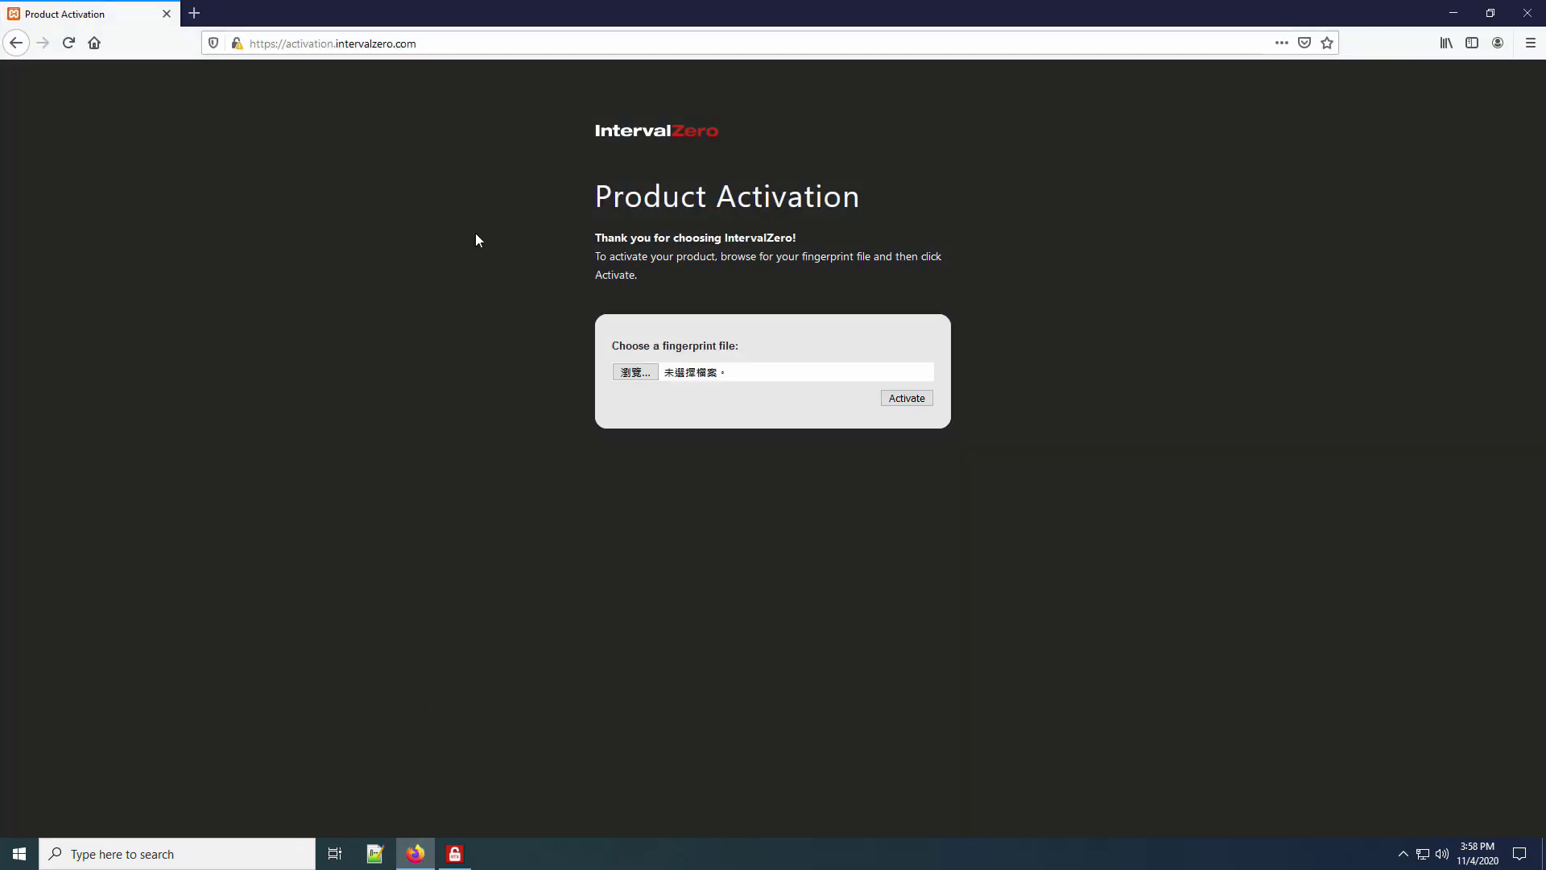
left_click(632, 372)
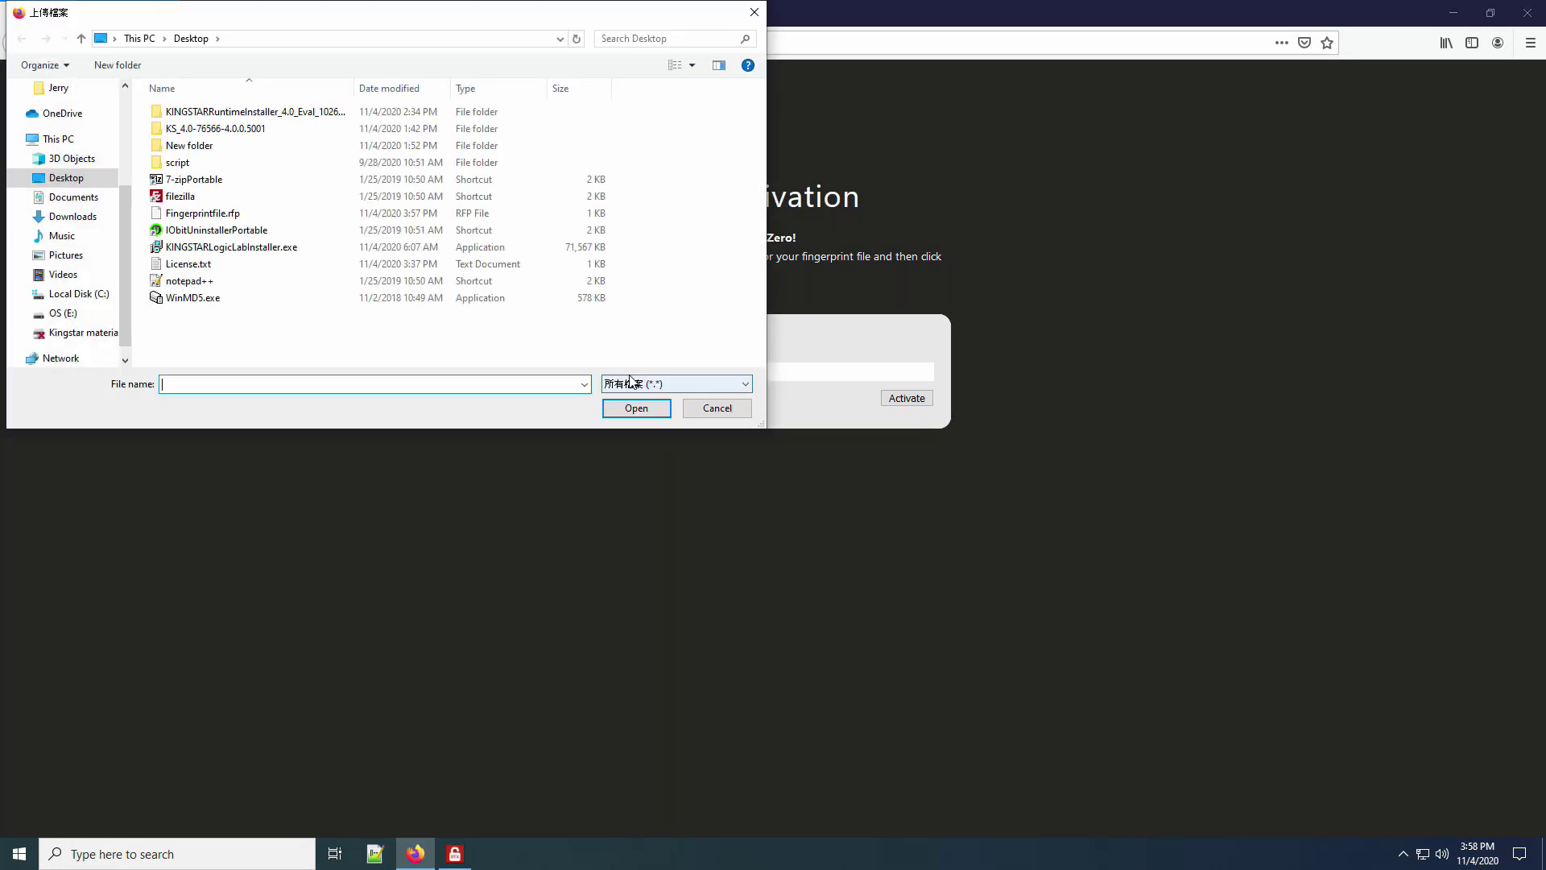
left_click(201, 215)
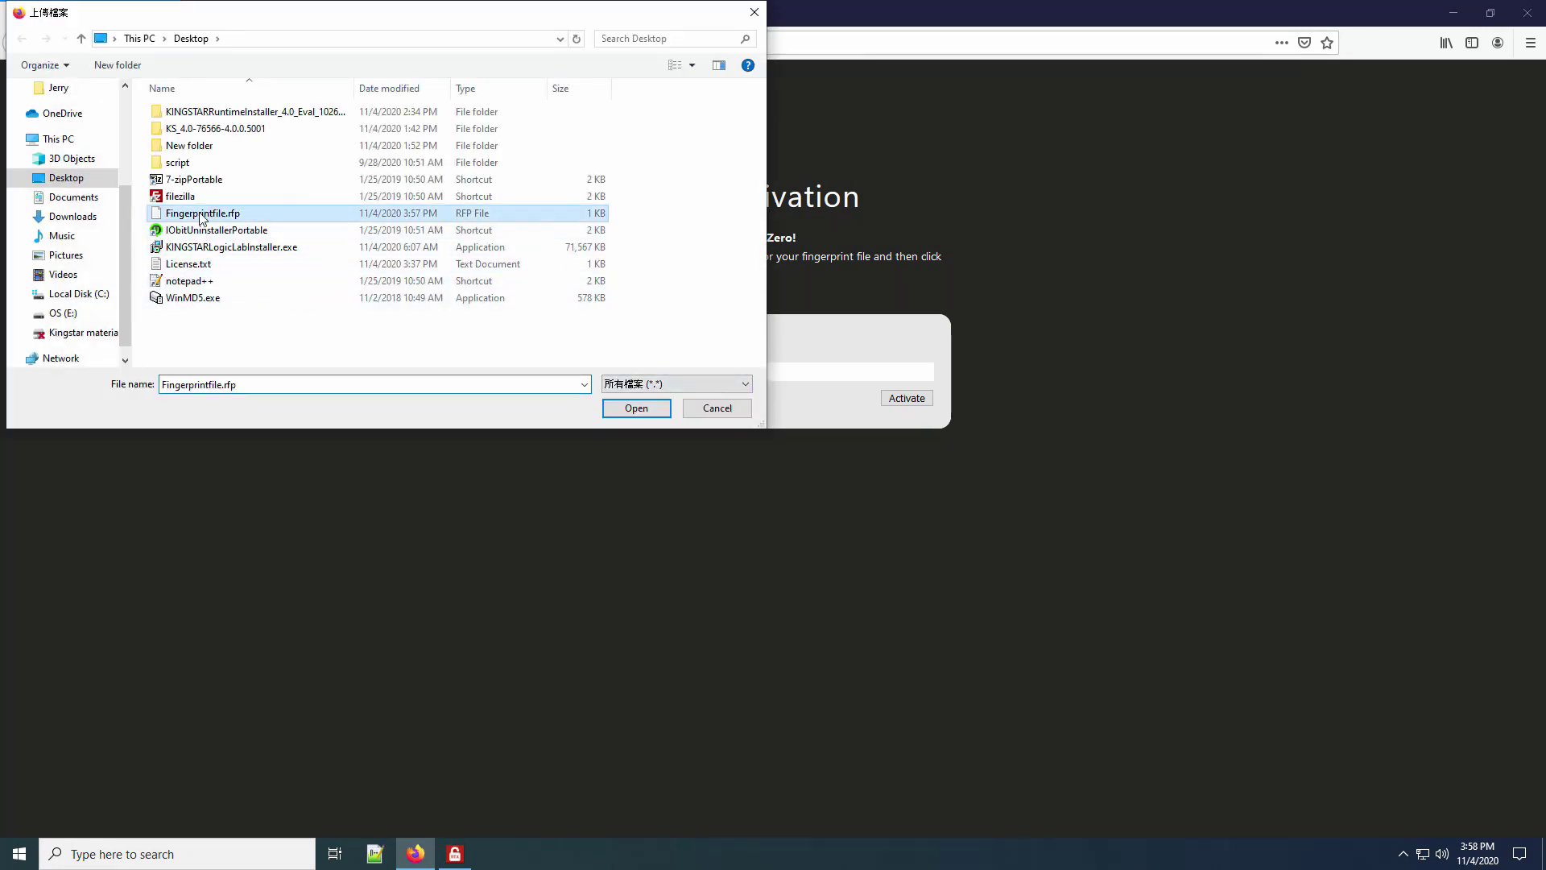
left_click(634, 407)
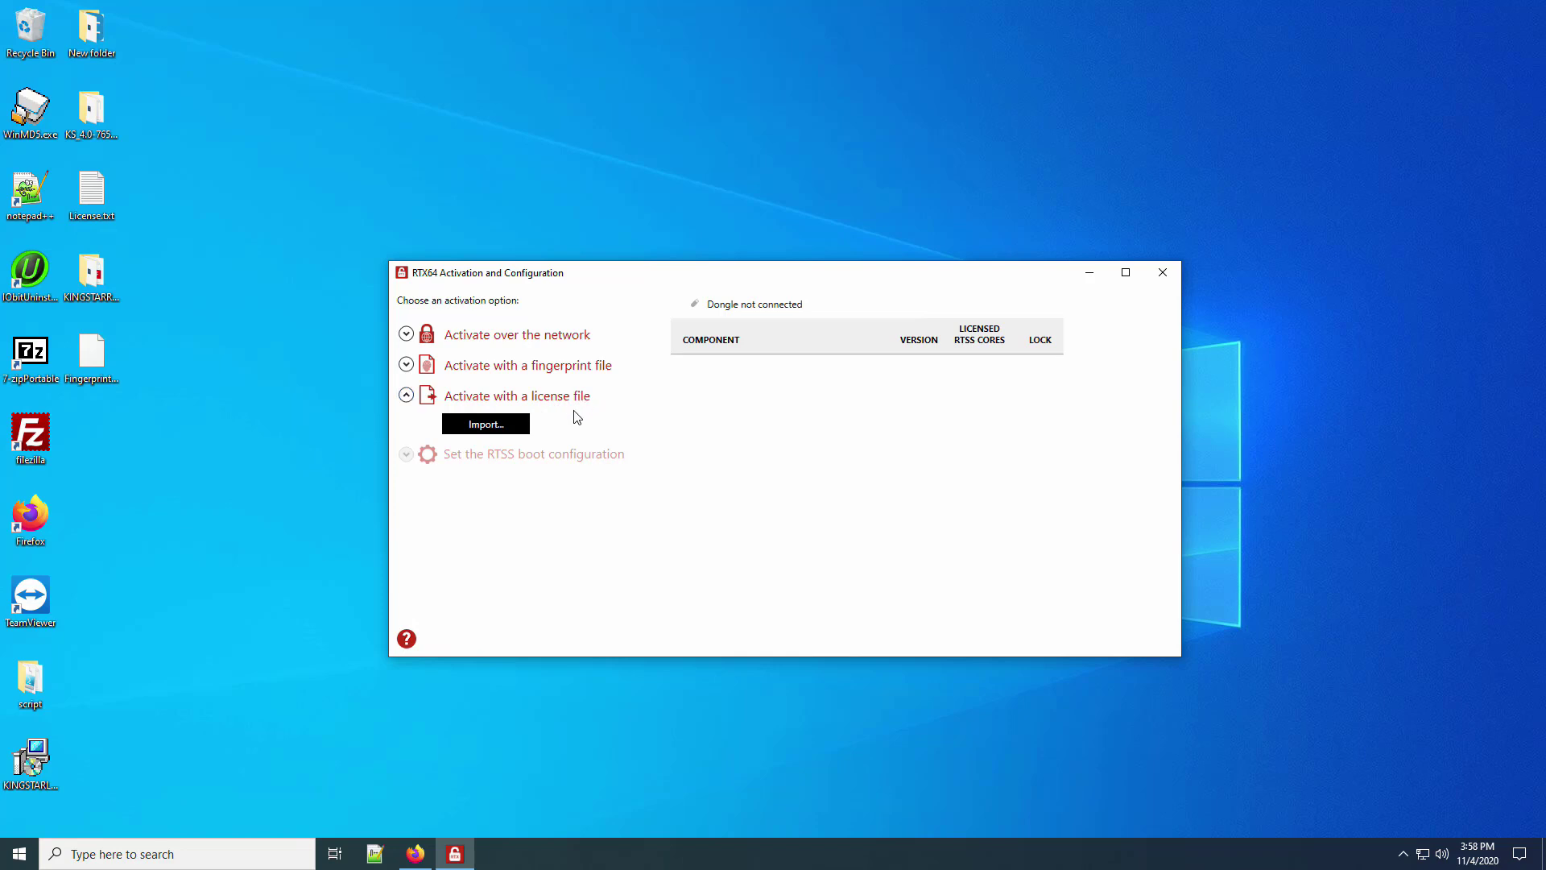
- Import License.lic from Downloads and expand the RTSS boot configuration options
left_click(493, 429)
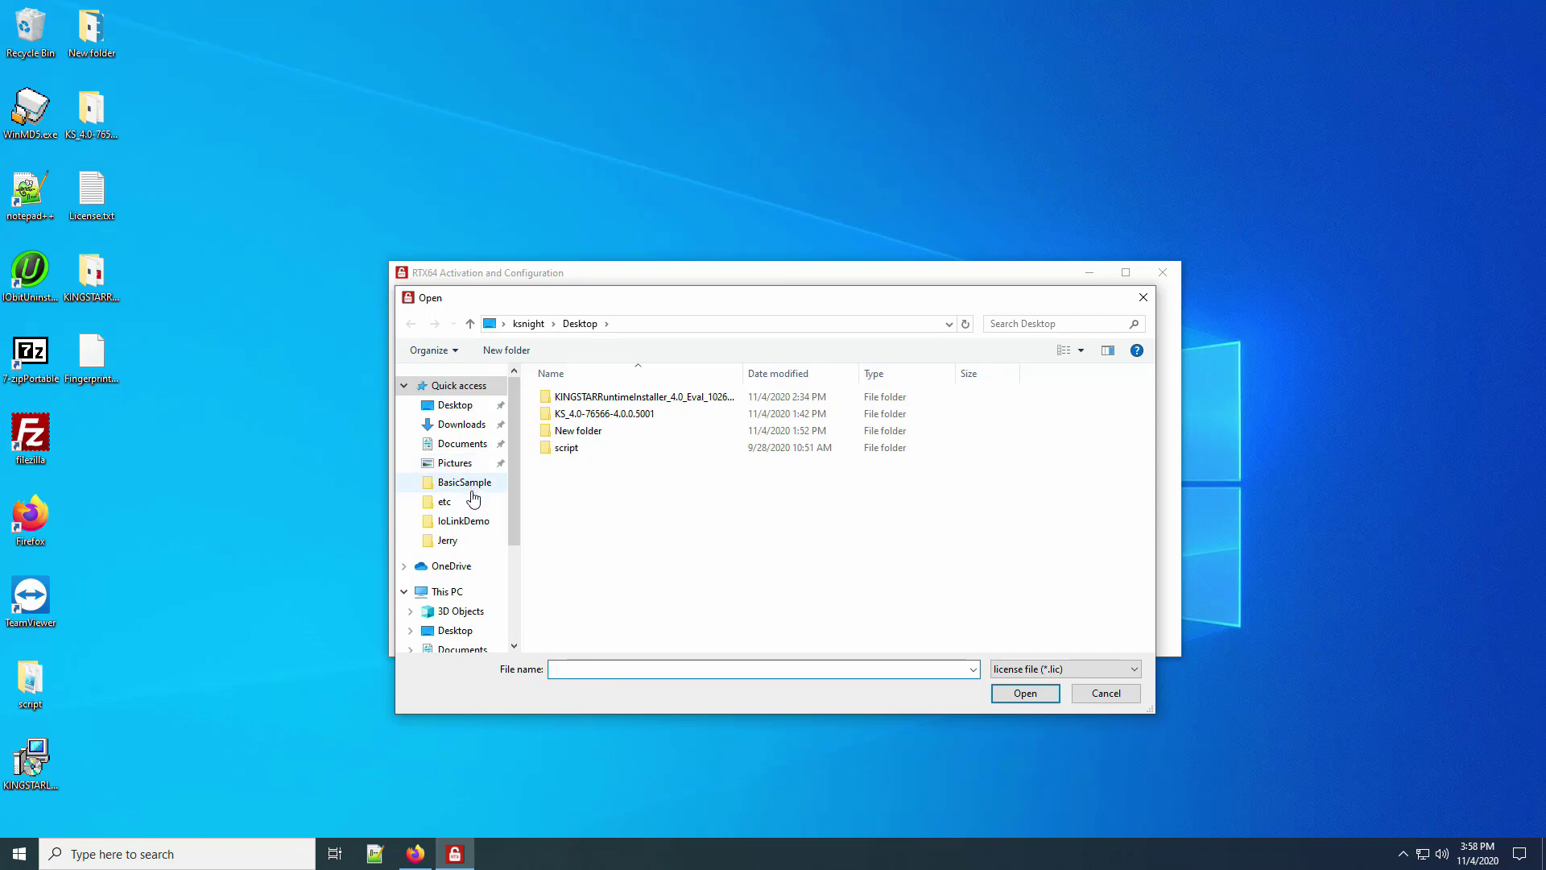
left_click(461, 424)
left_click(576, 425)
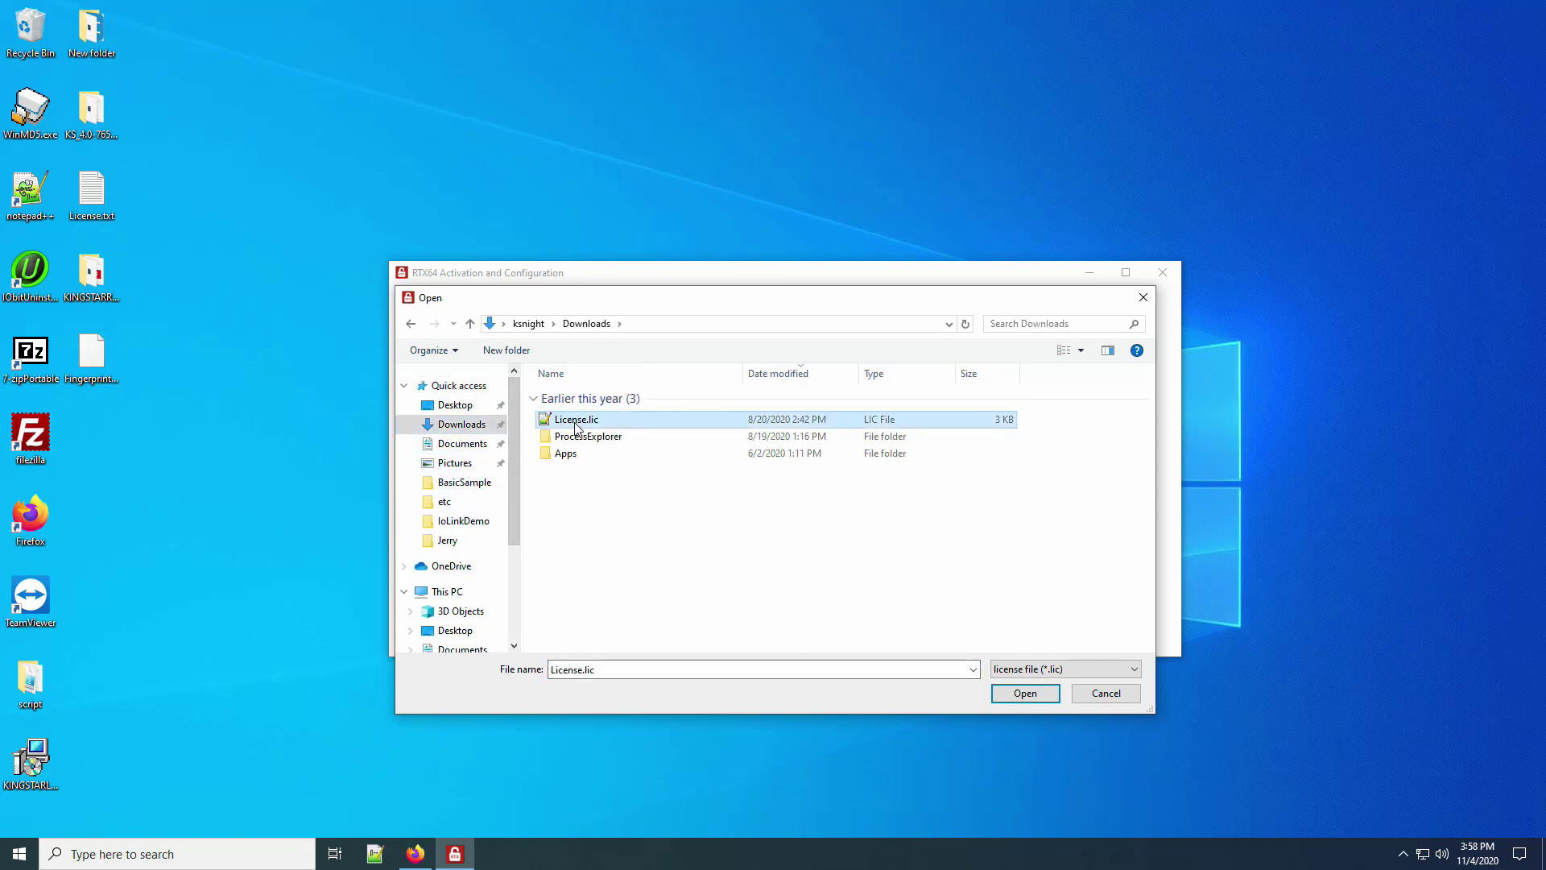
left_click(1024, 693)
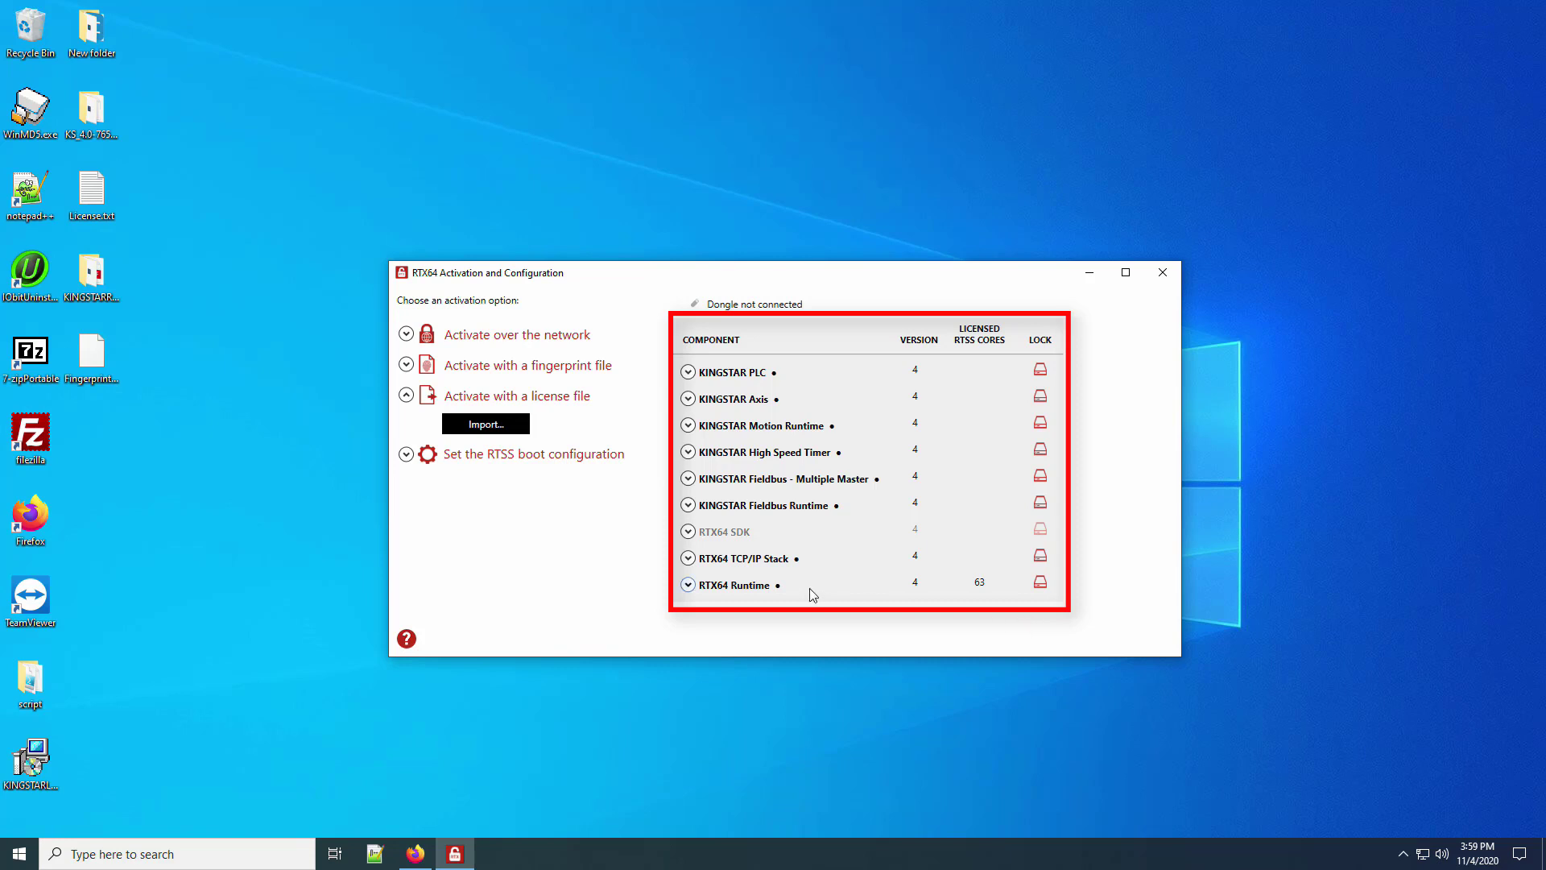
left_click(405, 455)
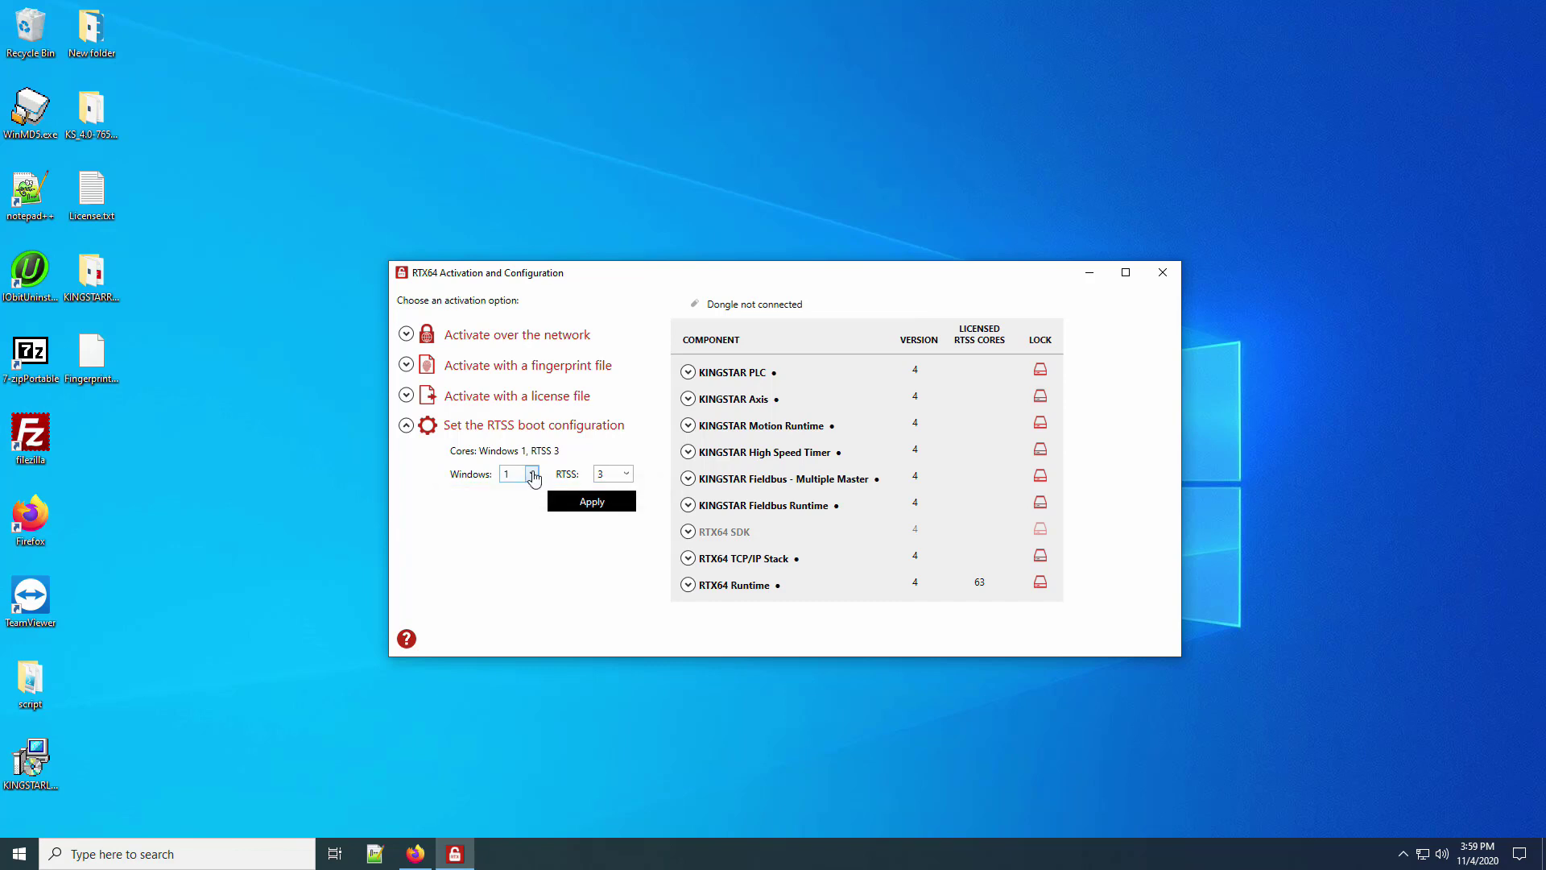
- Split the cores as 2 Windows and 2 RTSS, apply, and restart the system
left_click(533, 474)
left_click(528, 509)
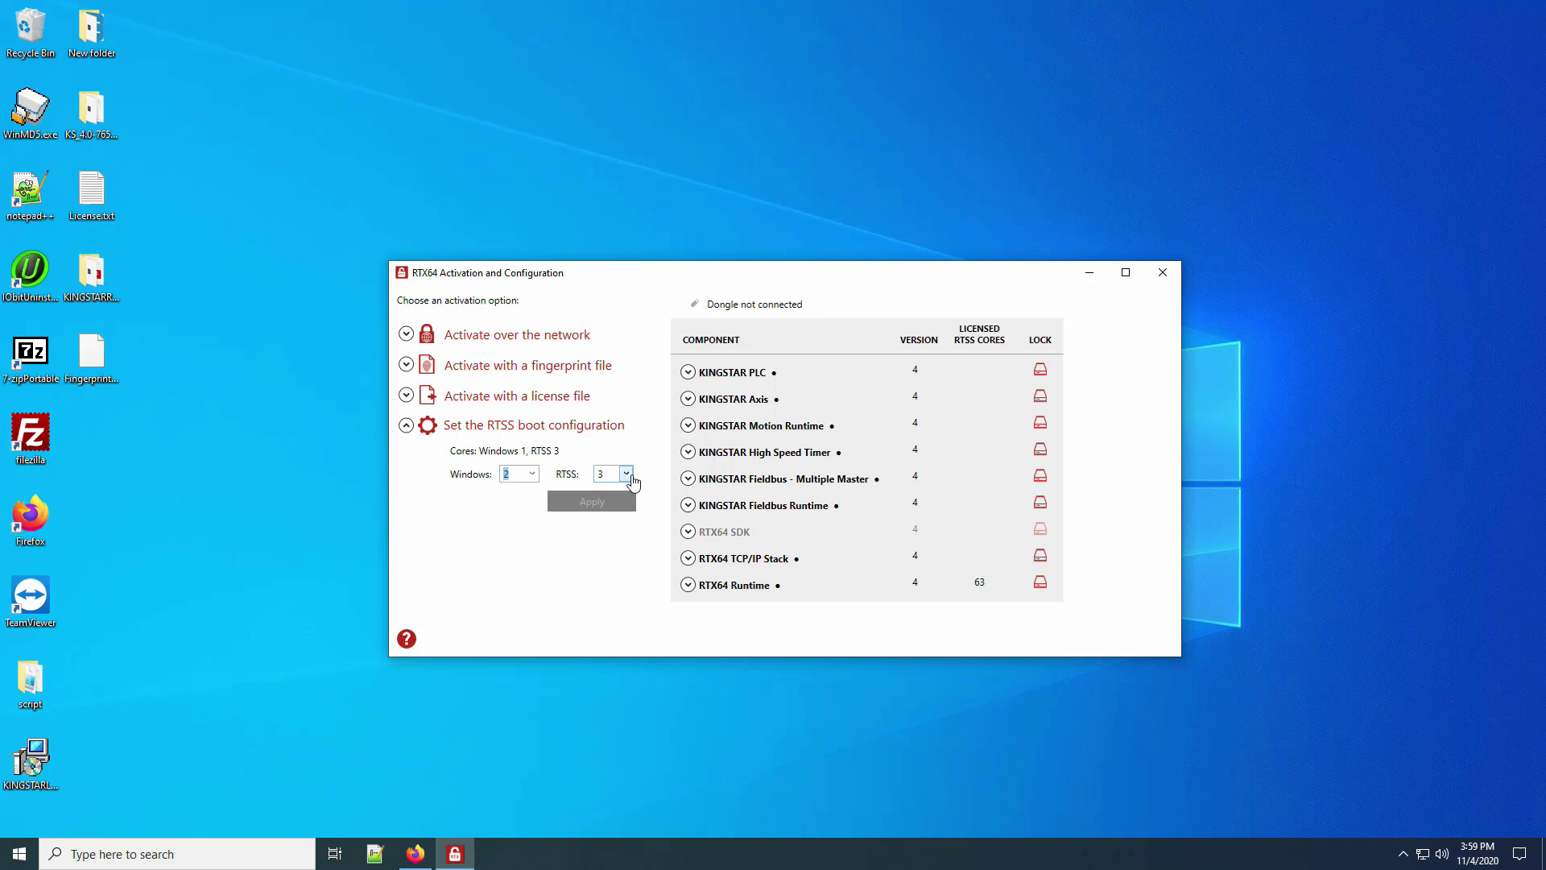
left_click(626, 474)
left_click(620, 508)
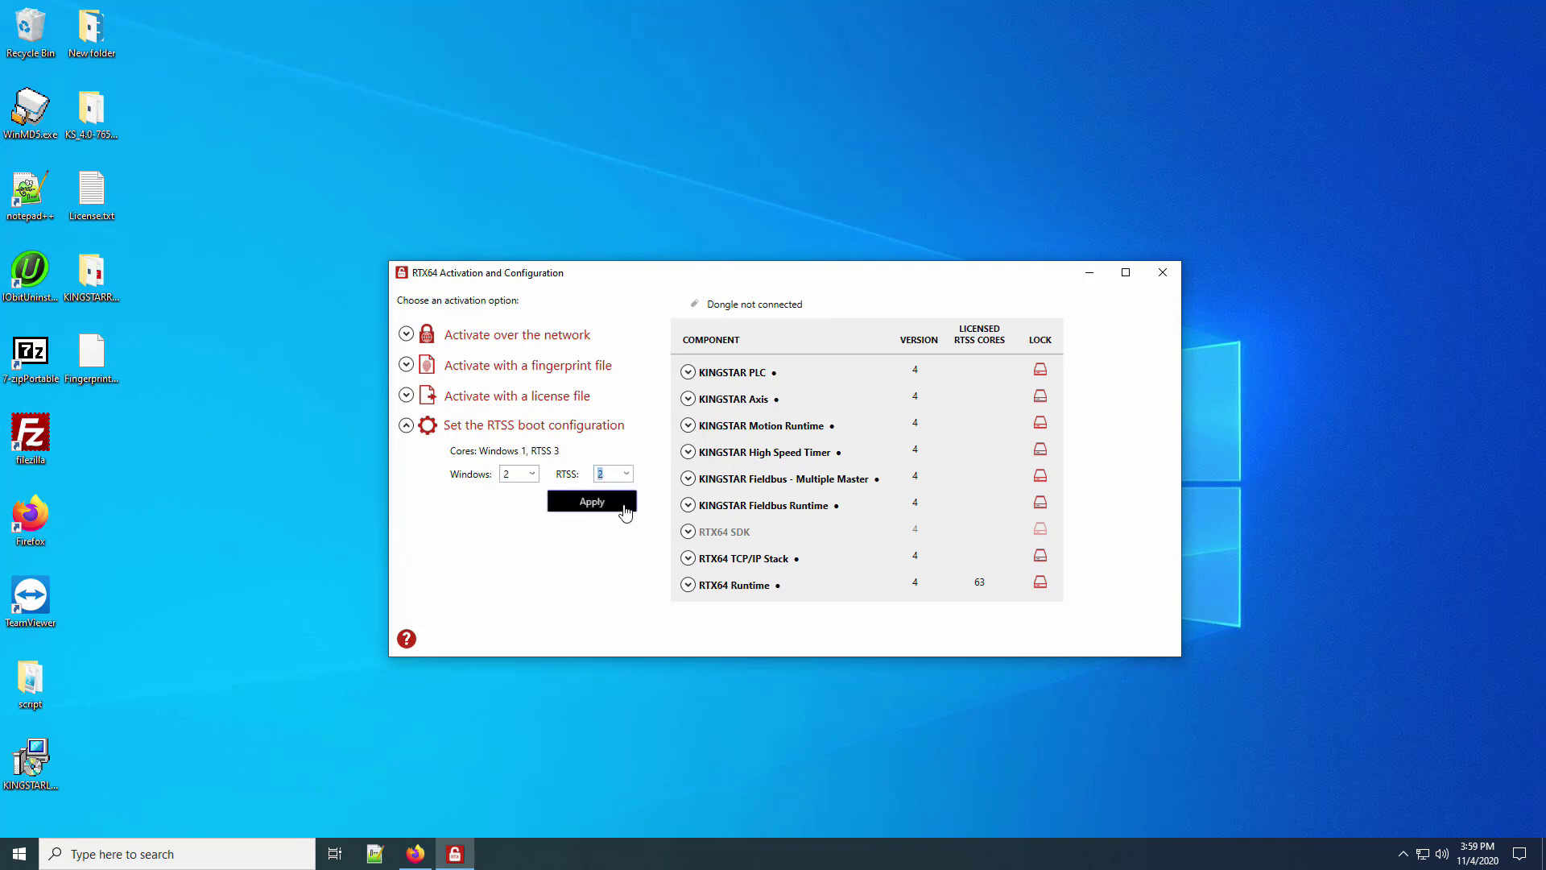
left_click(626, 507)
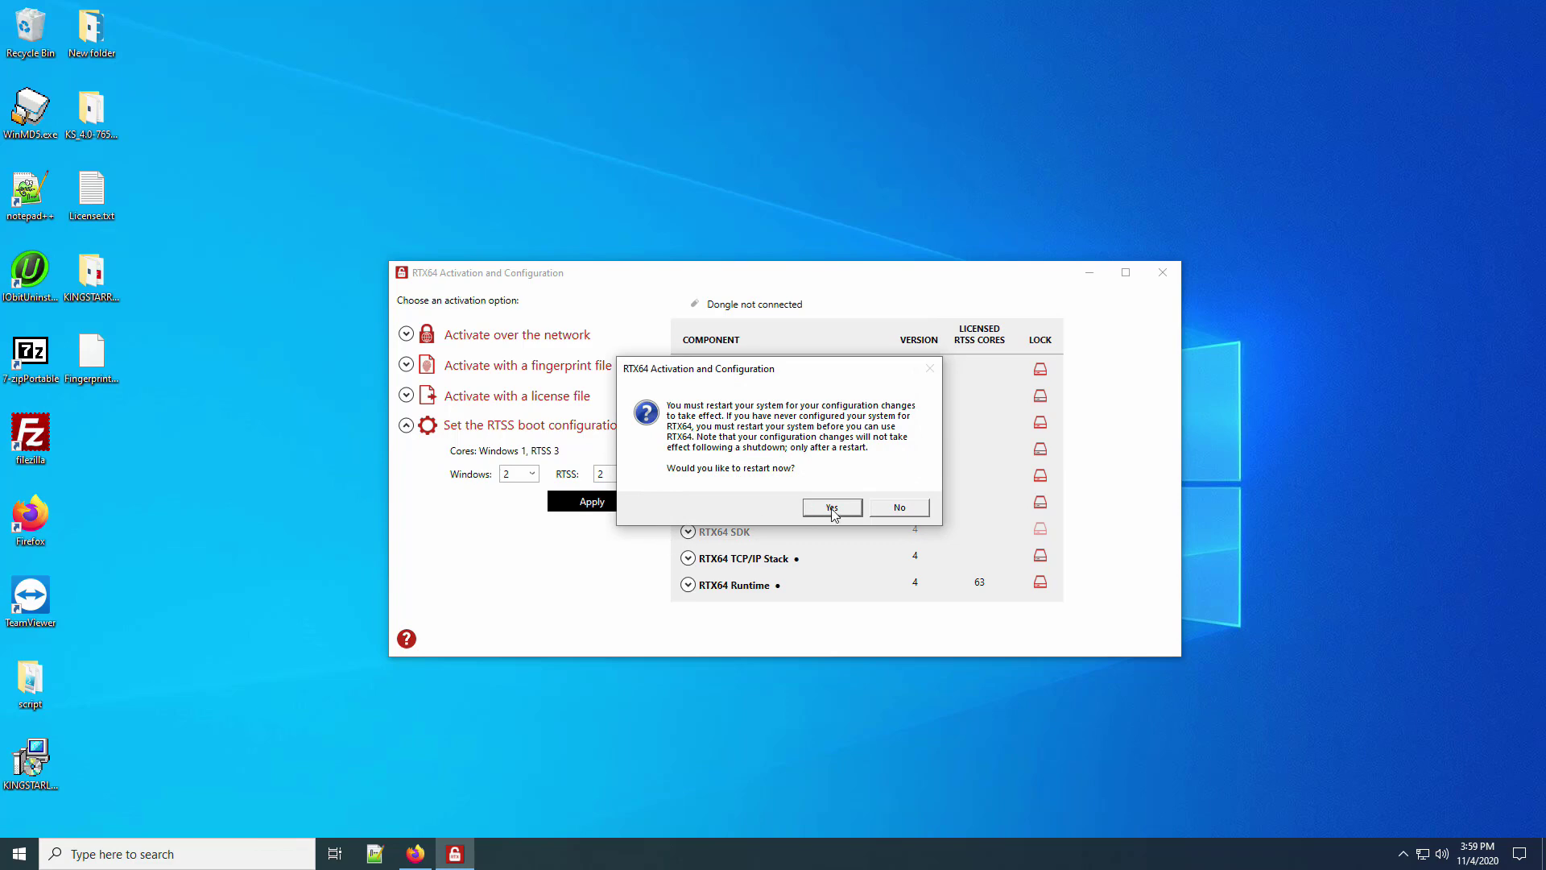
left_click(832, 507)
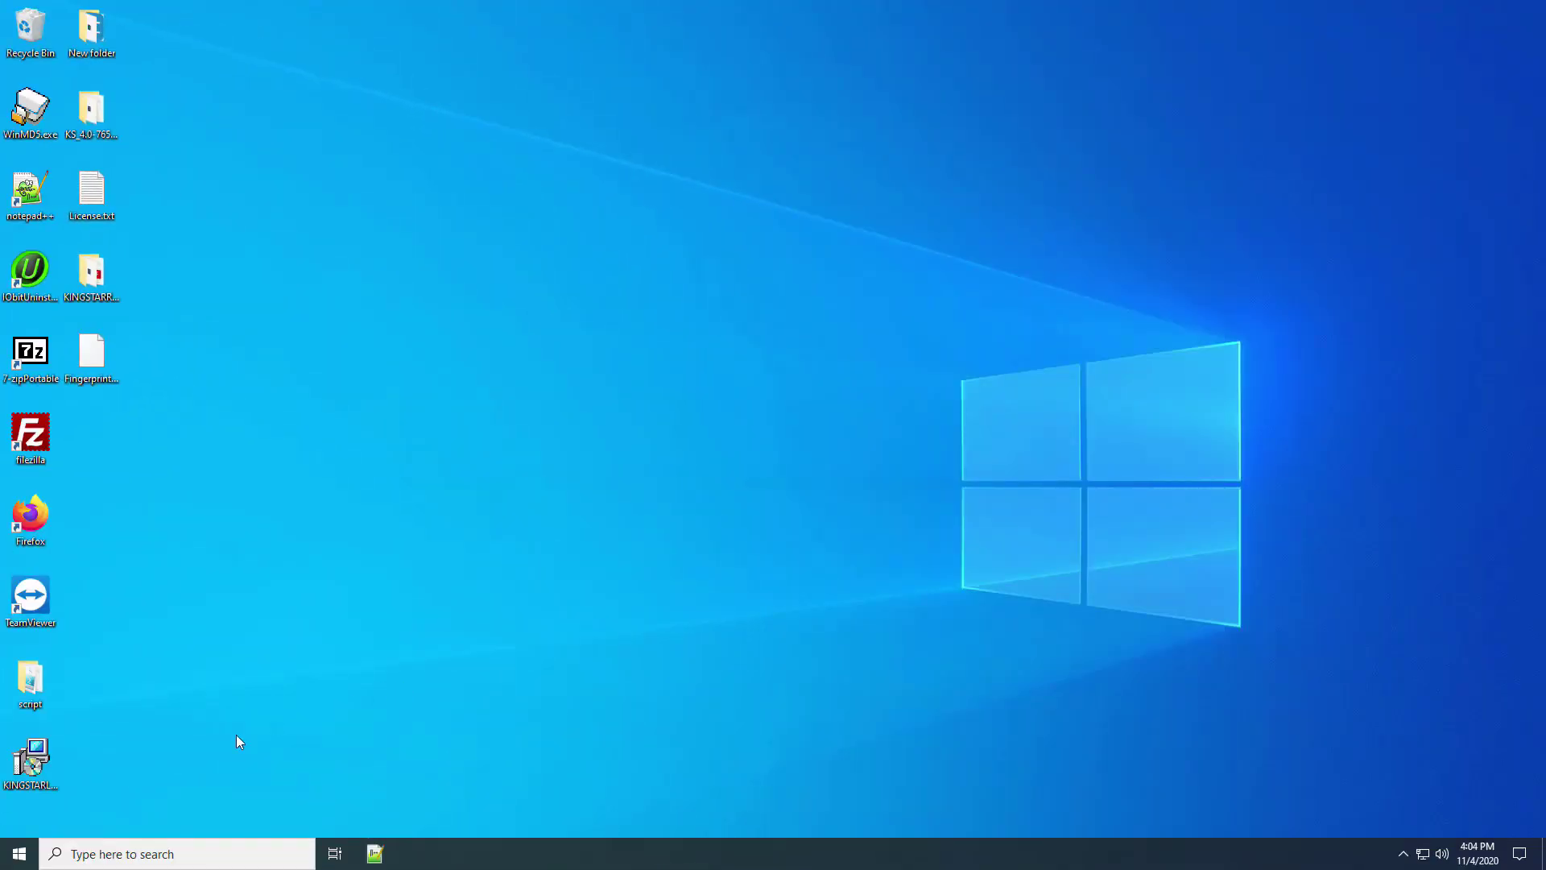
- Open Device Manager from the RTX64 Control Panel and select the Intel 82574L network adapter
left_click(16, 855)
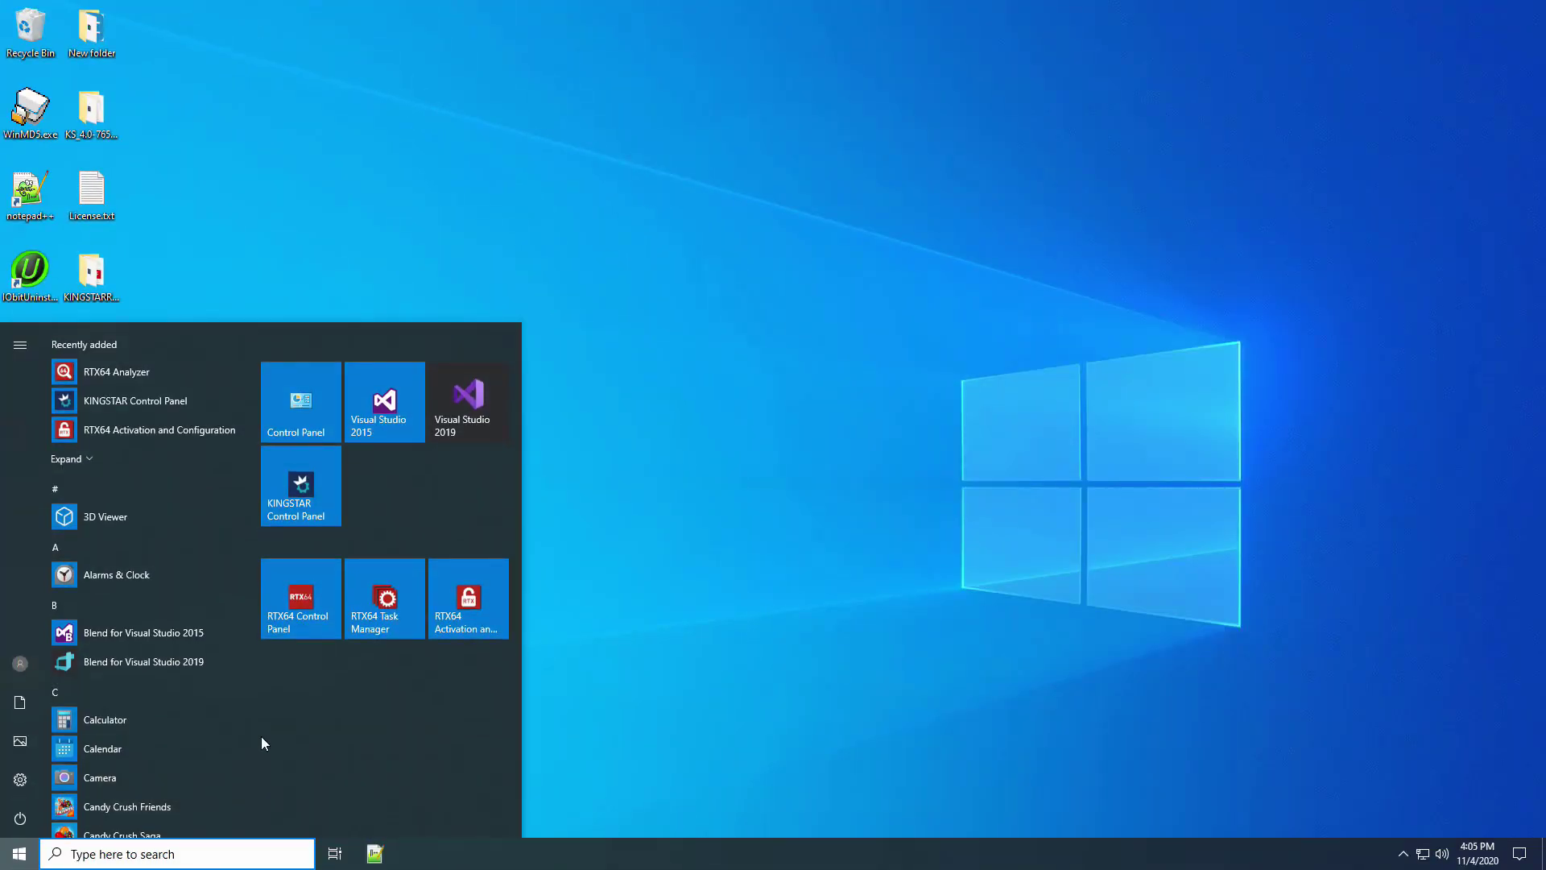
left_click(327, 635)
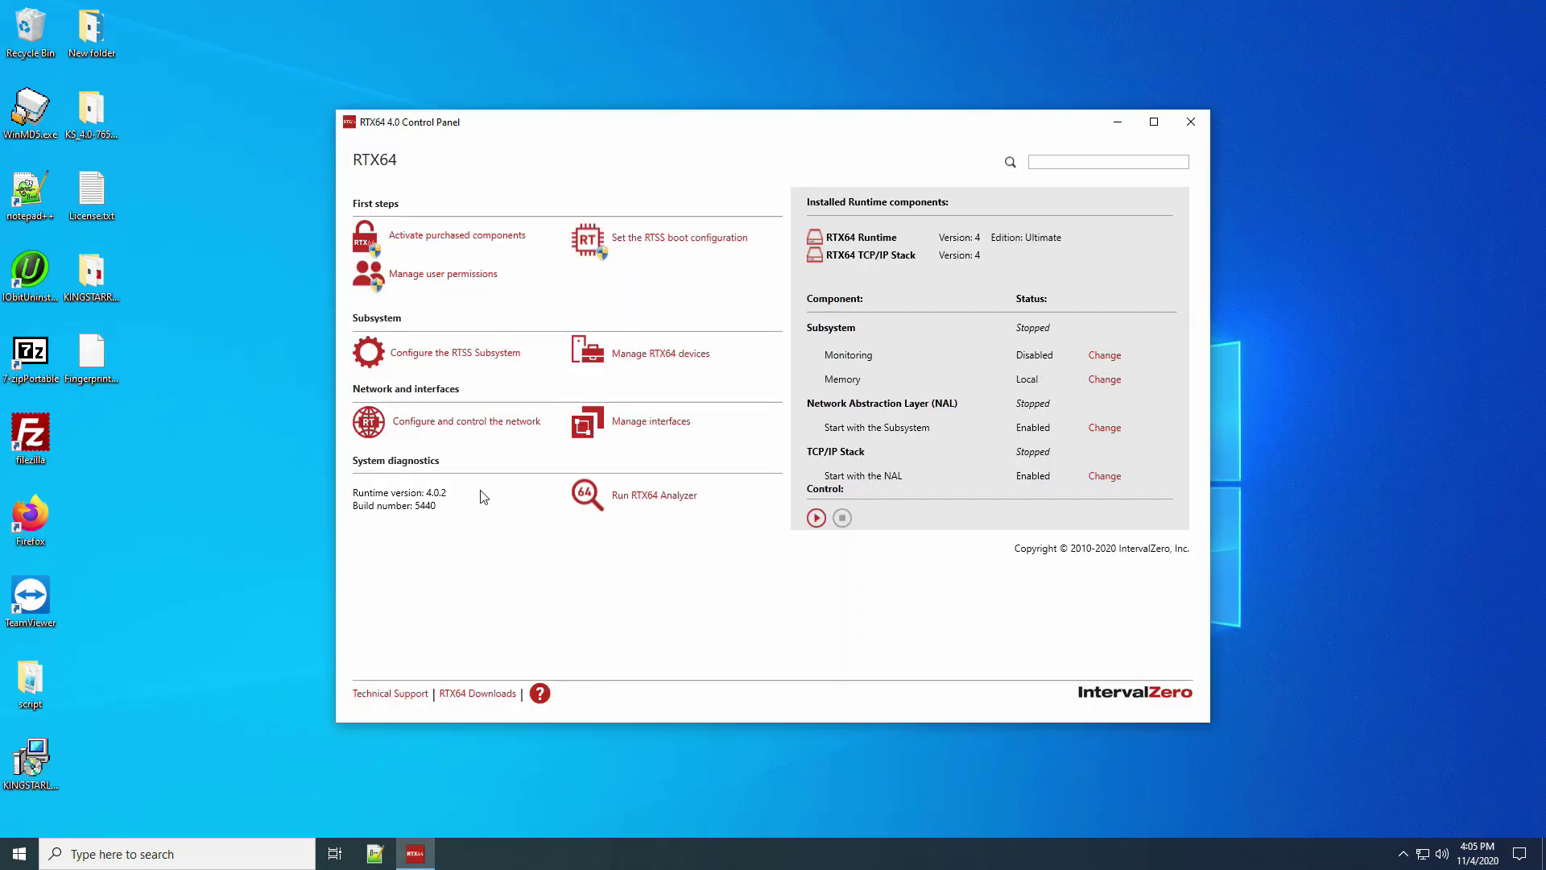
left_click(706, 358)
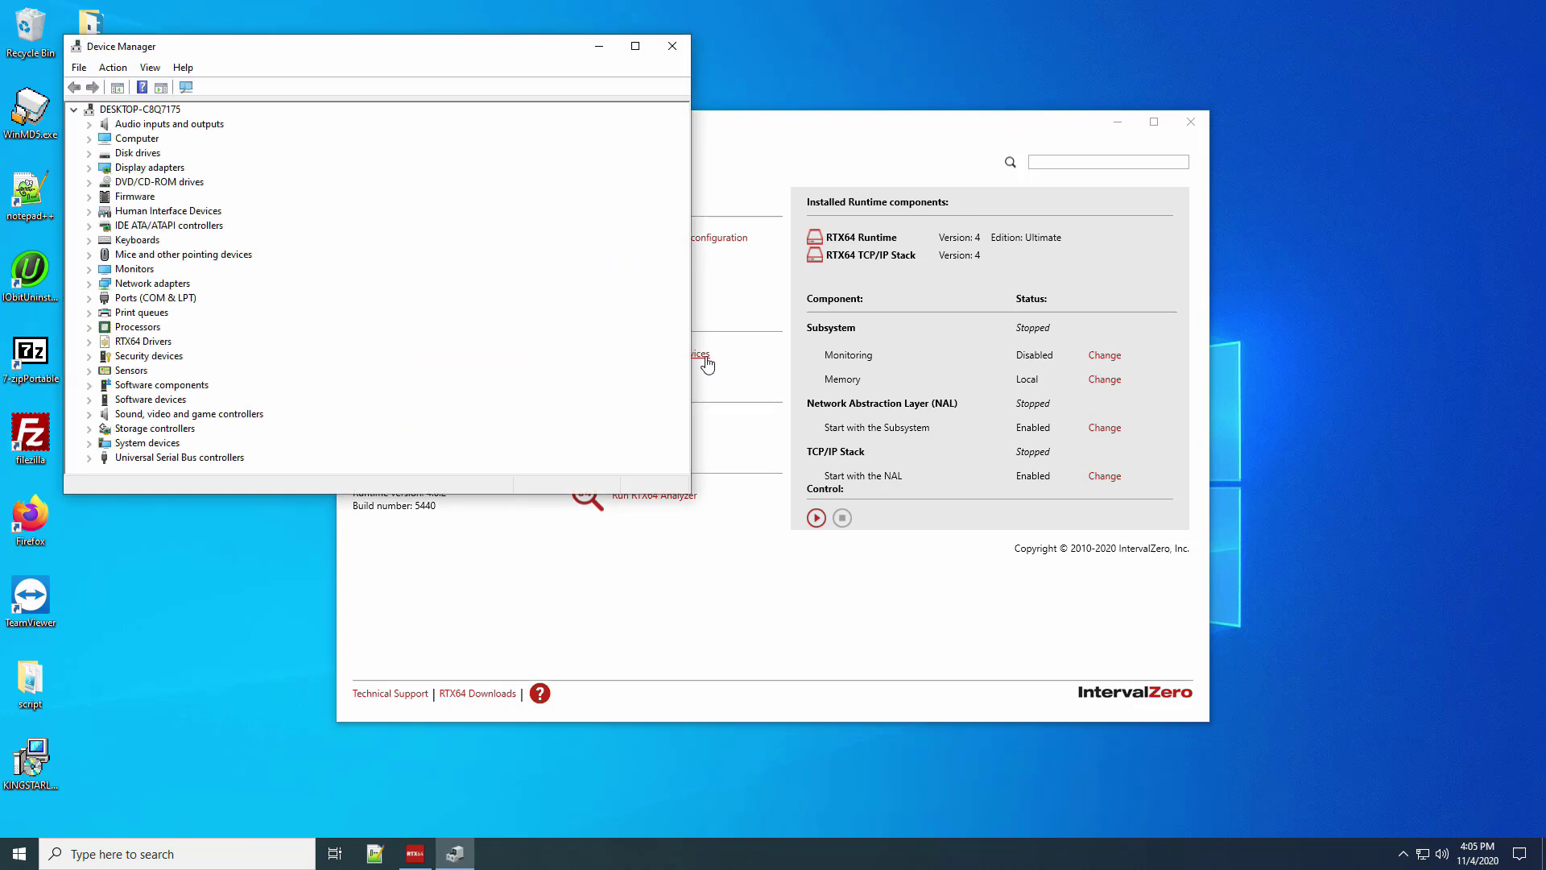
left_click(89, 284)
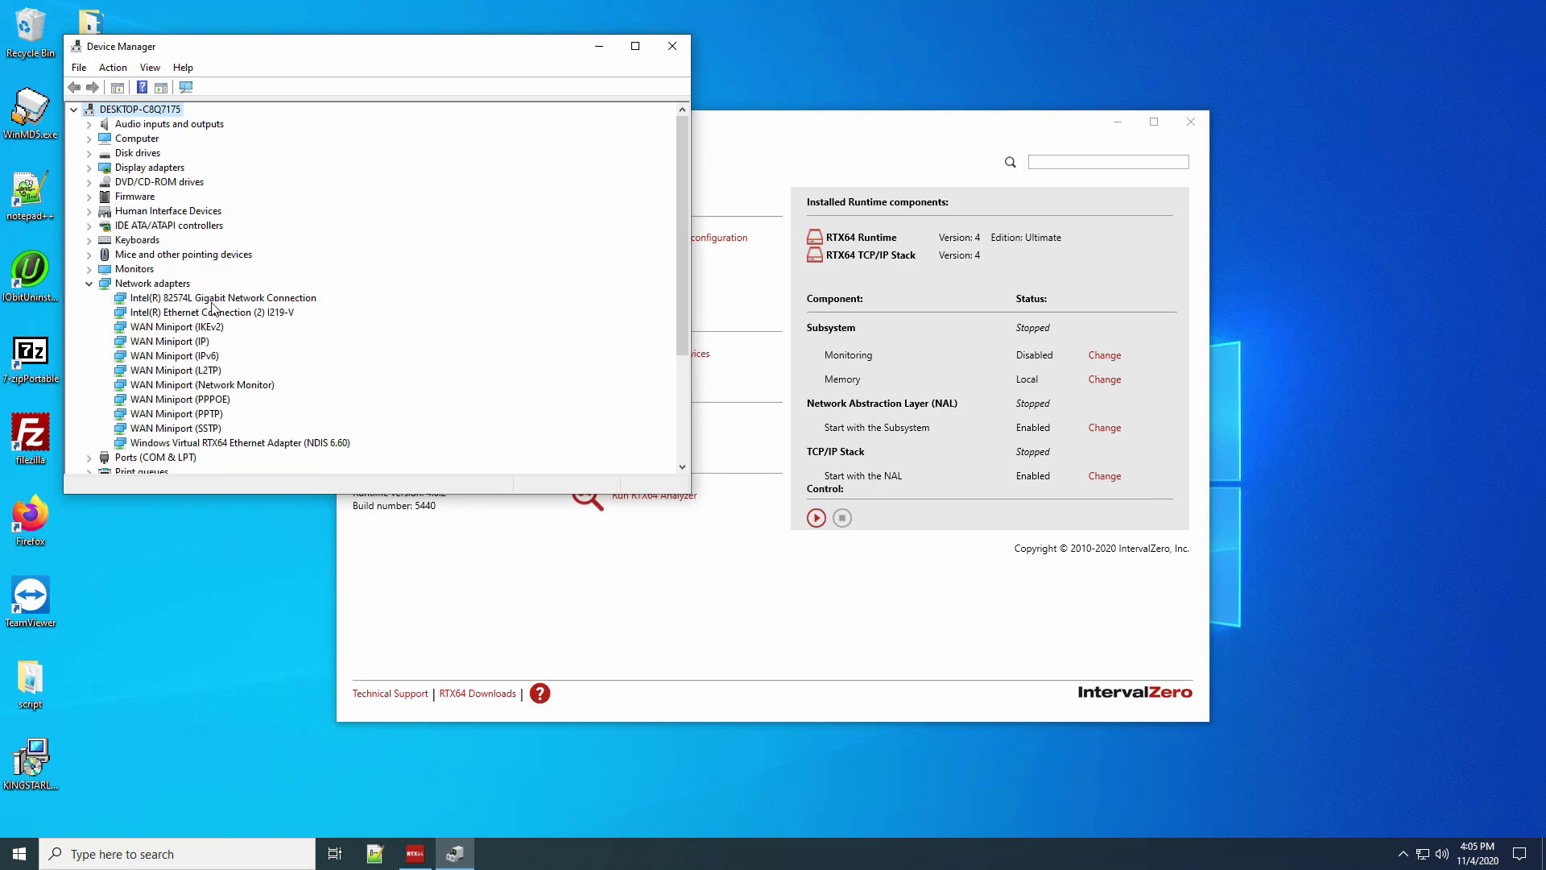
left_click(277, 299)
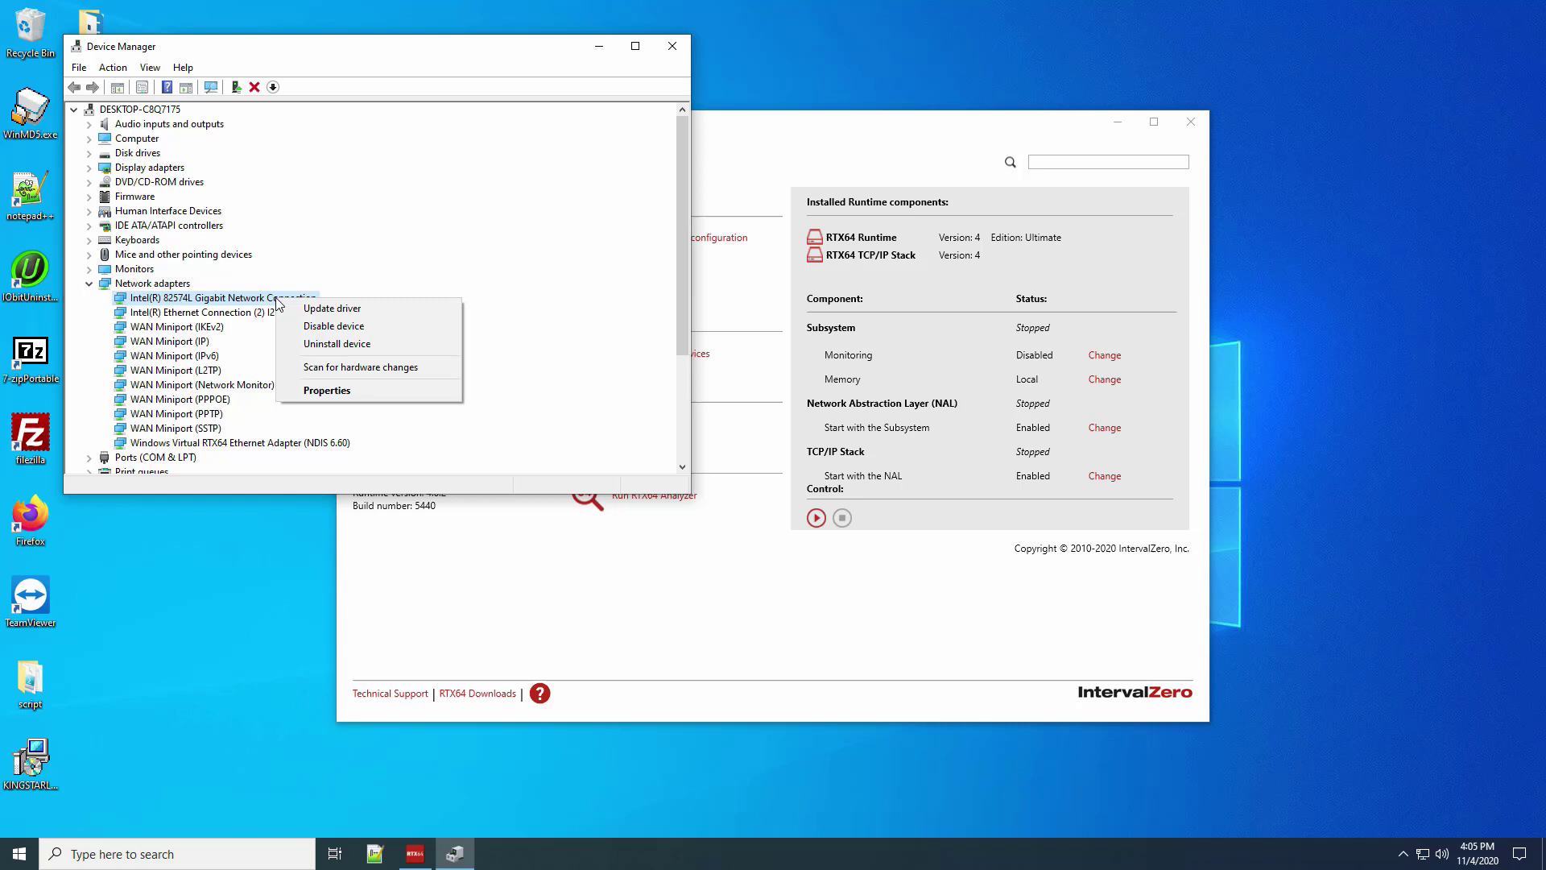
- Start a manual driver update for the Intel 82574L adapter and list the available compatible drivers
left_click(403, 314)
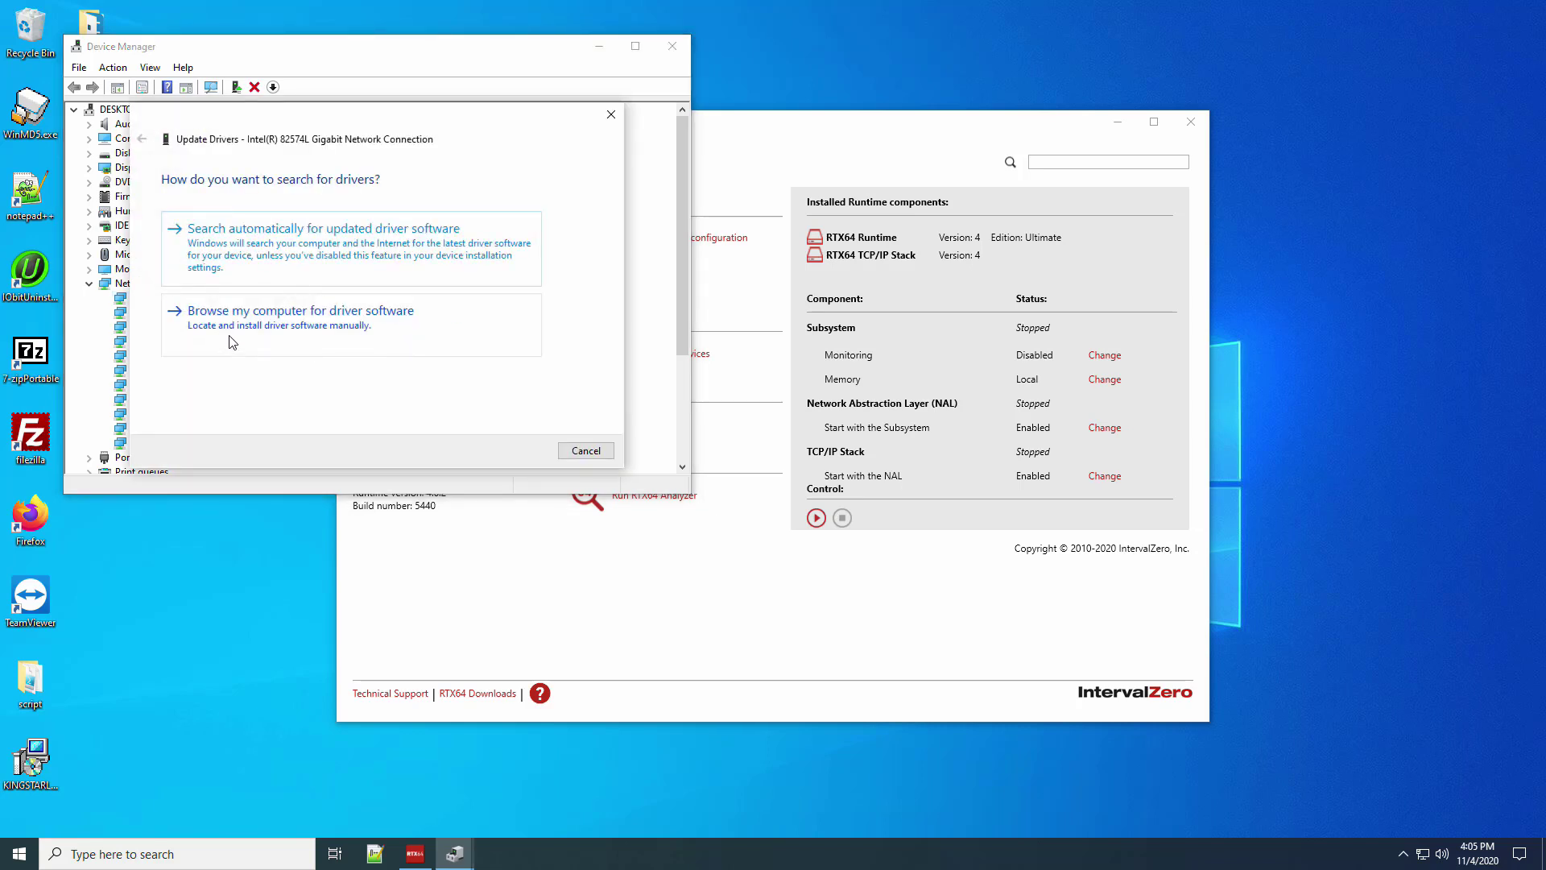
left_click(420, 340)
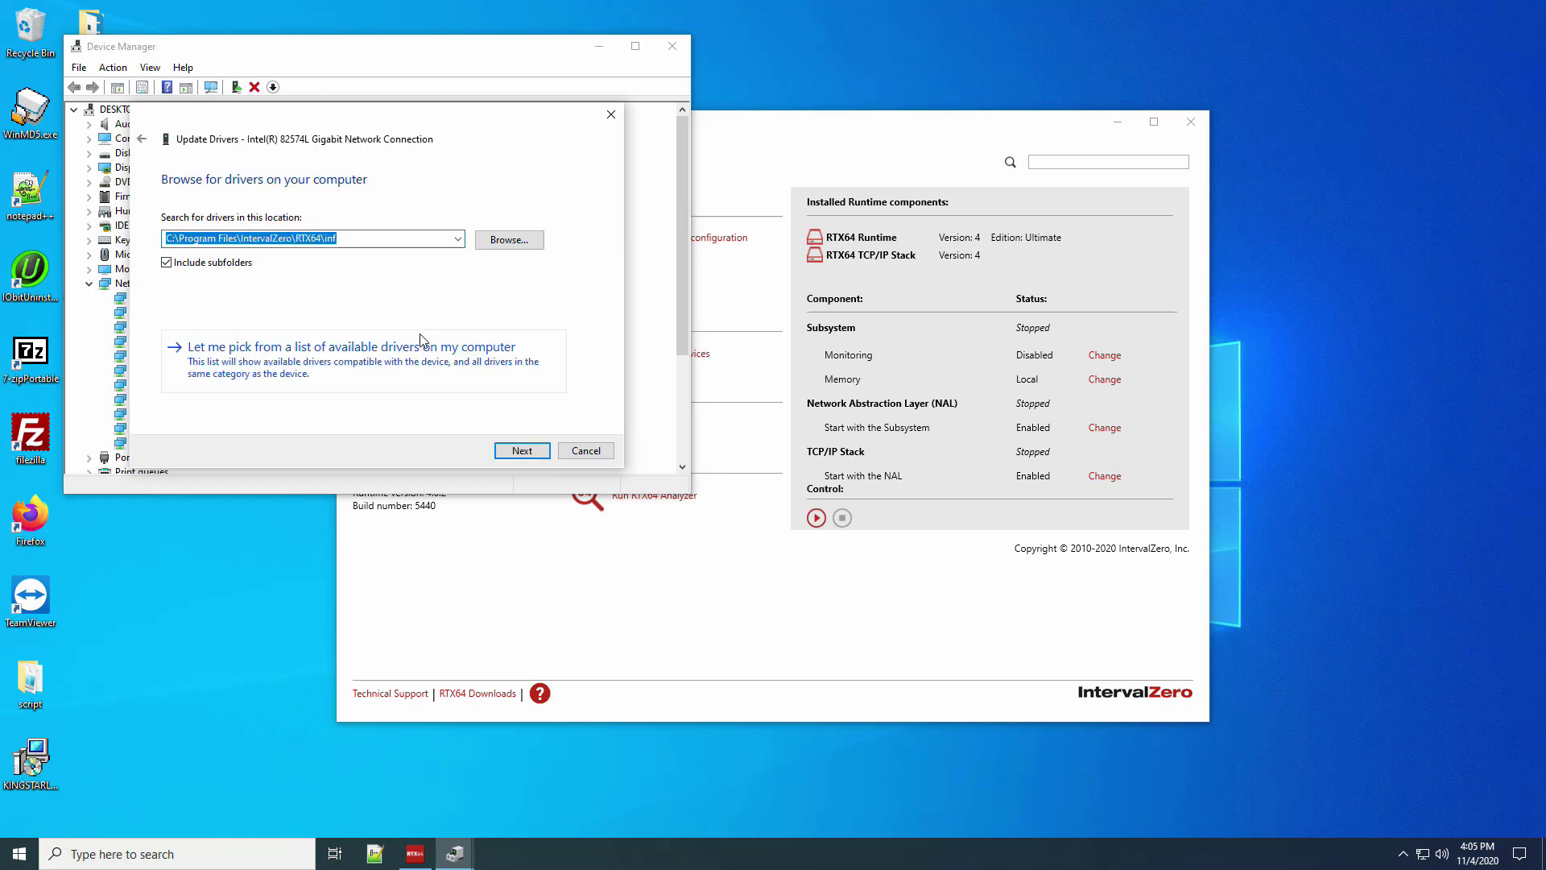
left_click(445, 378)
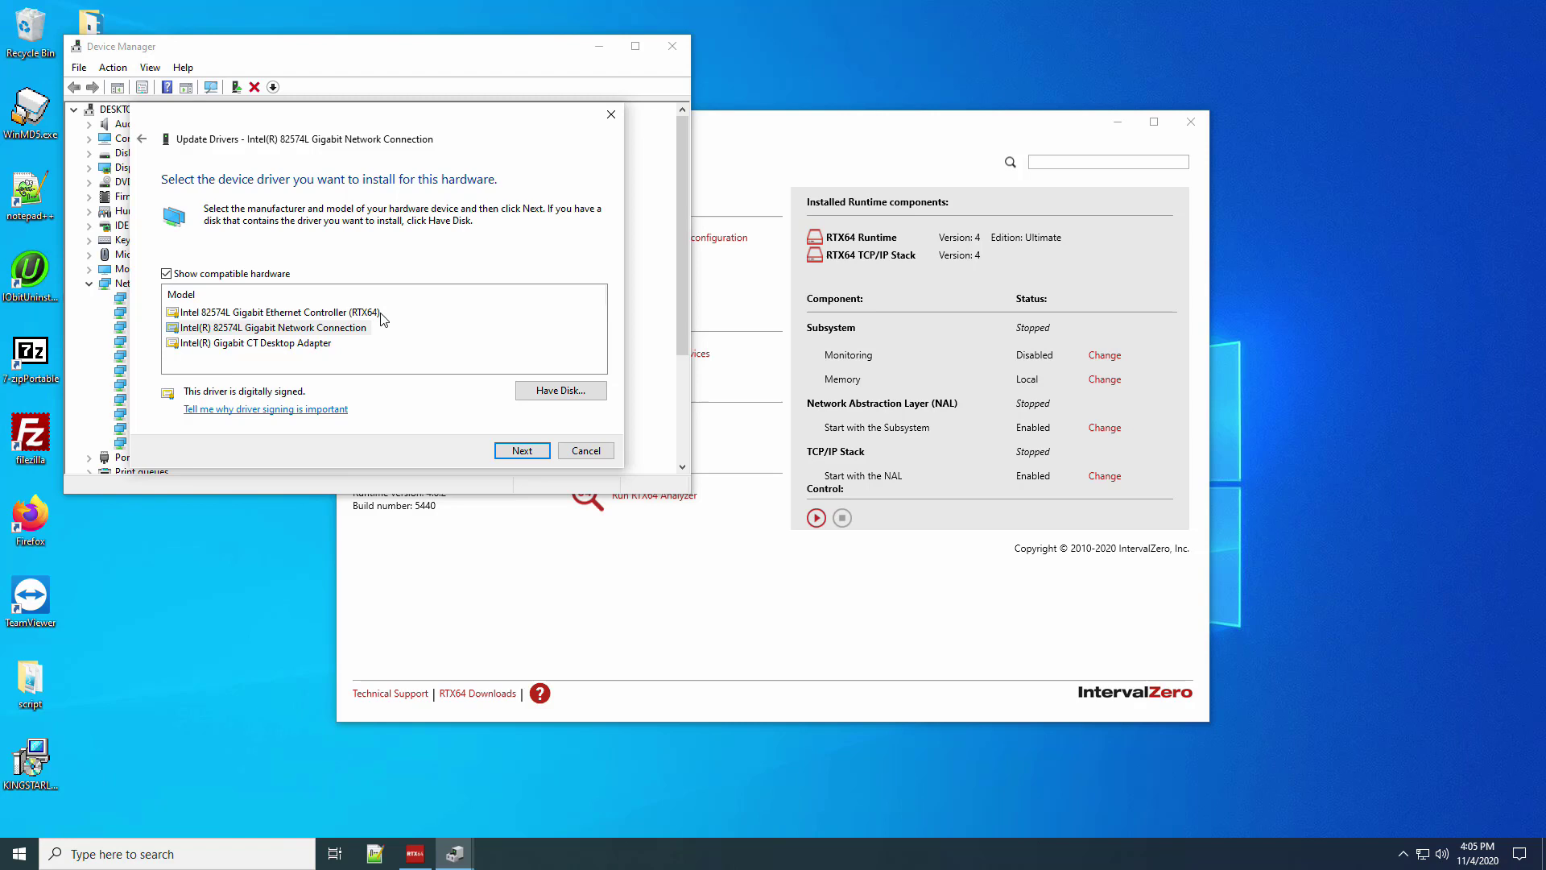
- Install the RTX64 driver from RTX64PnpNet.inf via Have Disk onto the Intel 82574L adapter
left_click(562, 391)
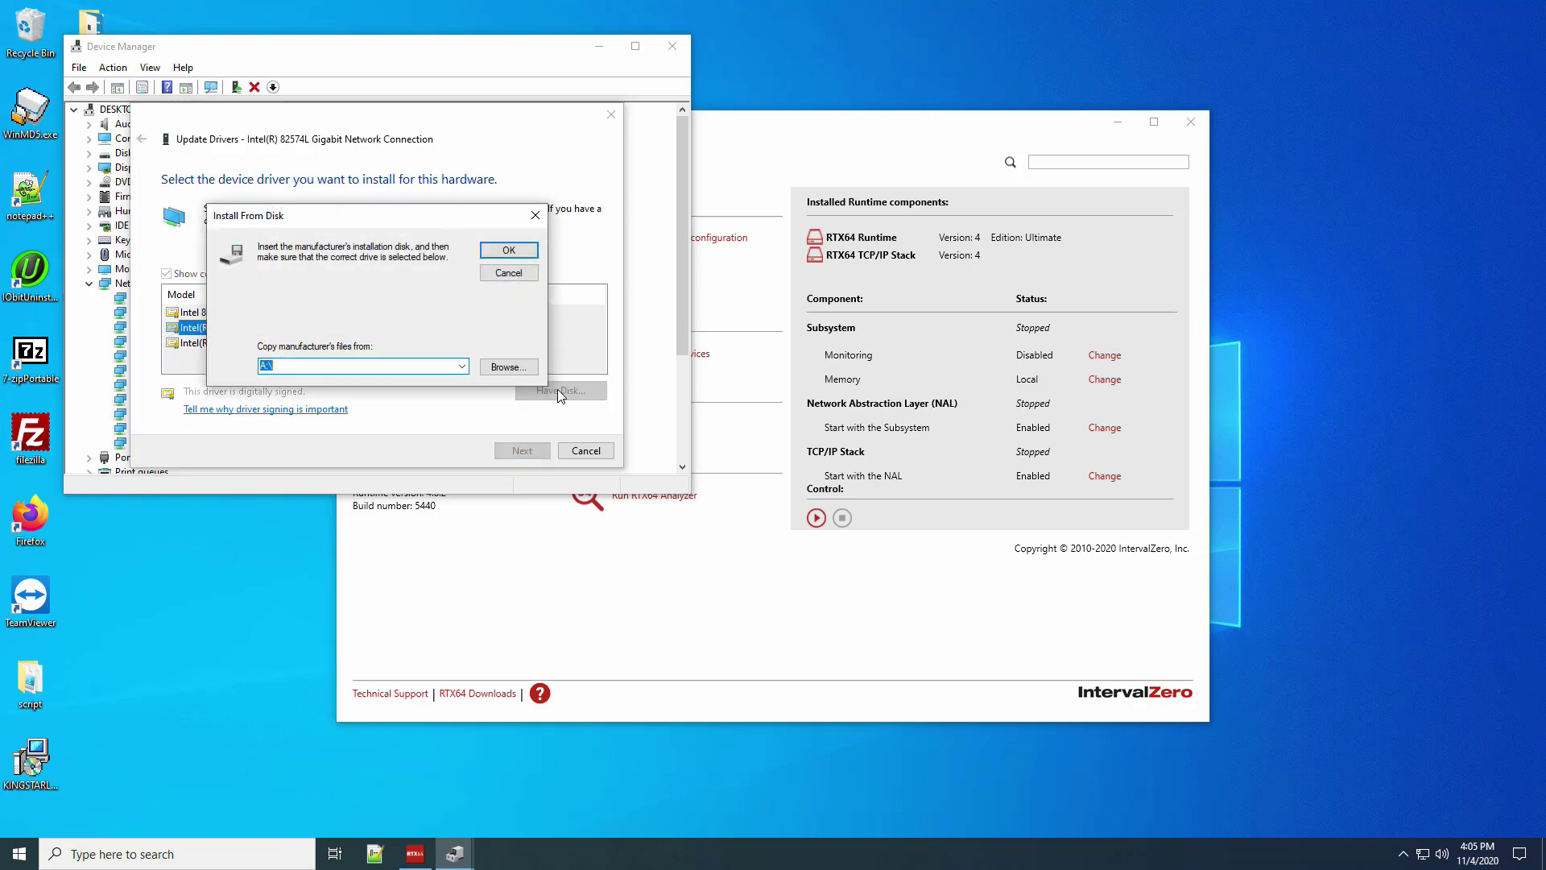
left_click(505, 367)
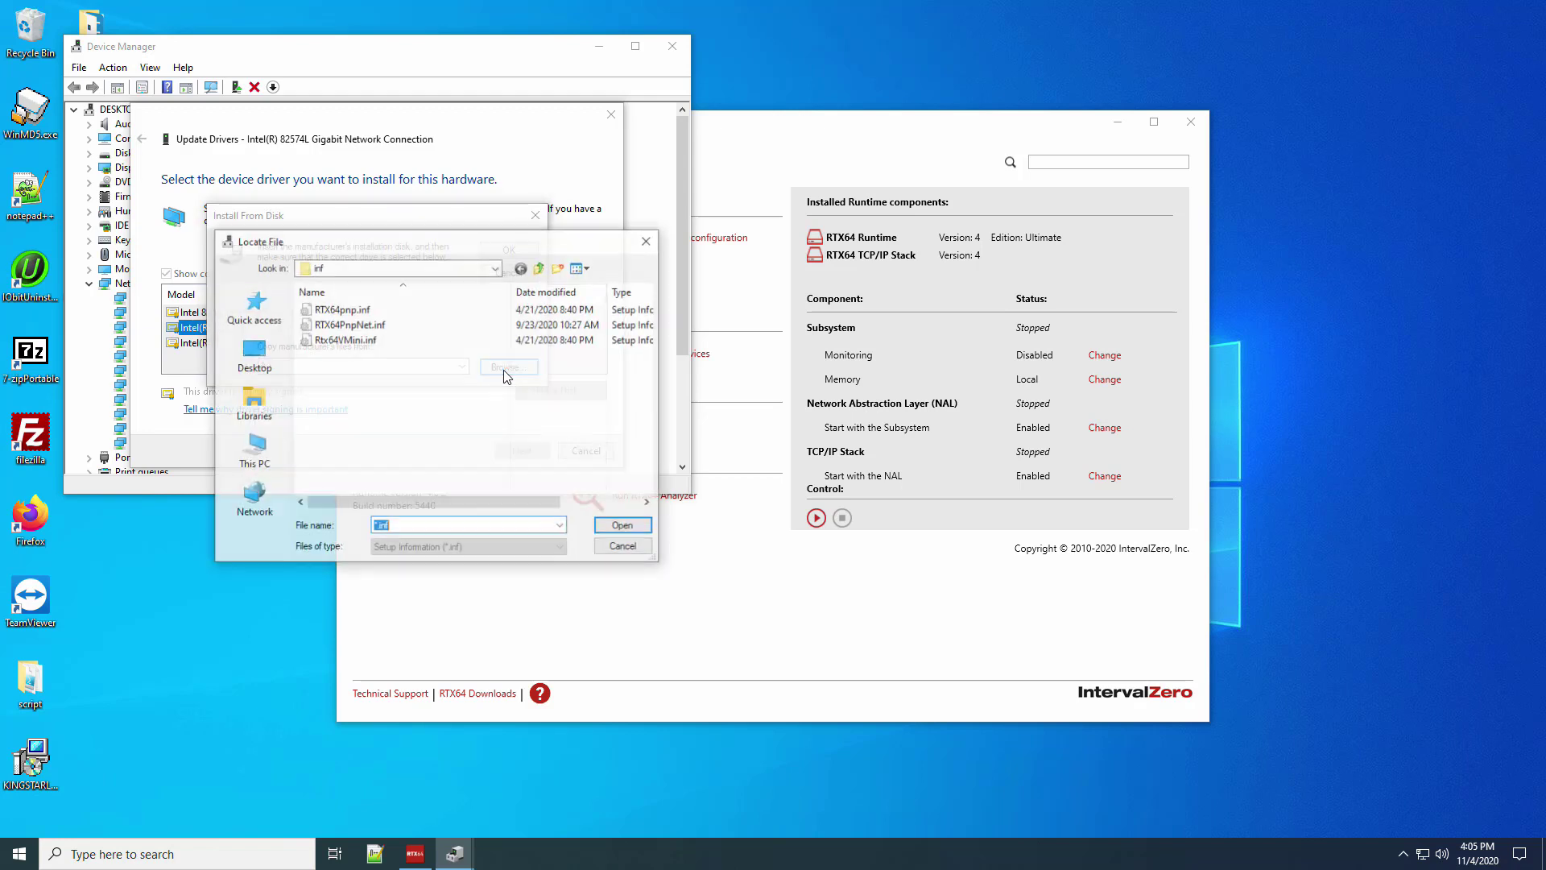
left_click(383, 331)
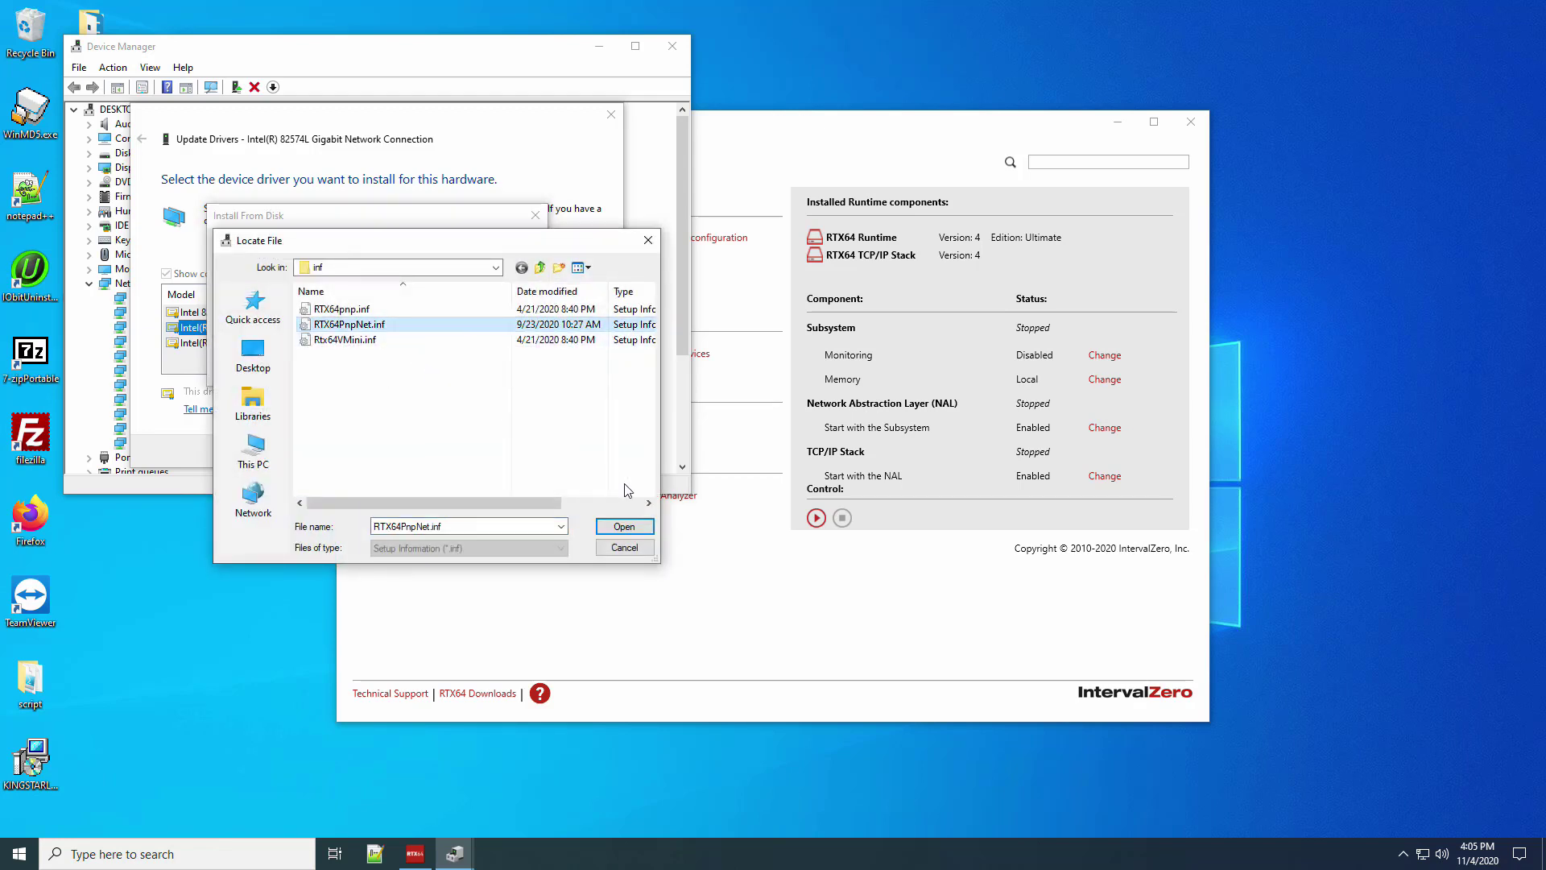
left_click(625, 527)
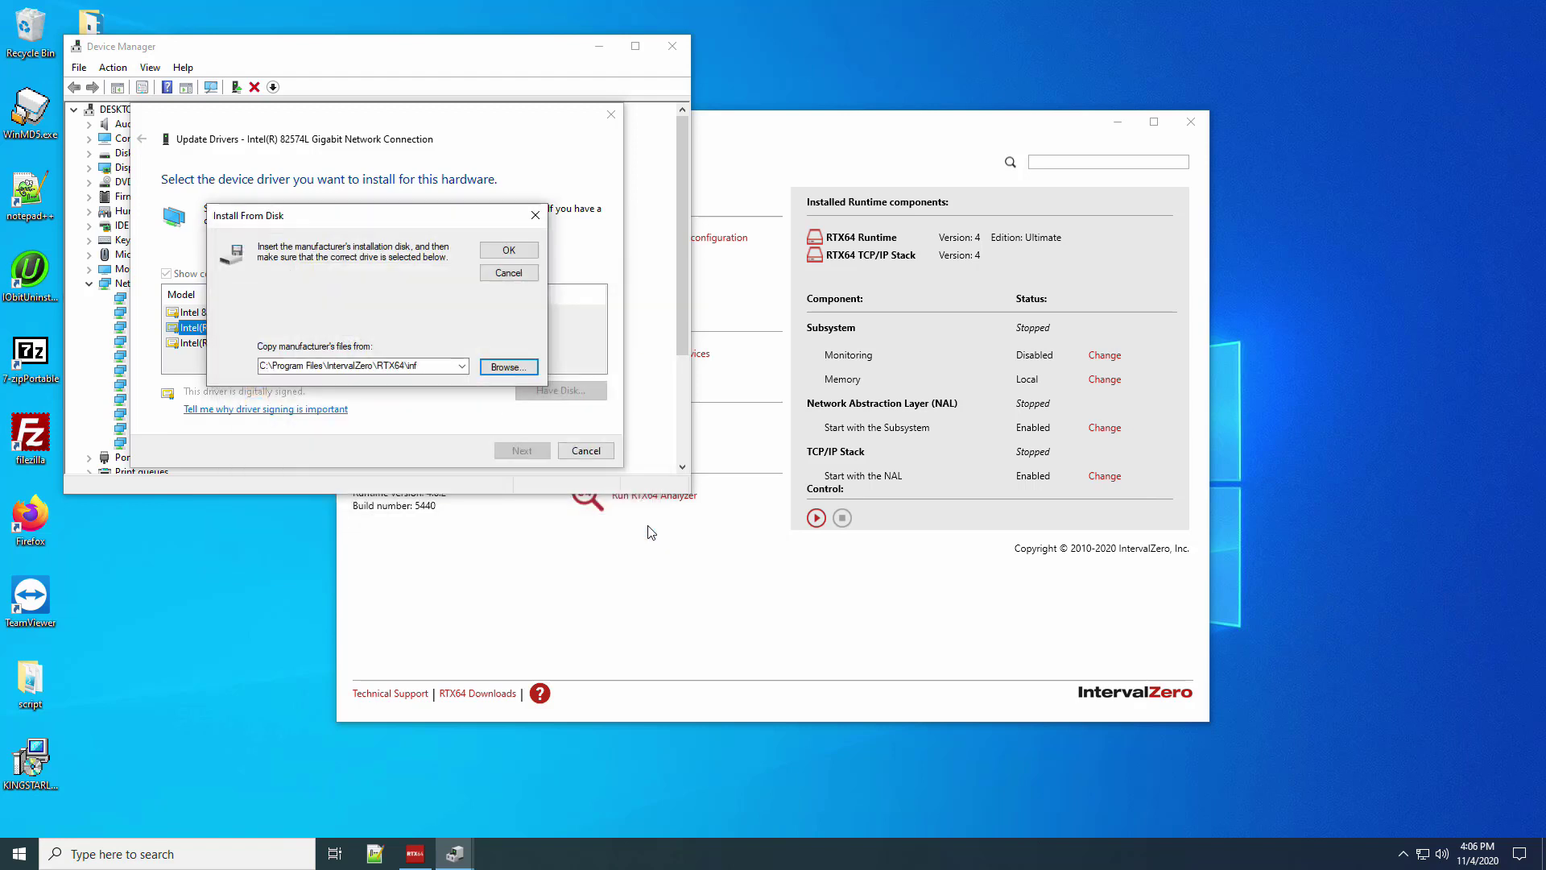
left_click(508, 251)
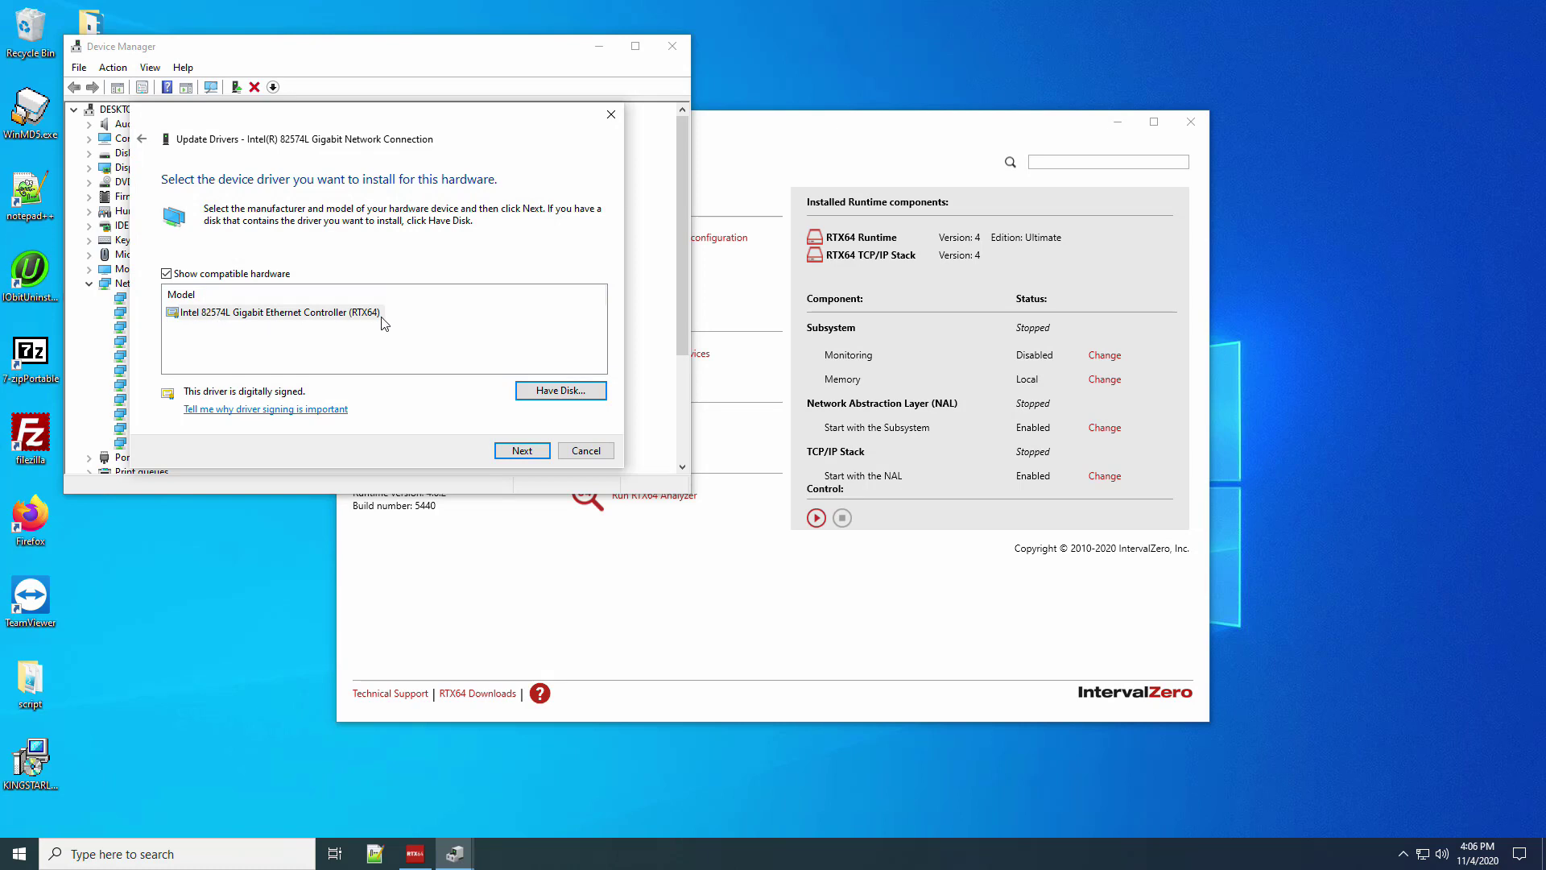
left_click(525, 451)
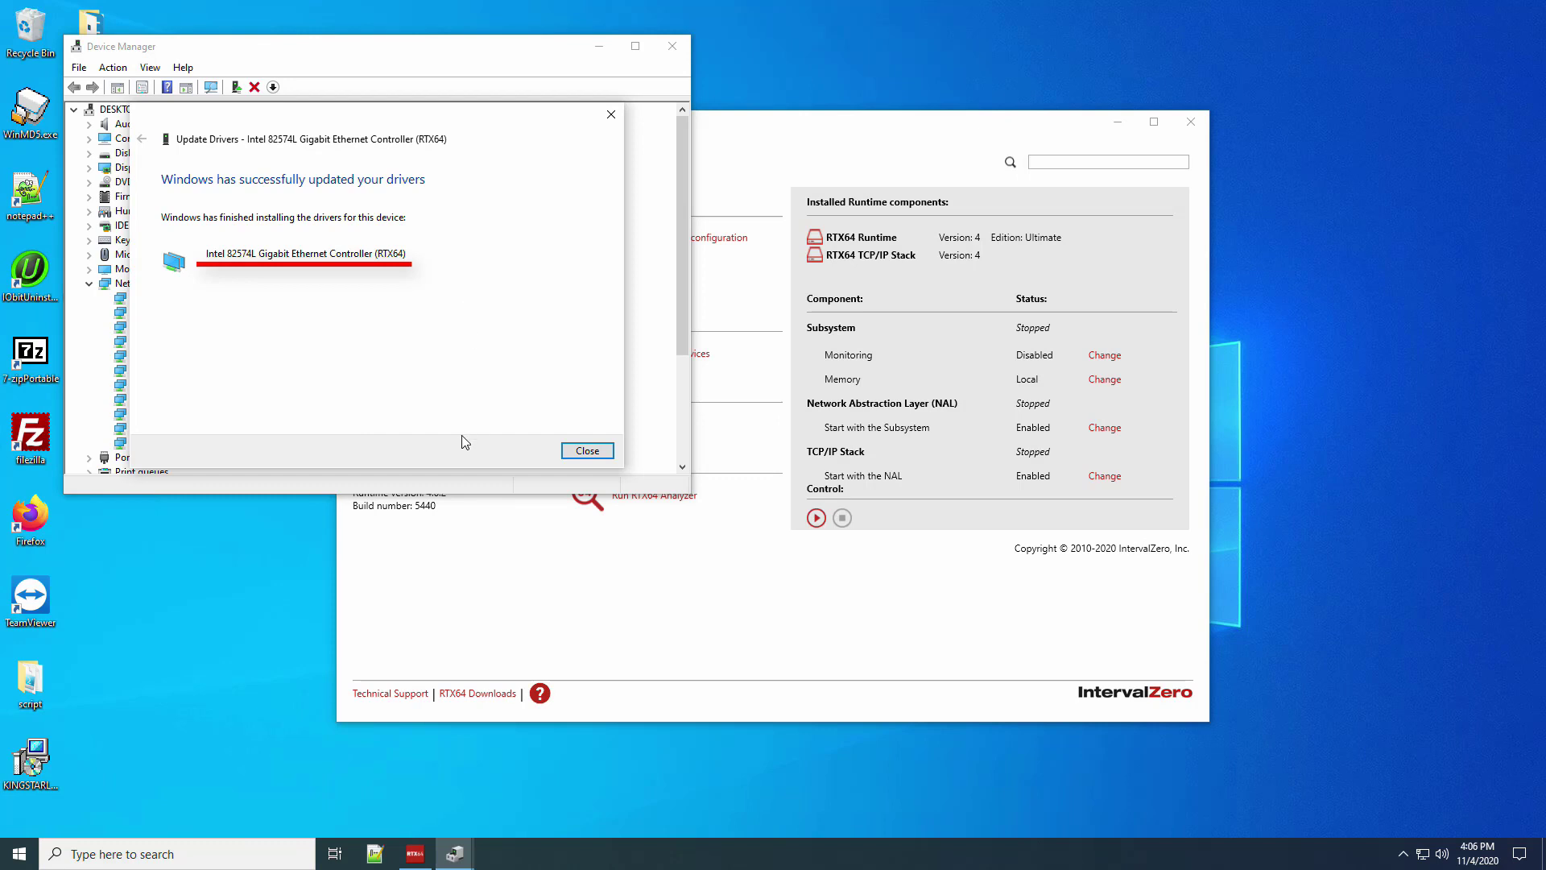
left_click(588, 451)
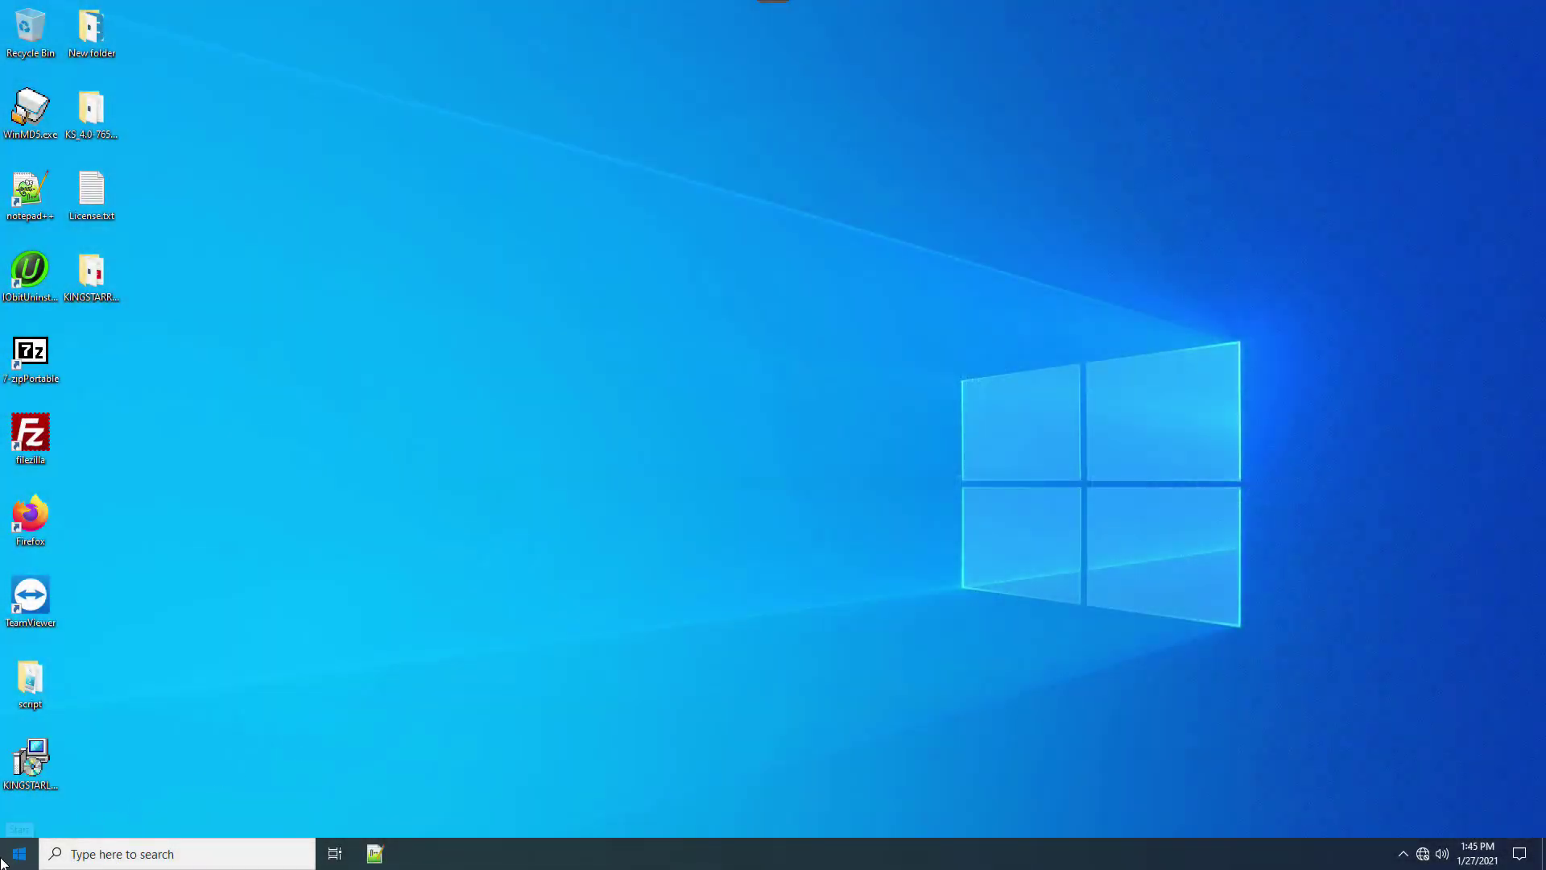
- Launch KINGSTAR Control Panel and convert the Intel 82574L card under Runtime Settings > Network Interface Cards
left_click(2, 862)
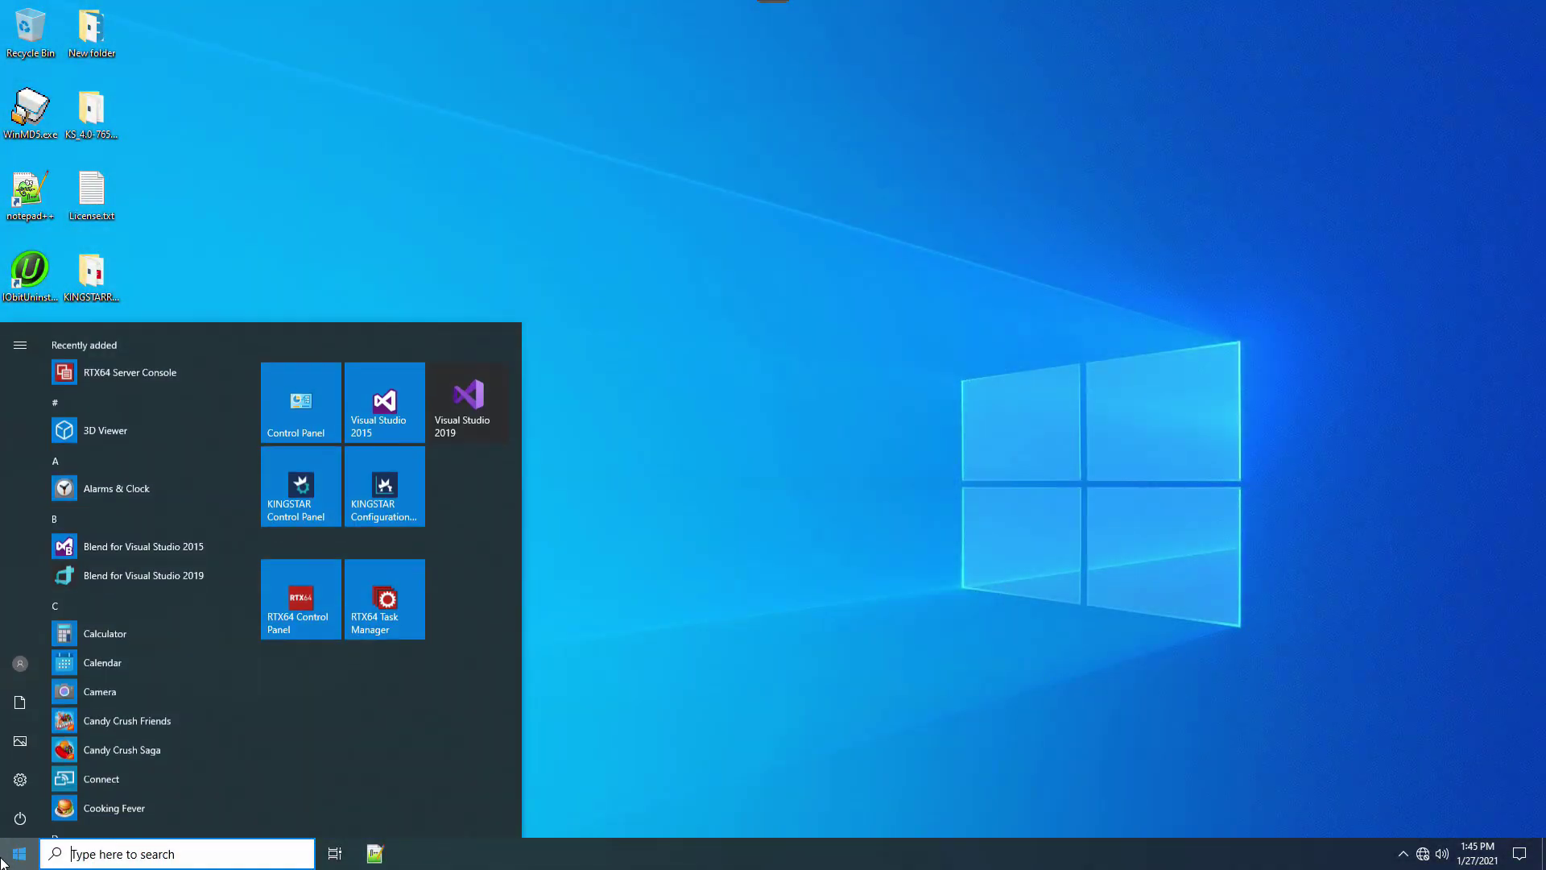
left_click(296, 515)
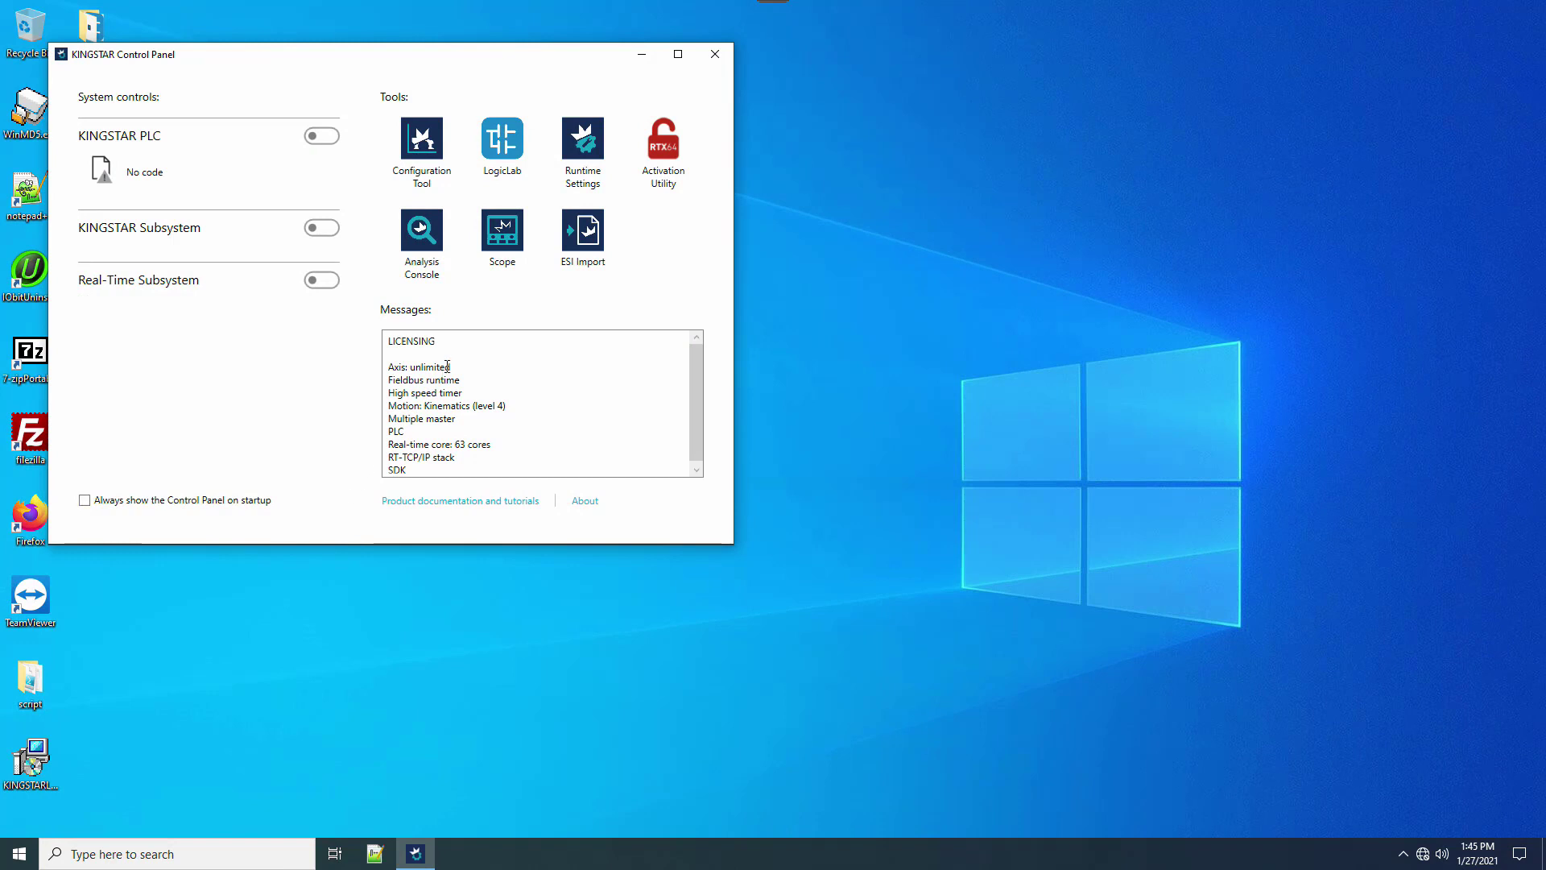
left_click(589, 183)
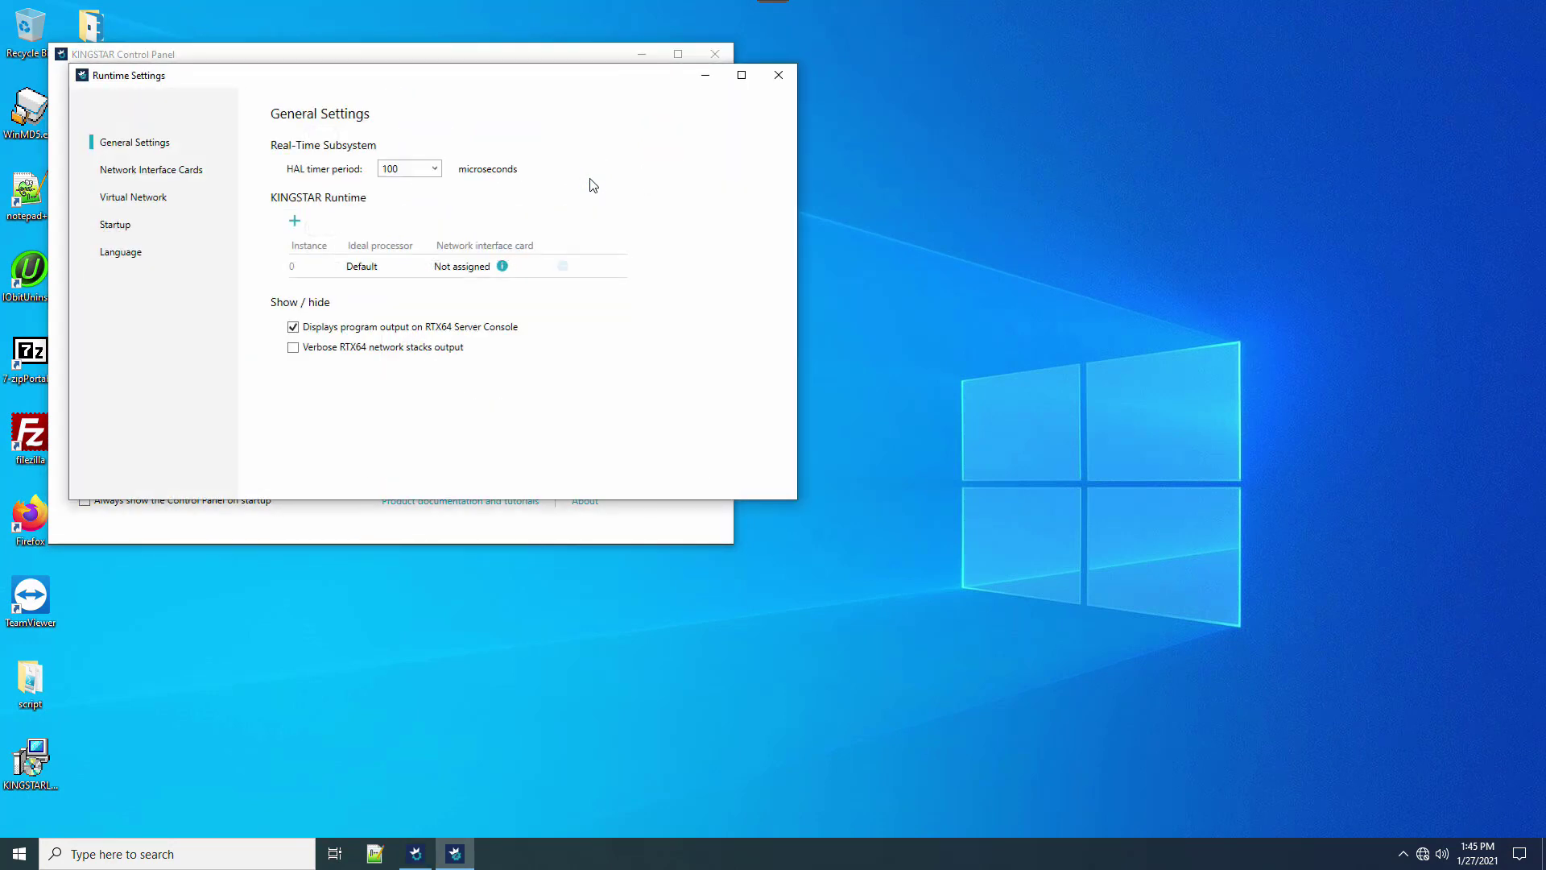
left_click(165, 176)
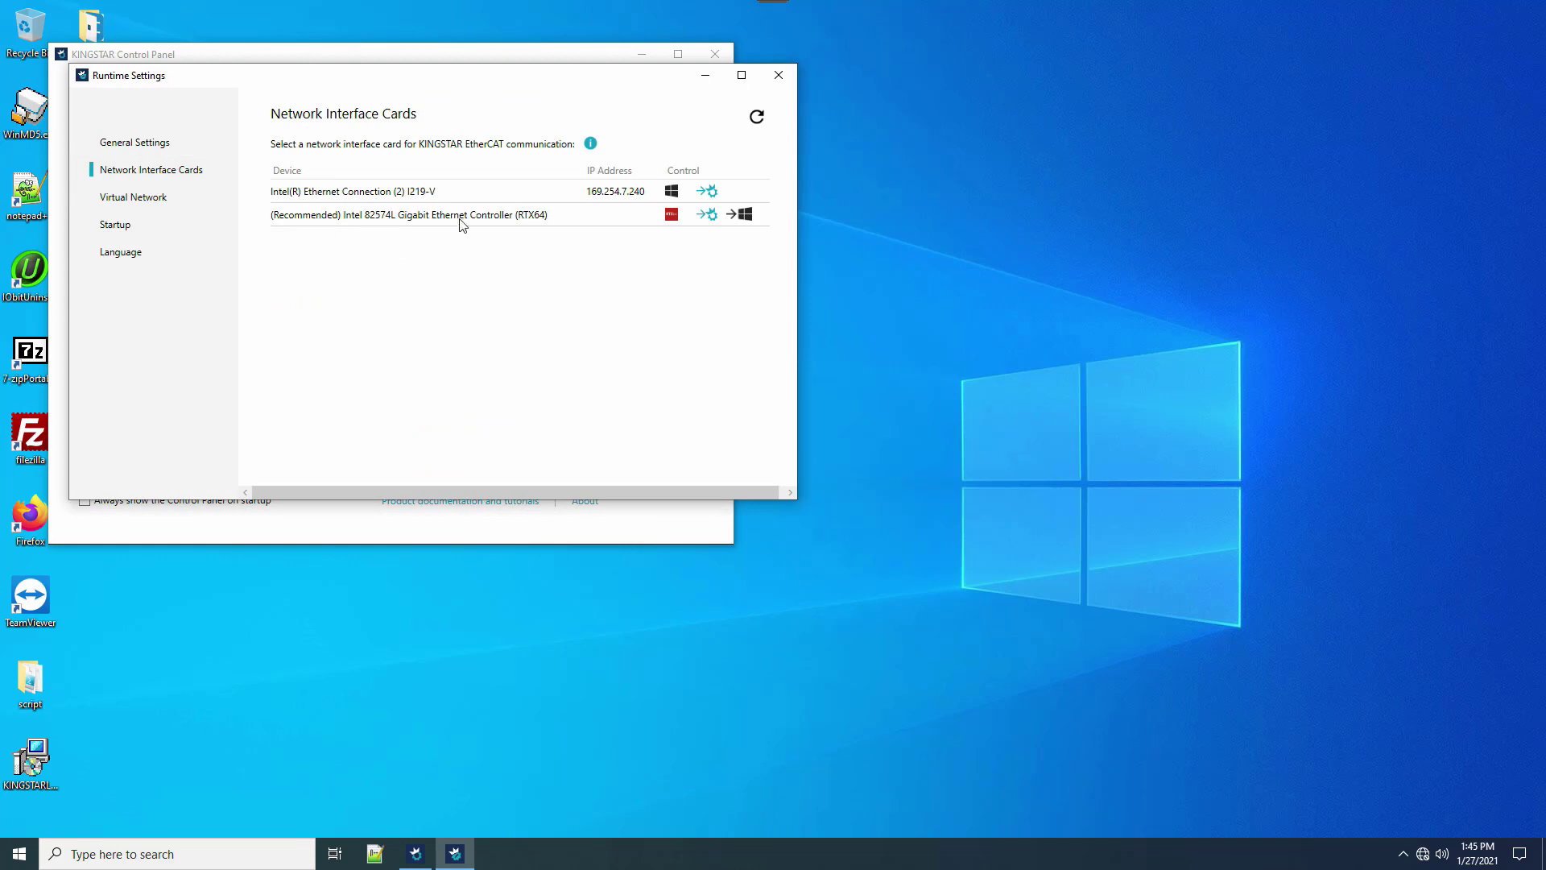
left_click(708, 214)
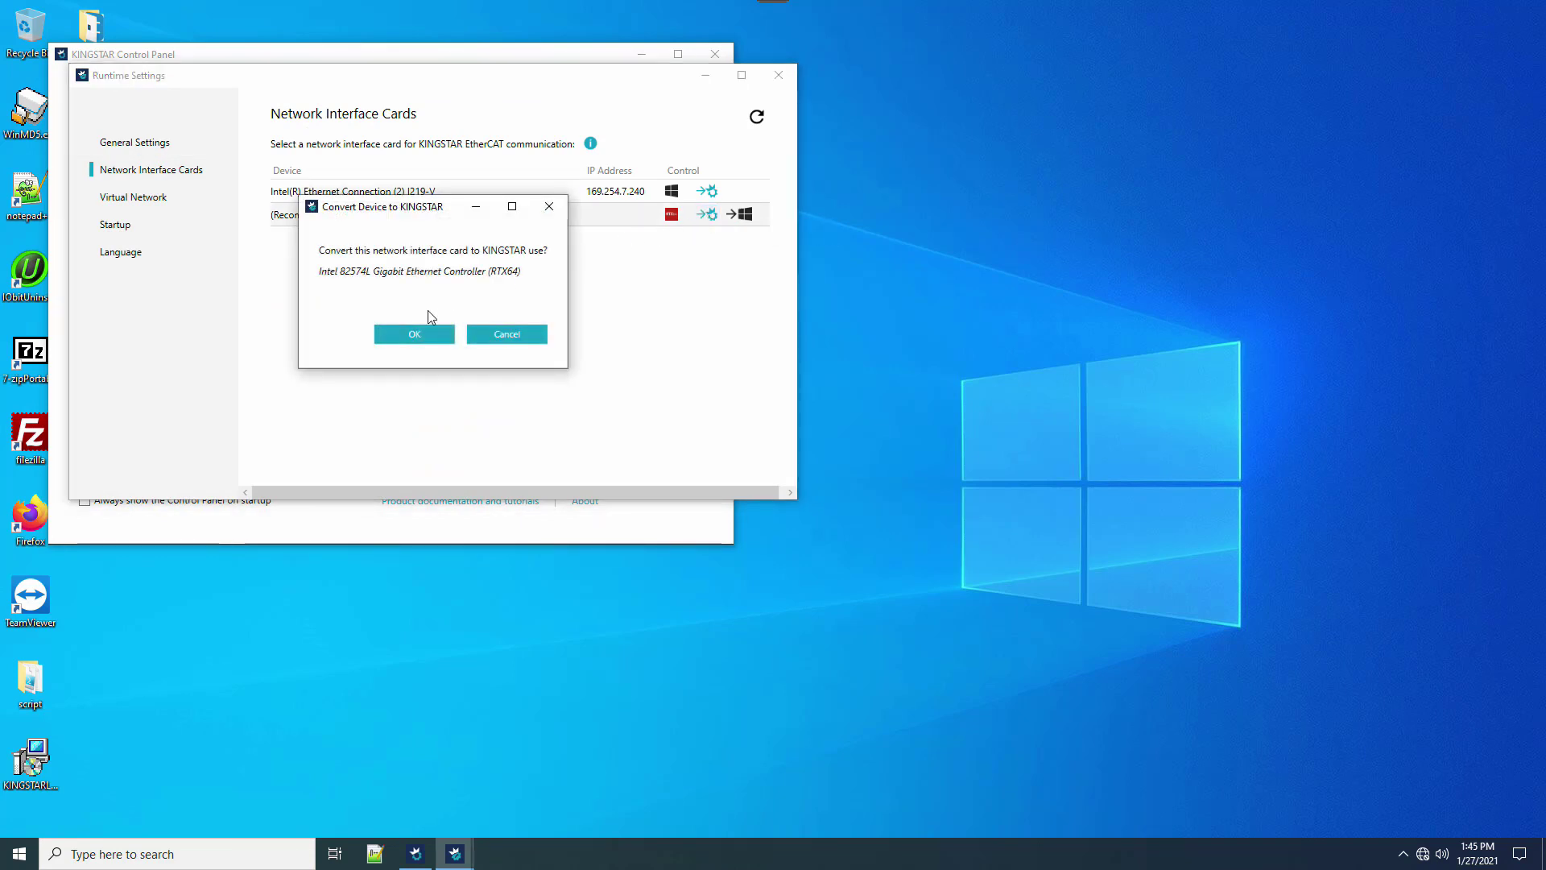
left_click(414, 335)
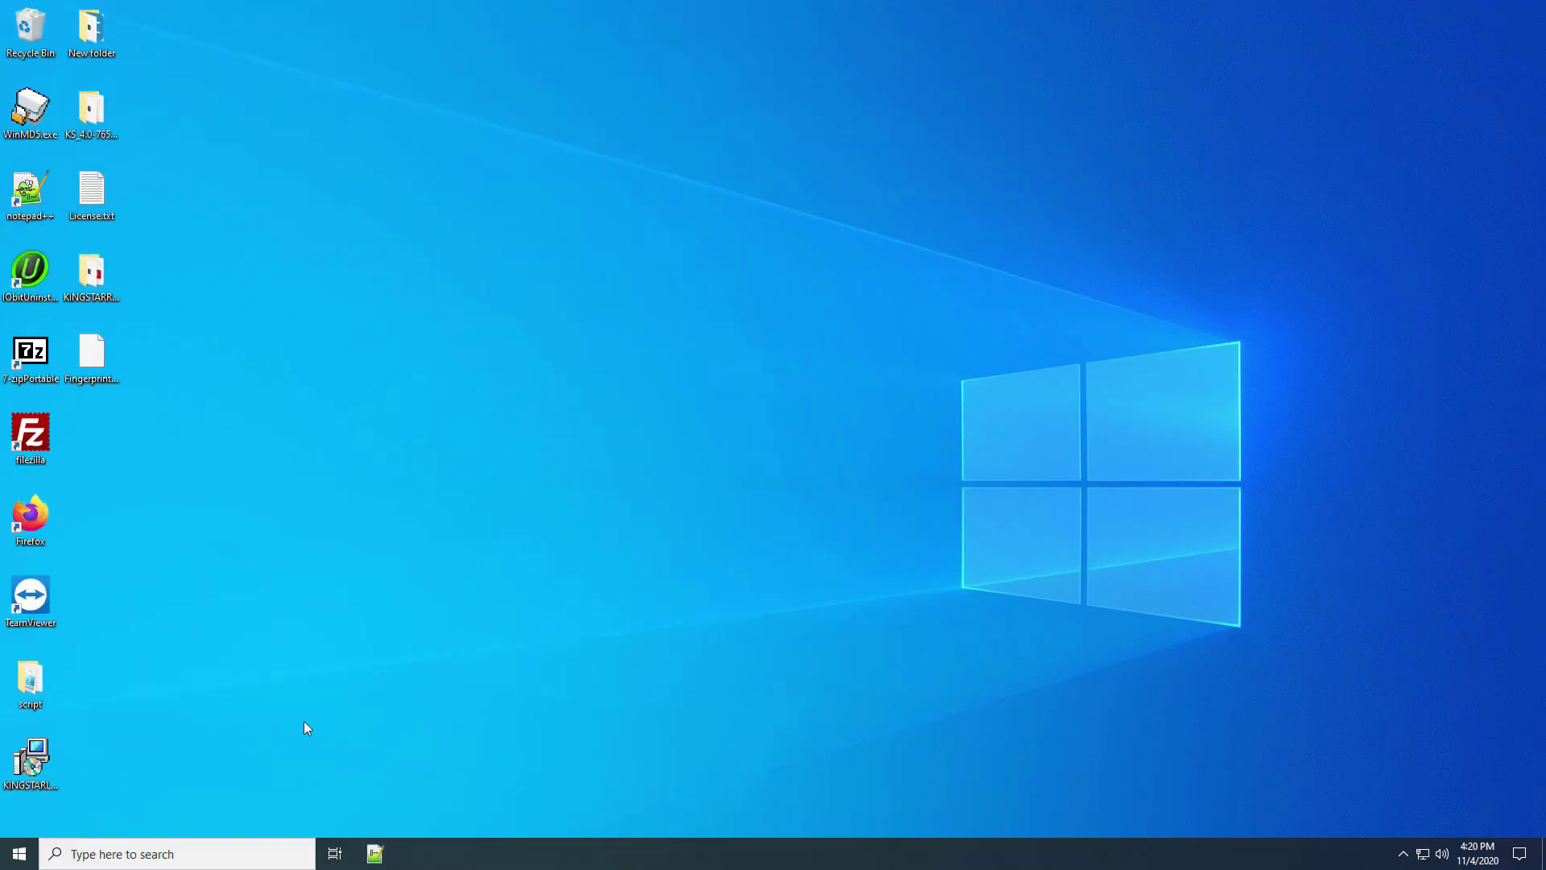
- Launch KINGSTAR Configuration Tool from the KINGSTAR 4.0 Runtime Start group and create a new project
left_click(17, 853)
scroll(149, 714, "down", 5)
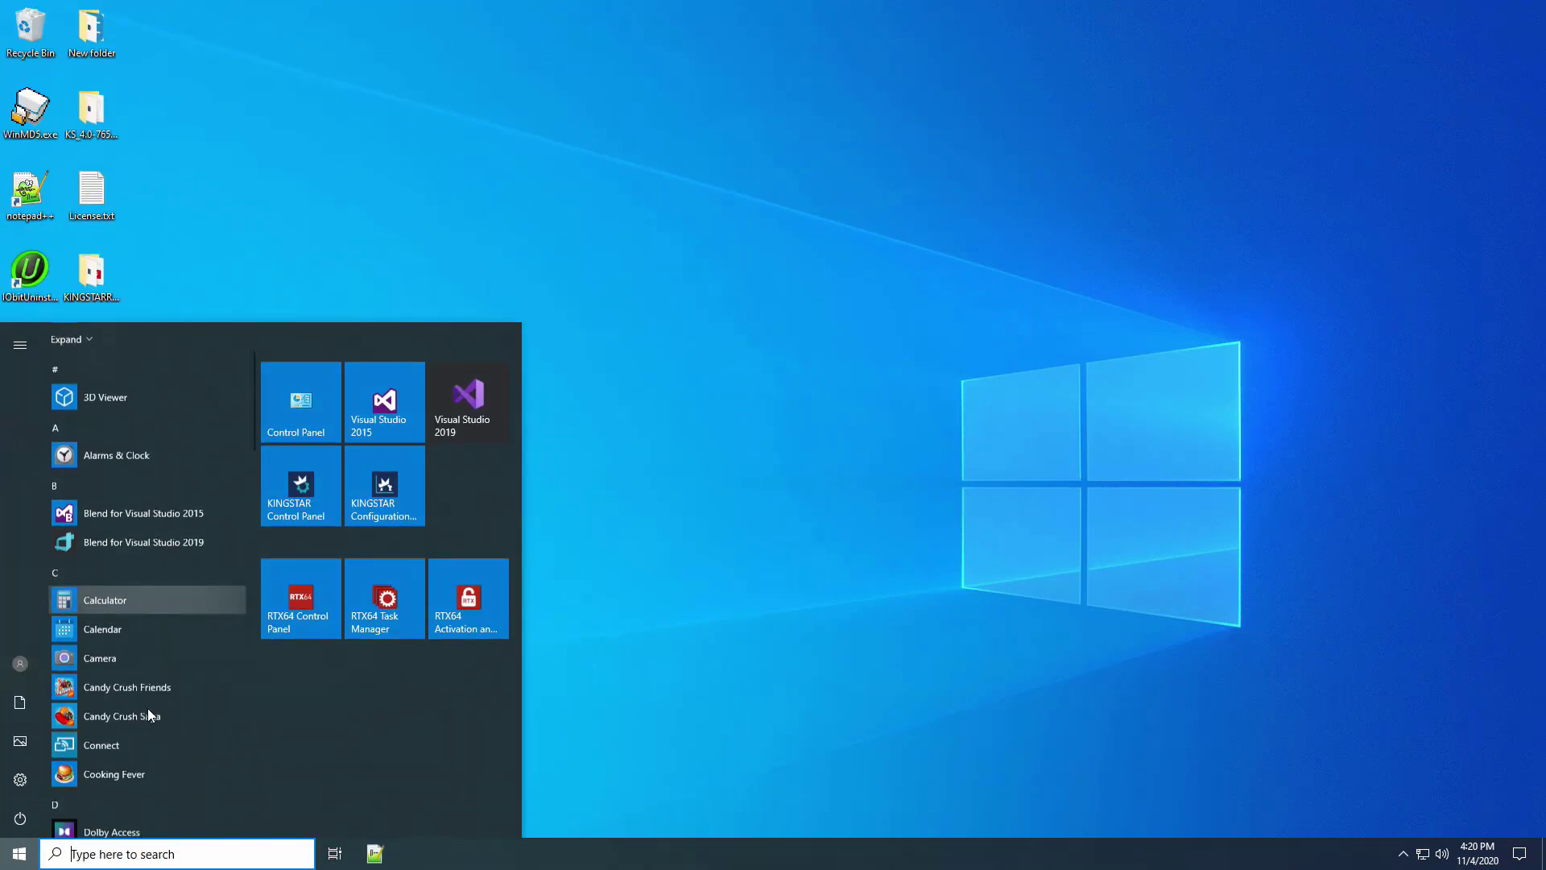
left_click(145, 654)
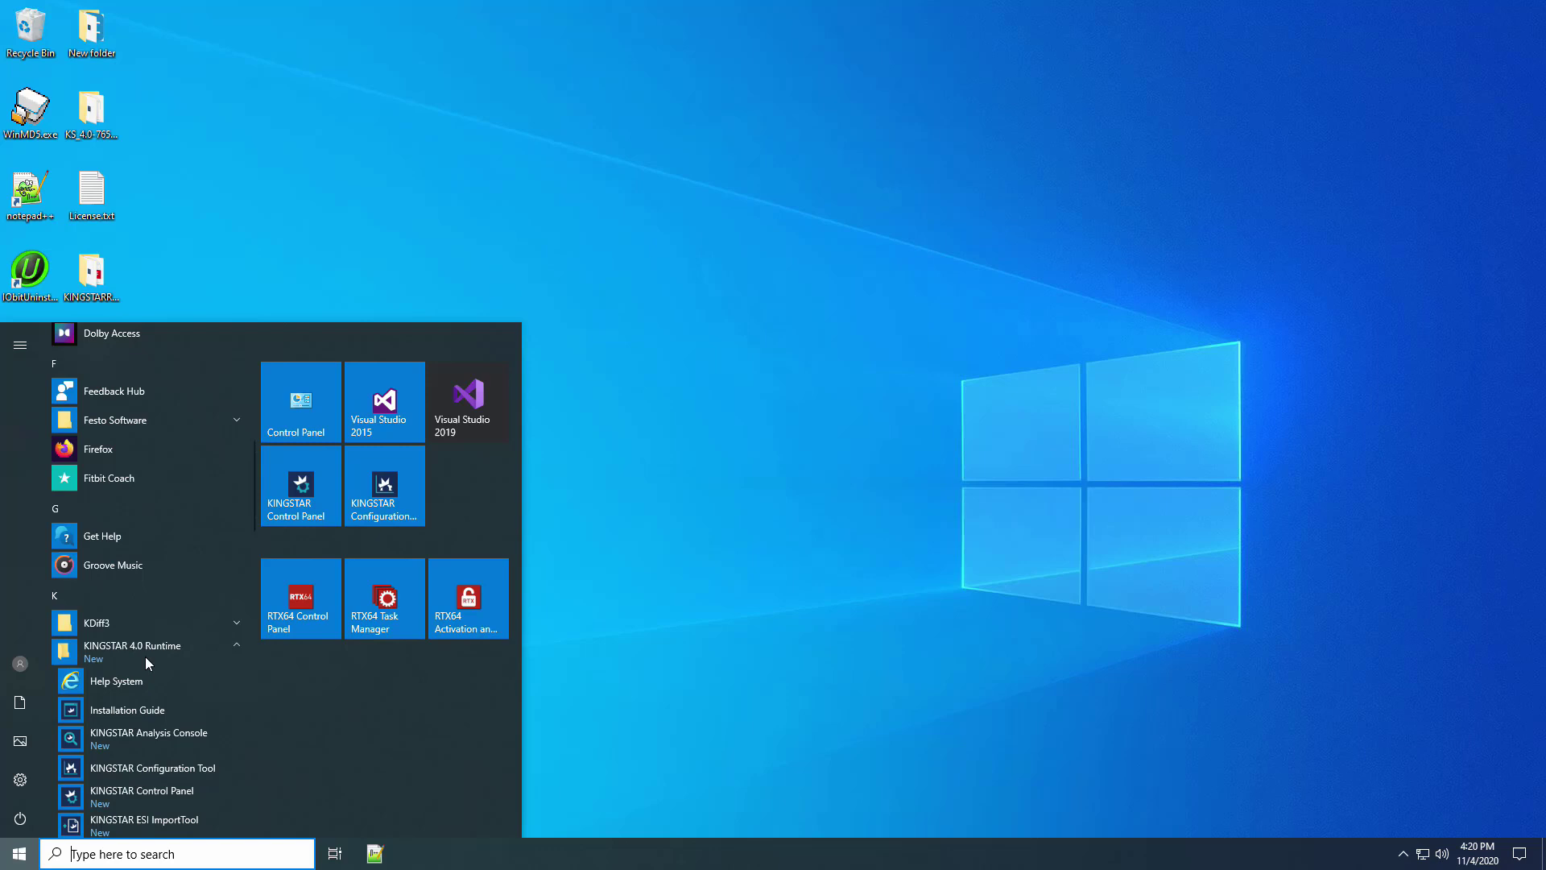
left_click(150, 694)
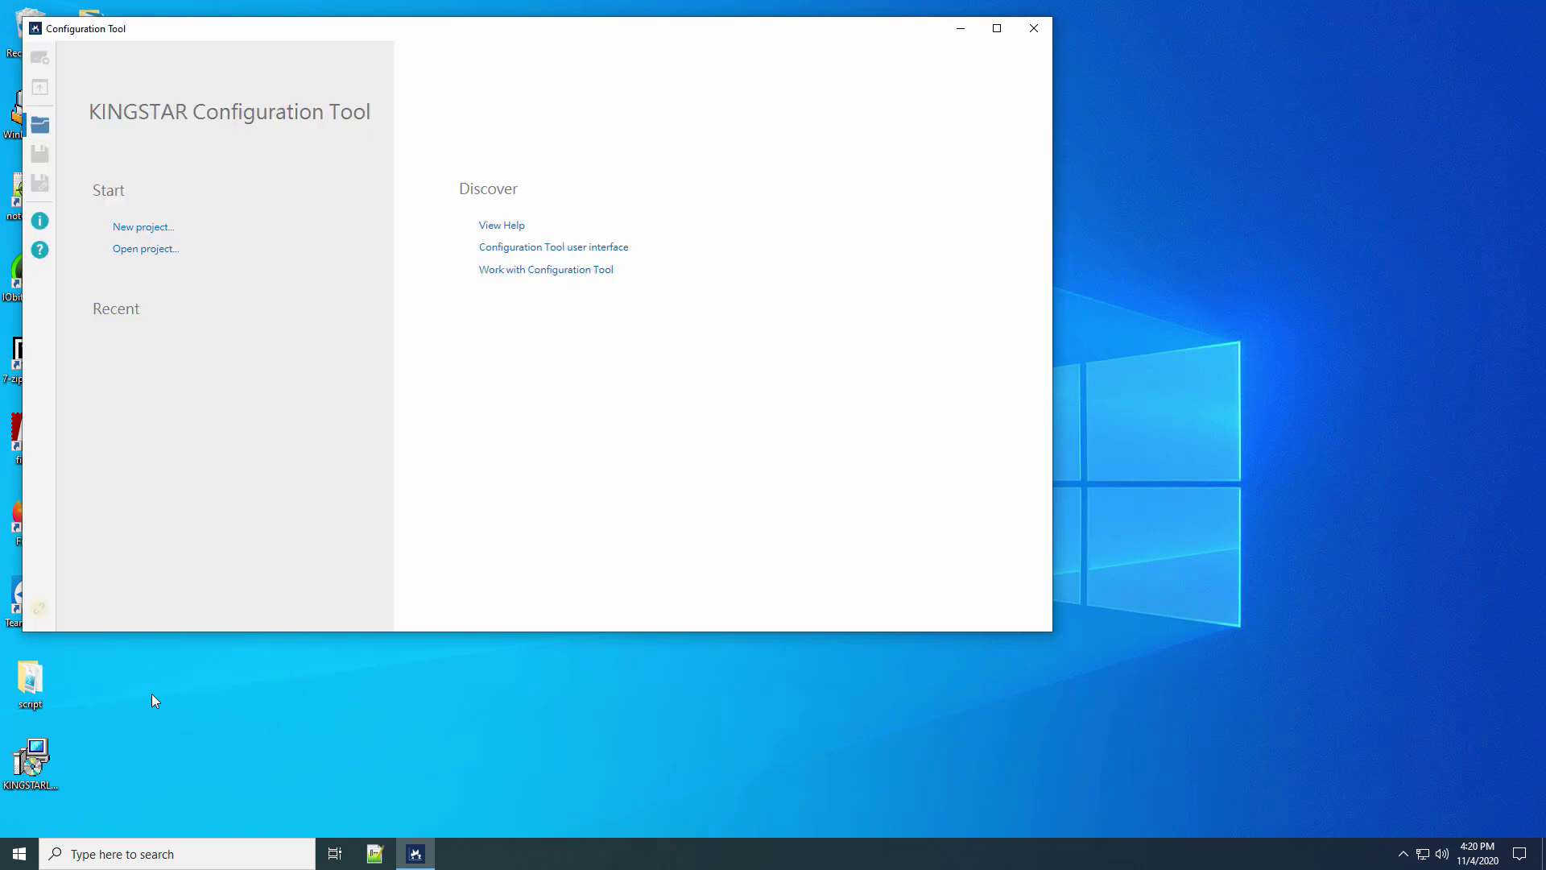
left_click(153, 230)
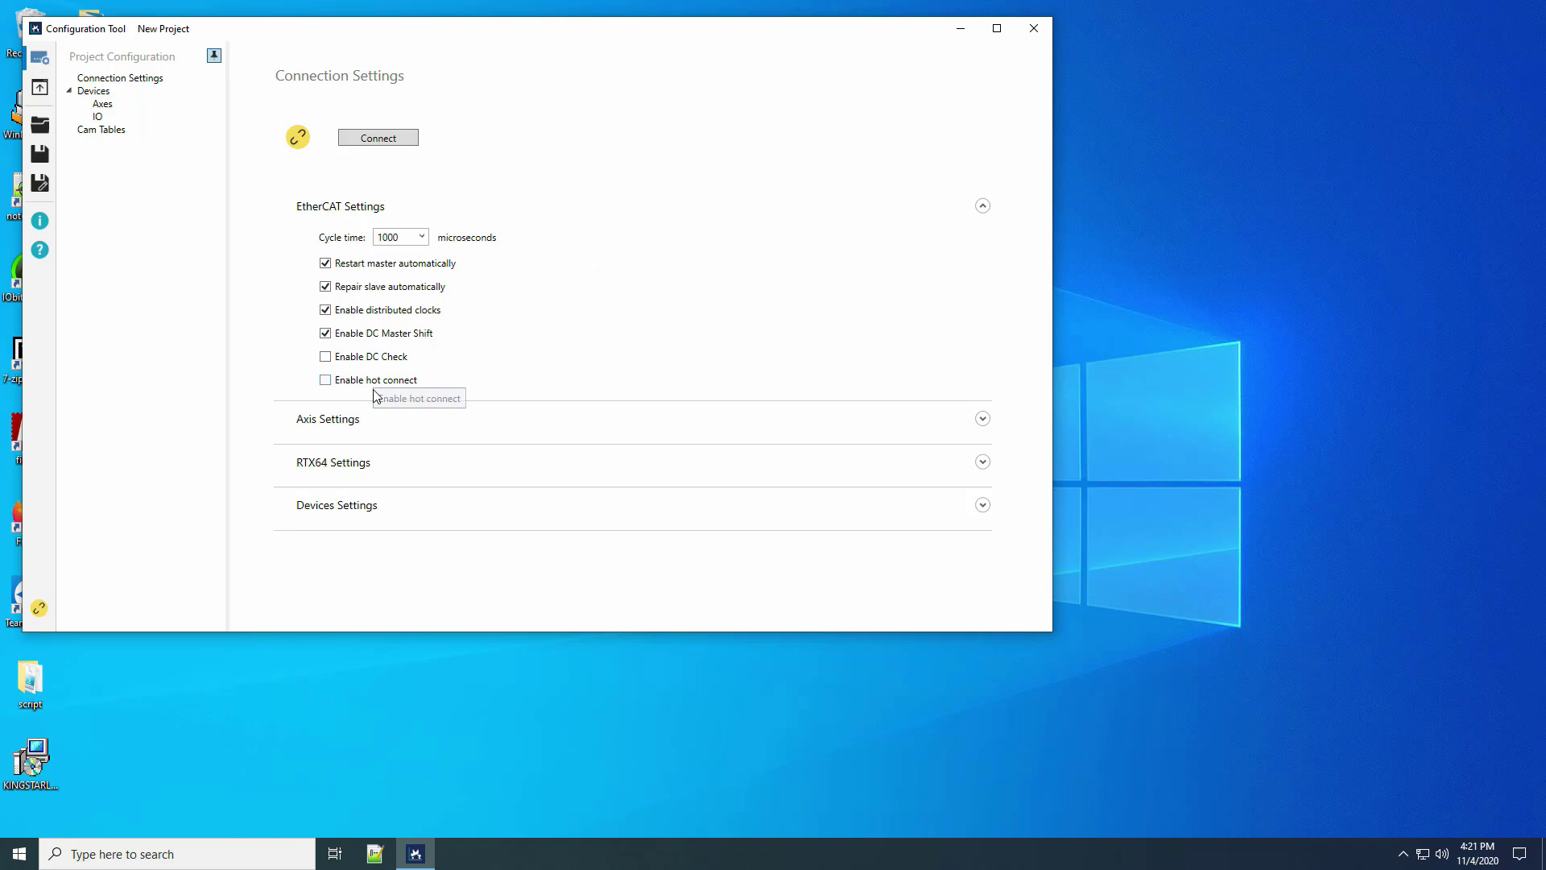
- Connect to the EtherCAT hardware, move the RtxServer window aside, and select axis 0 Sanyodenki_RS2_EtherCAT
left_click(370, 419)
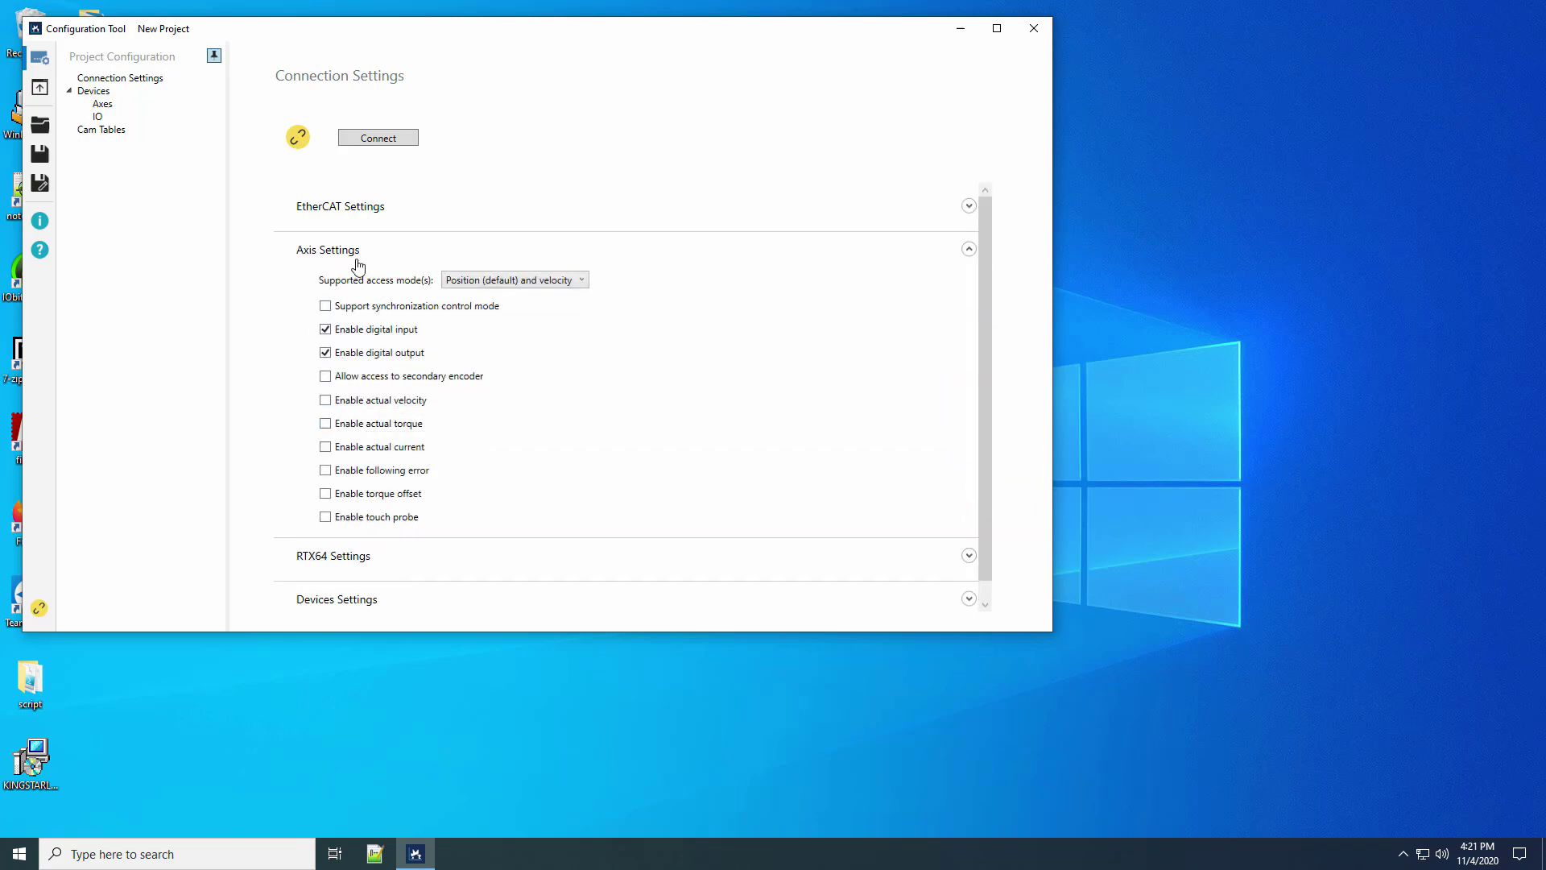
left_click(383, 143)
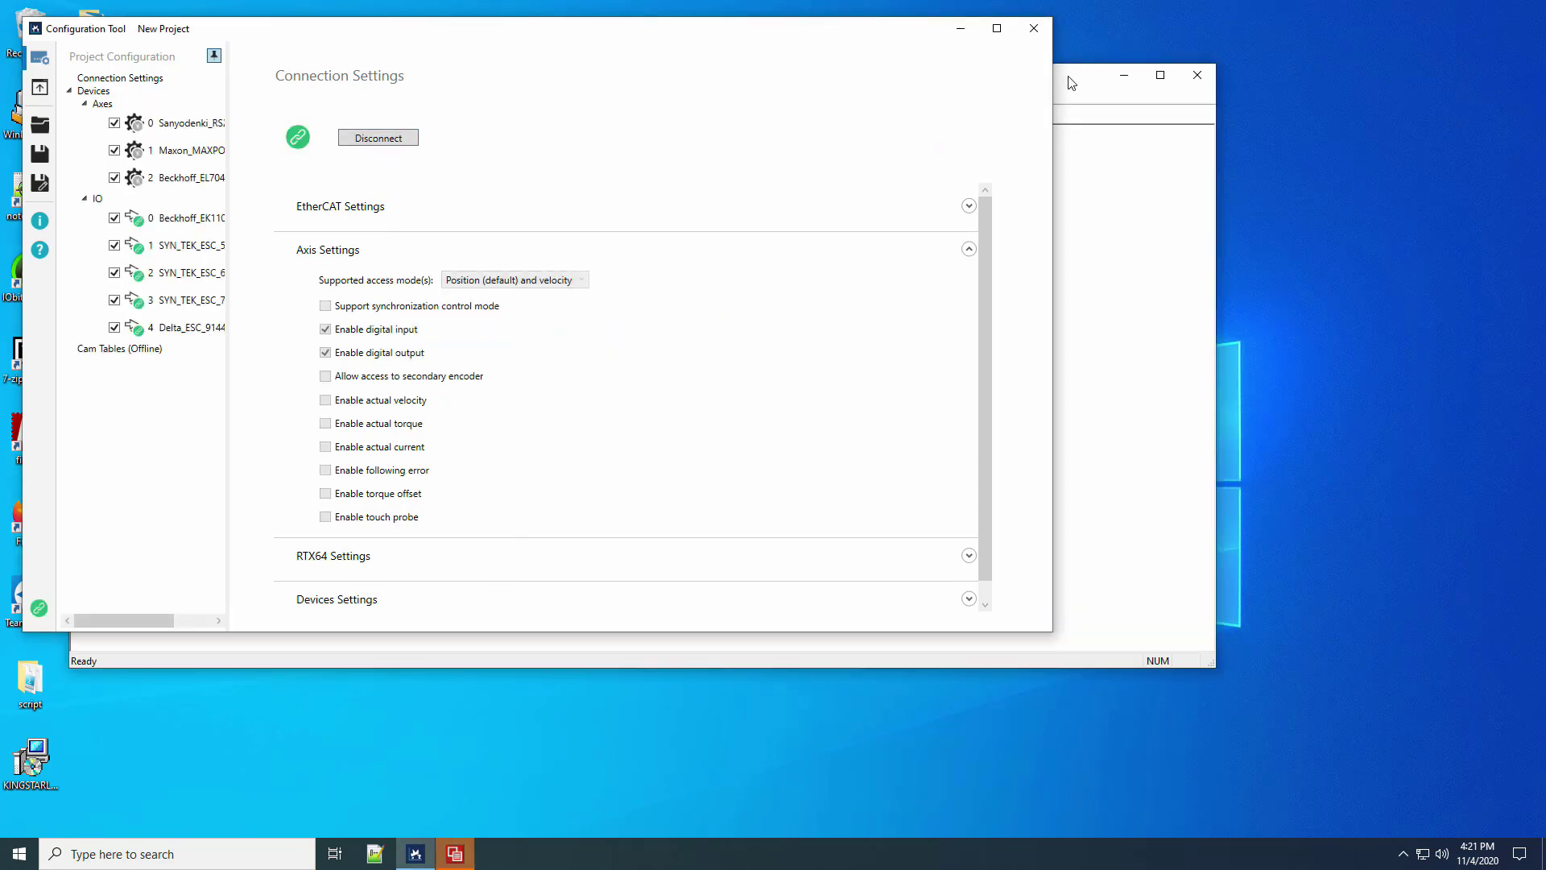
left_click_drag(1071, 82, 1373, 248)
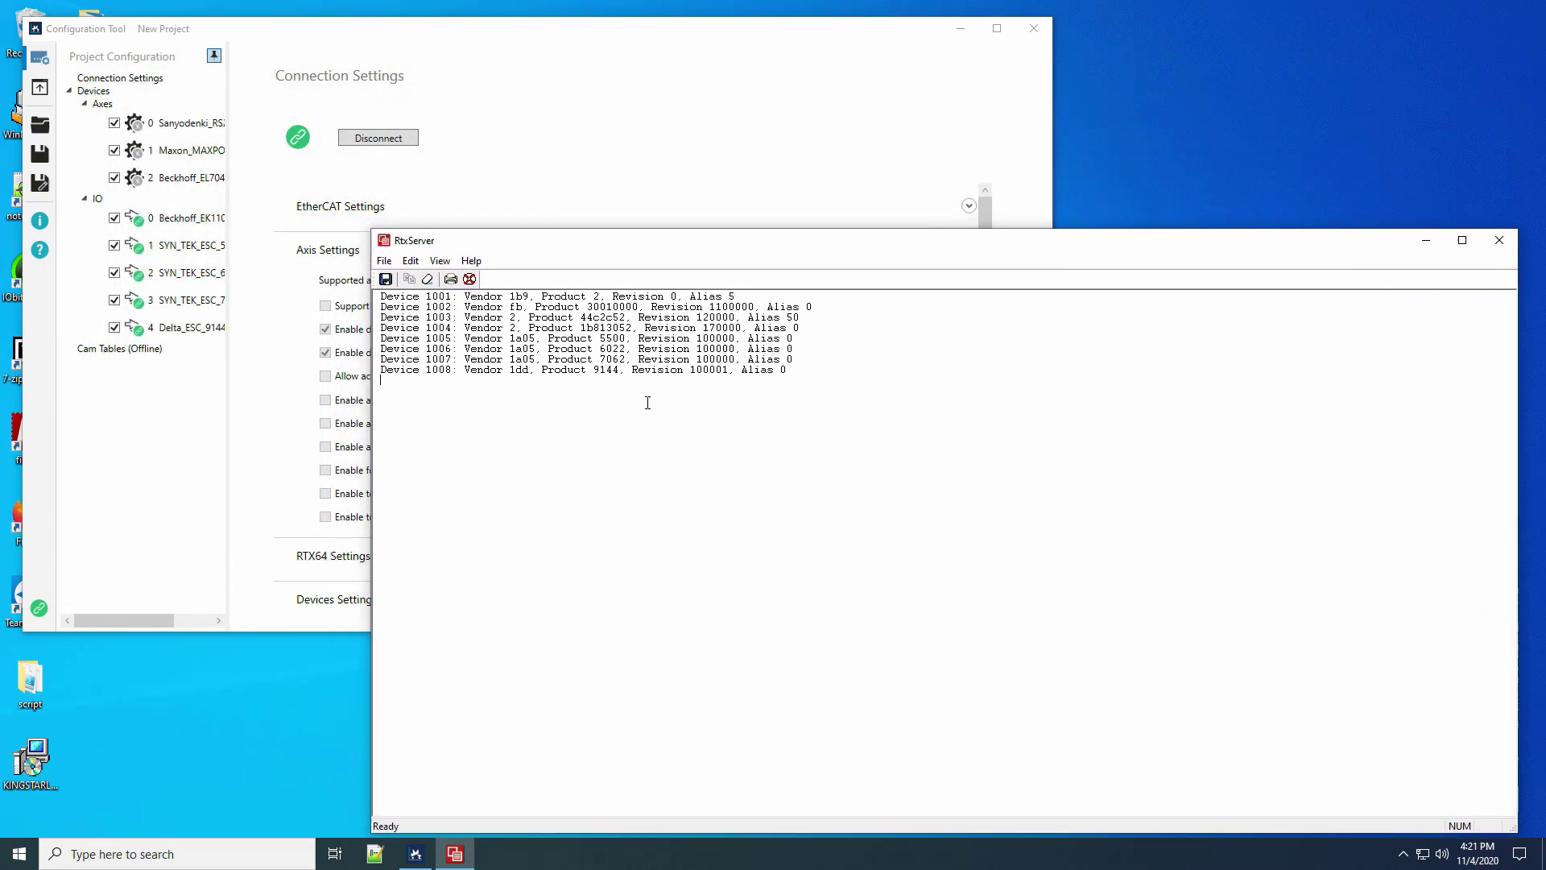
left_click(368, 45)
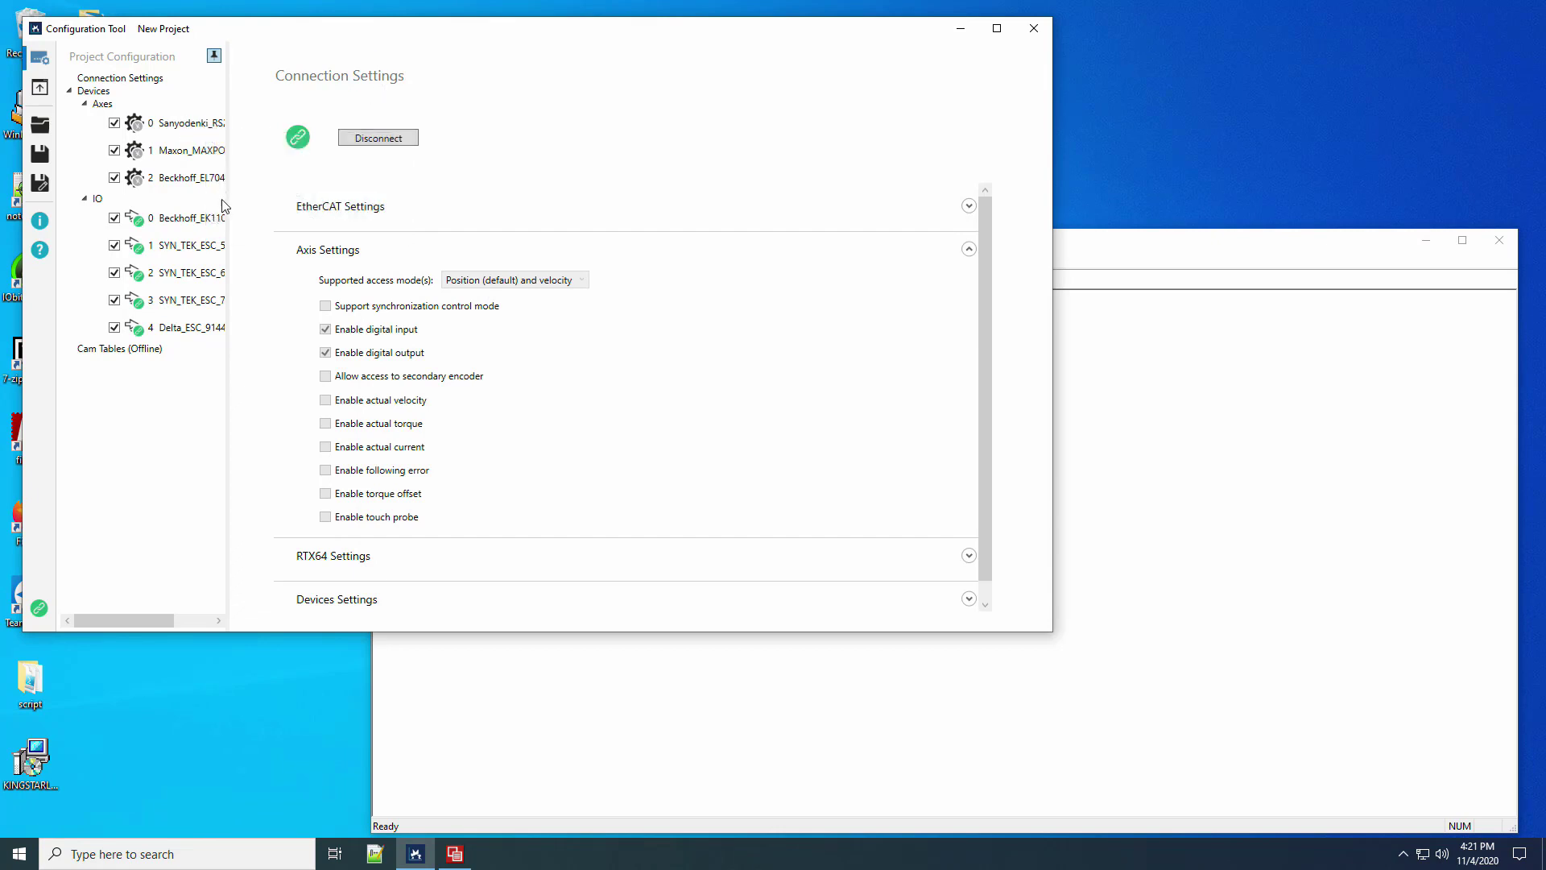
left_click(181, 125)
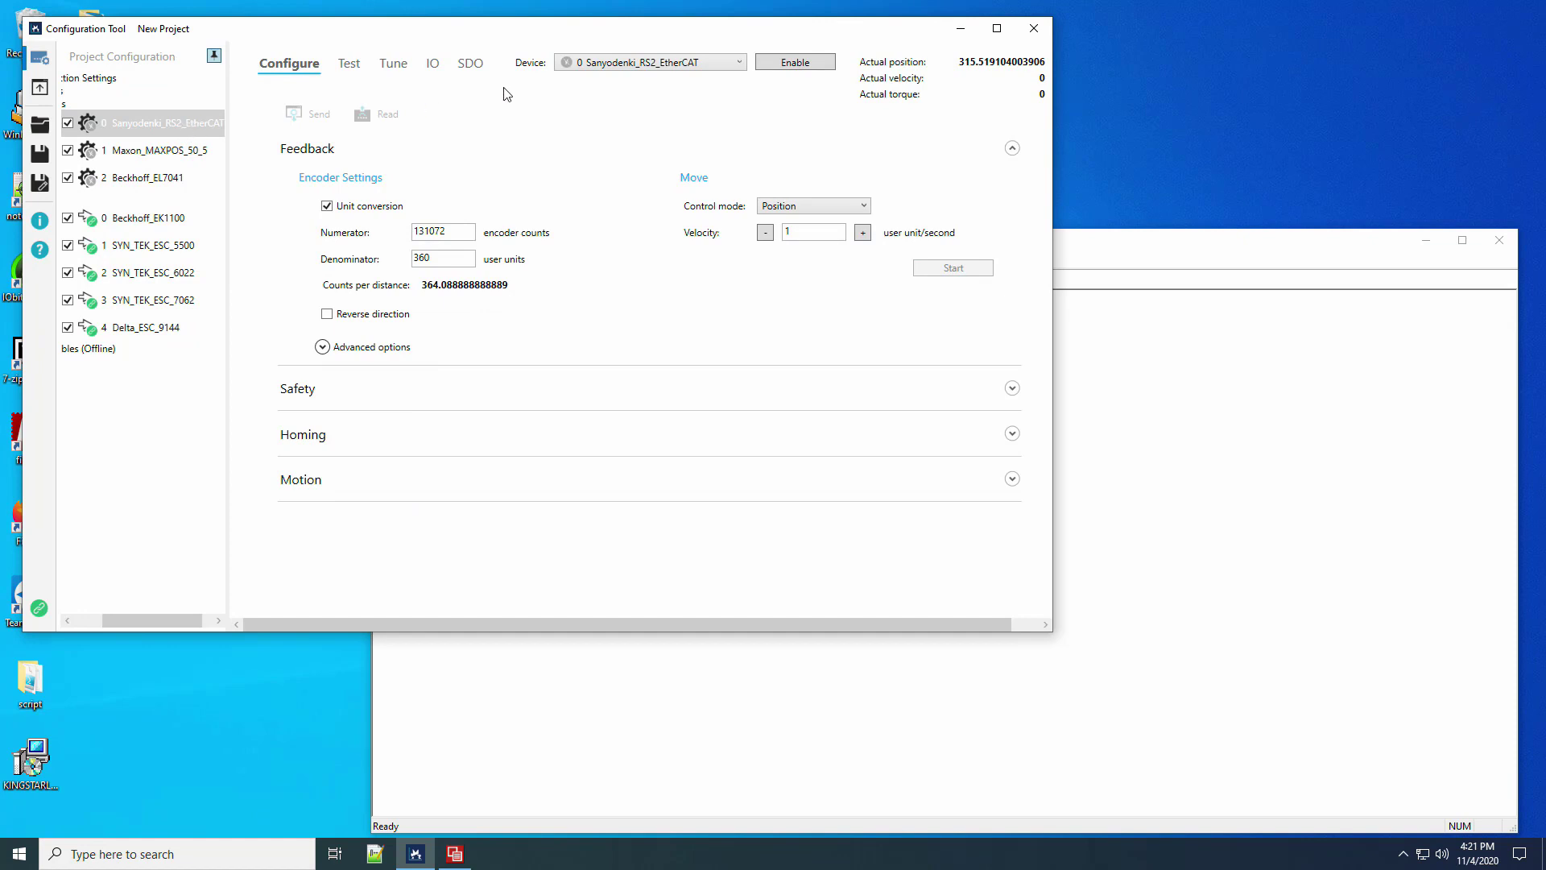
- Enable the Sanyodenki drive and jog it forward and backward twice from the Test tab
left_click(806, 73)
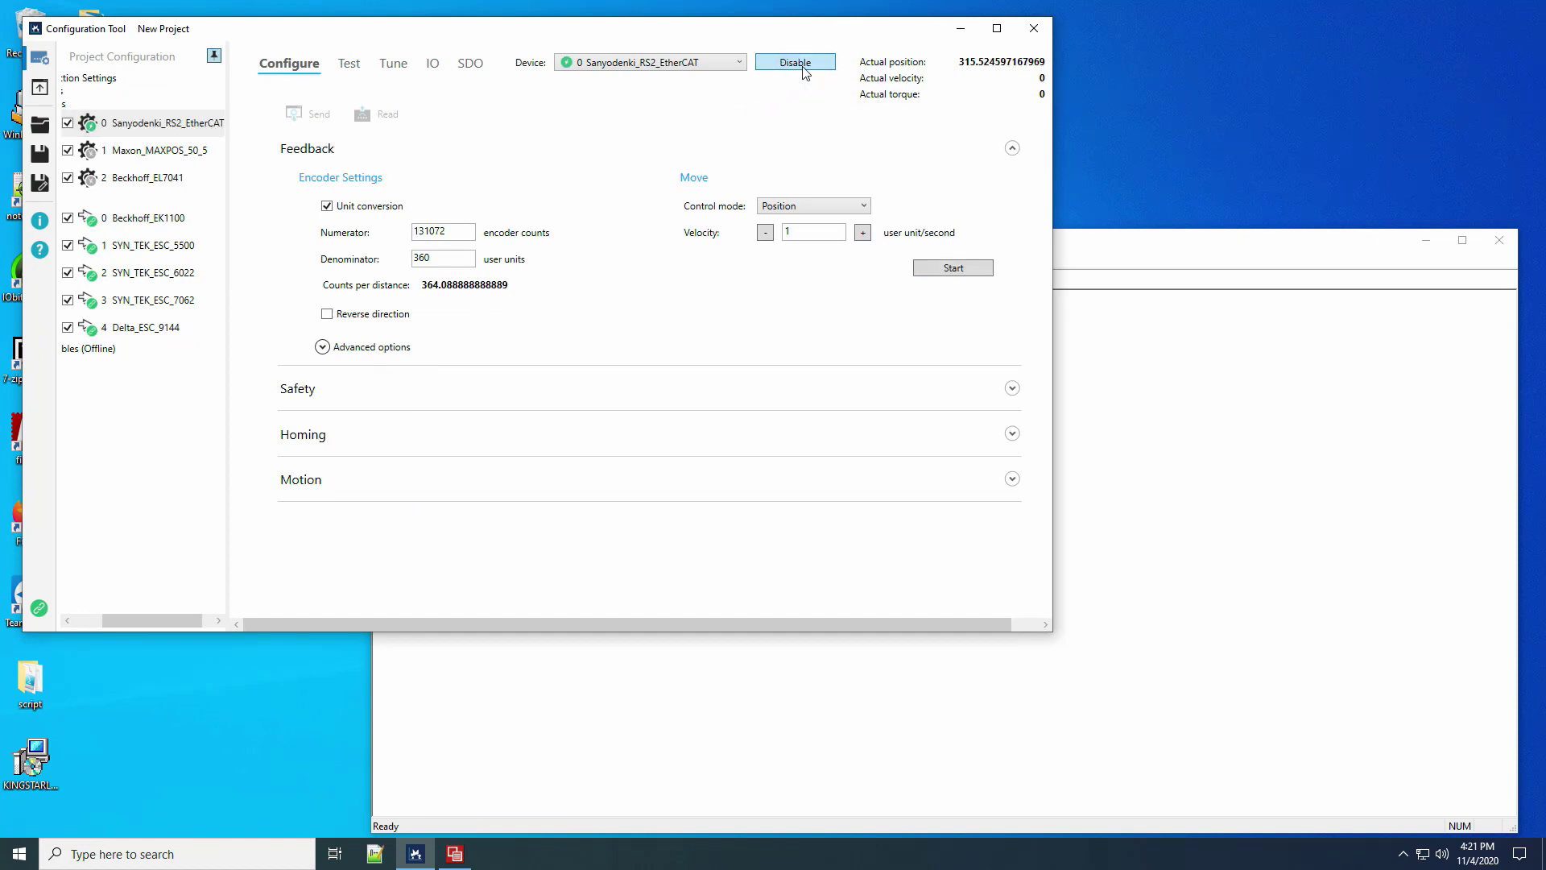
left_click(351, 76)
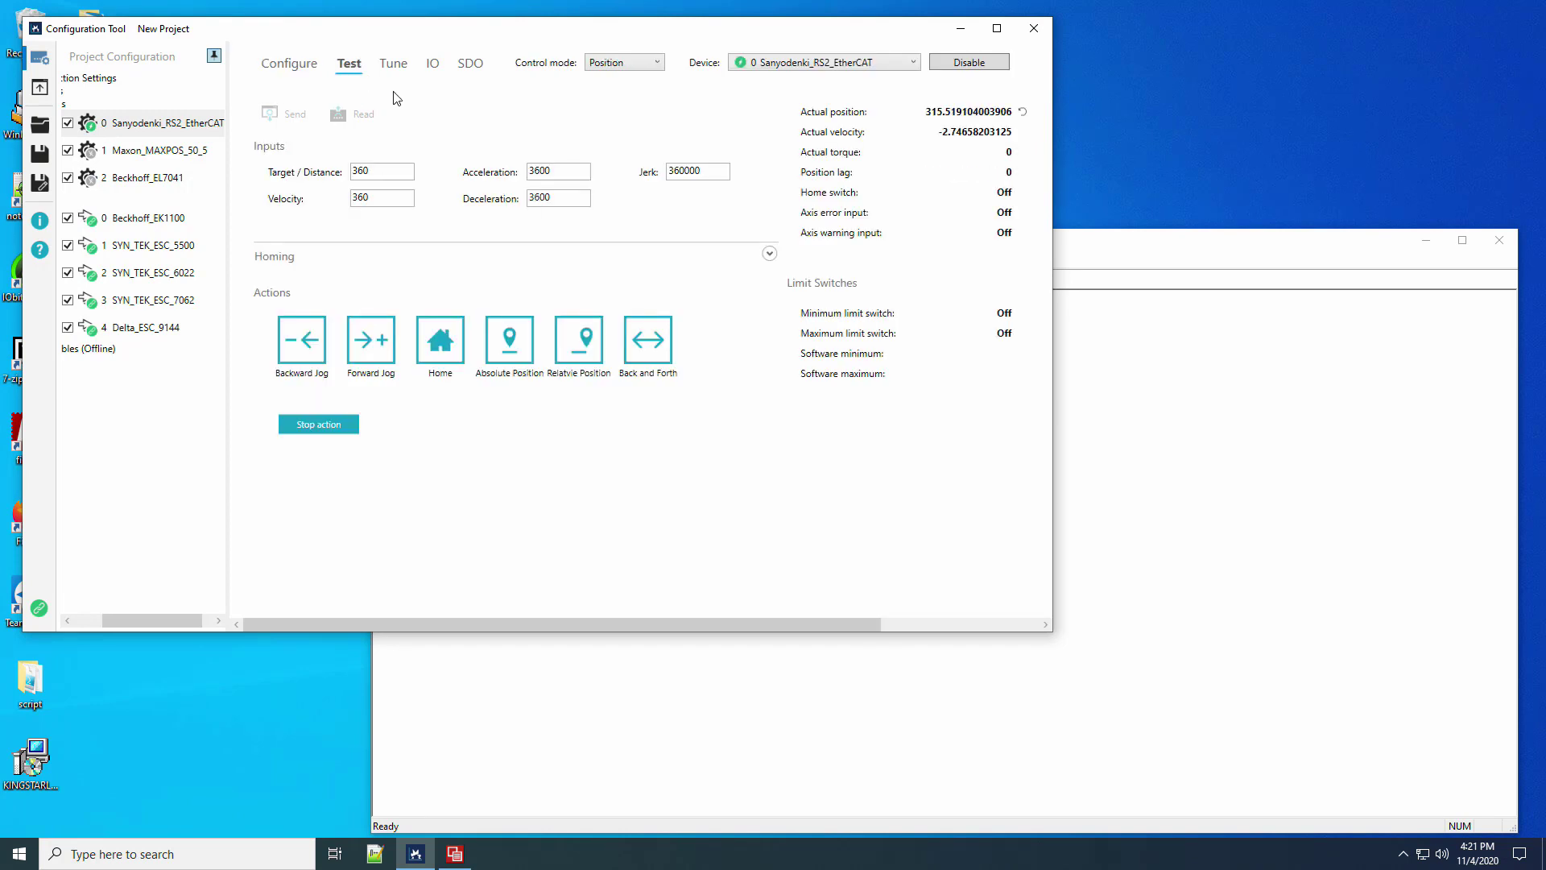
left_click(390, 352)
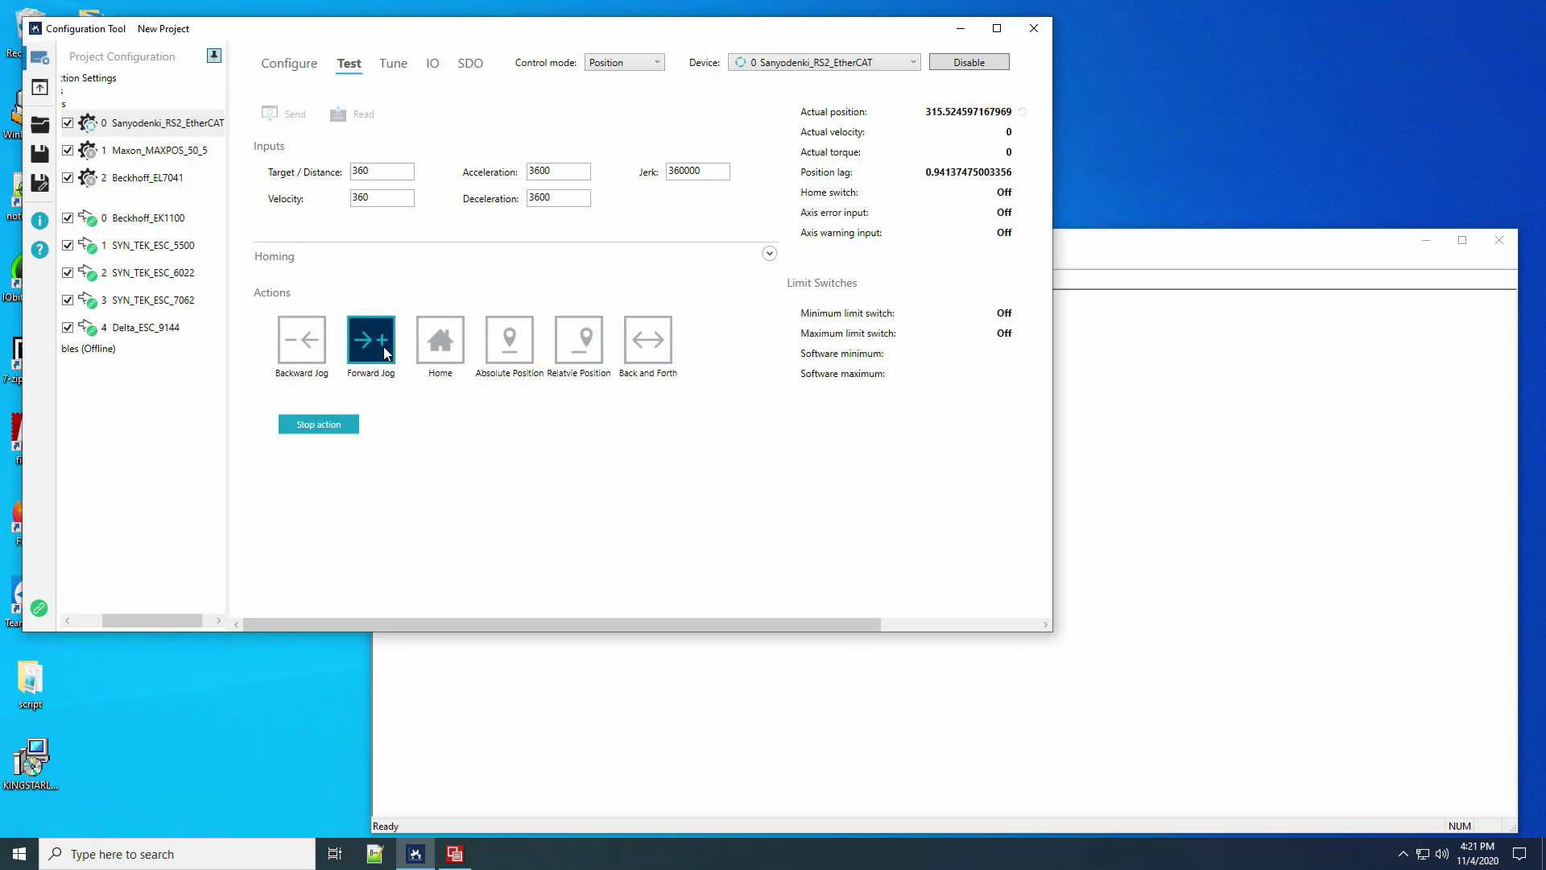
left_click(297, 352)
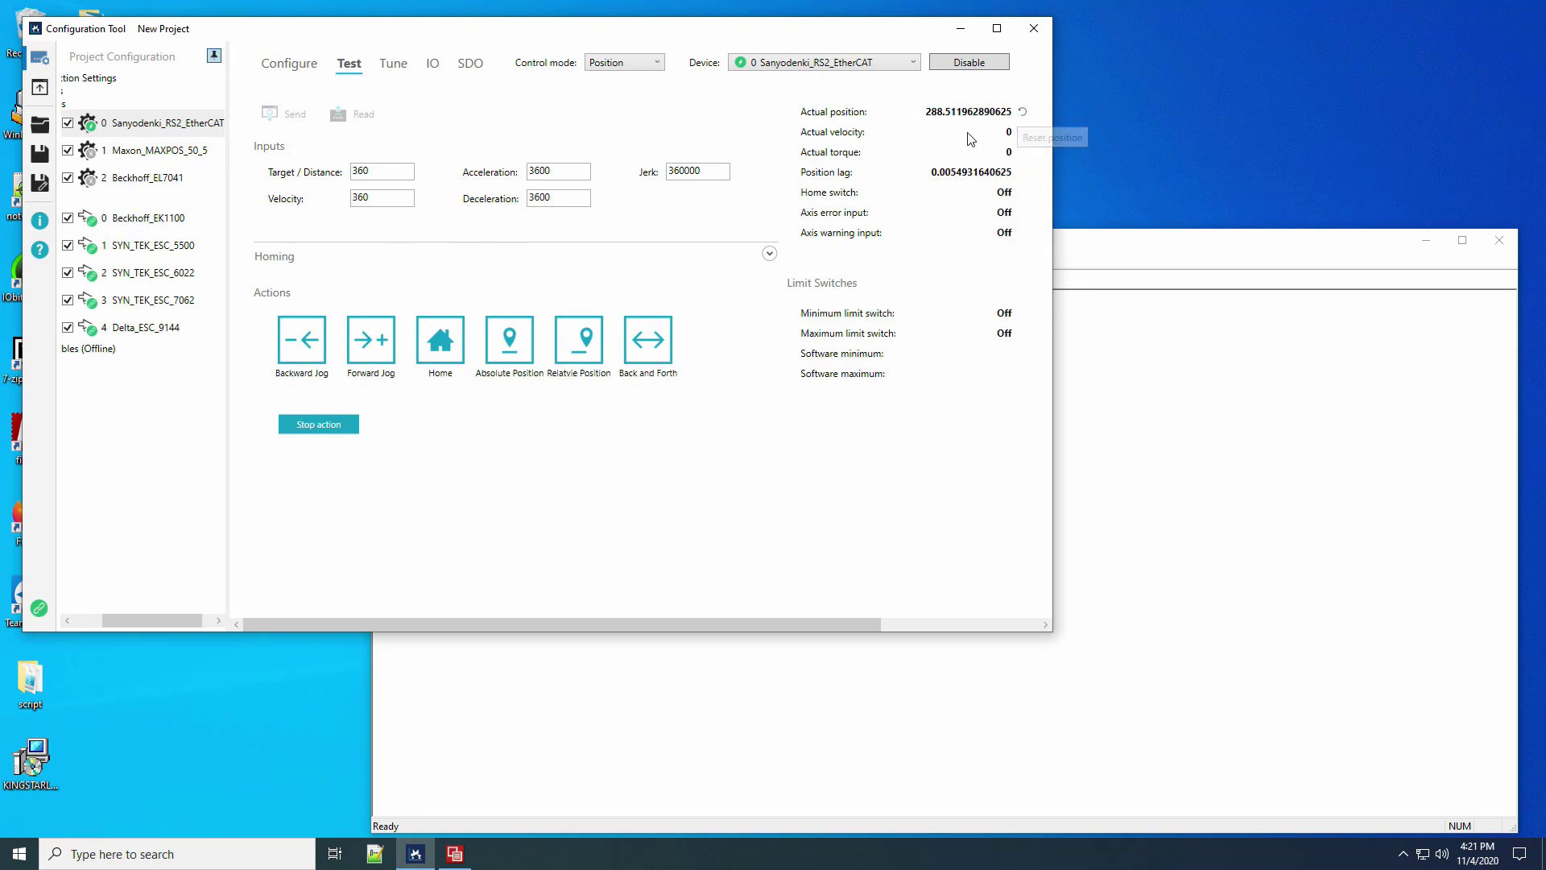
left_click(393, 336)
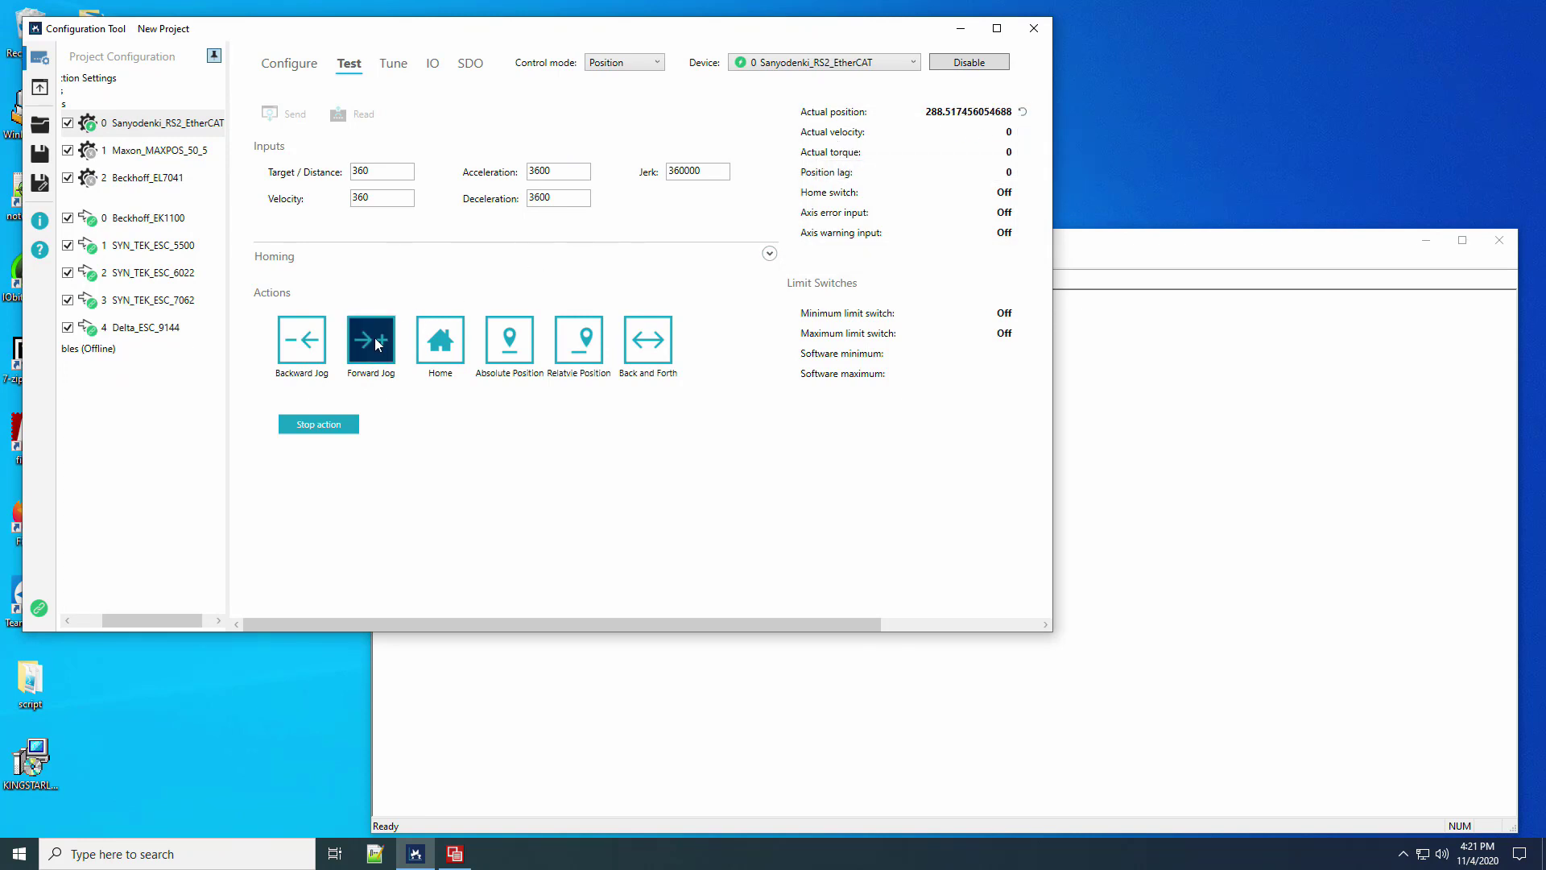
left_click(308, 342)
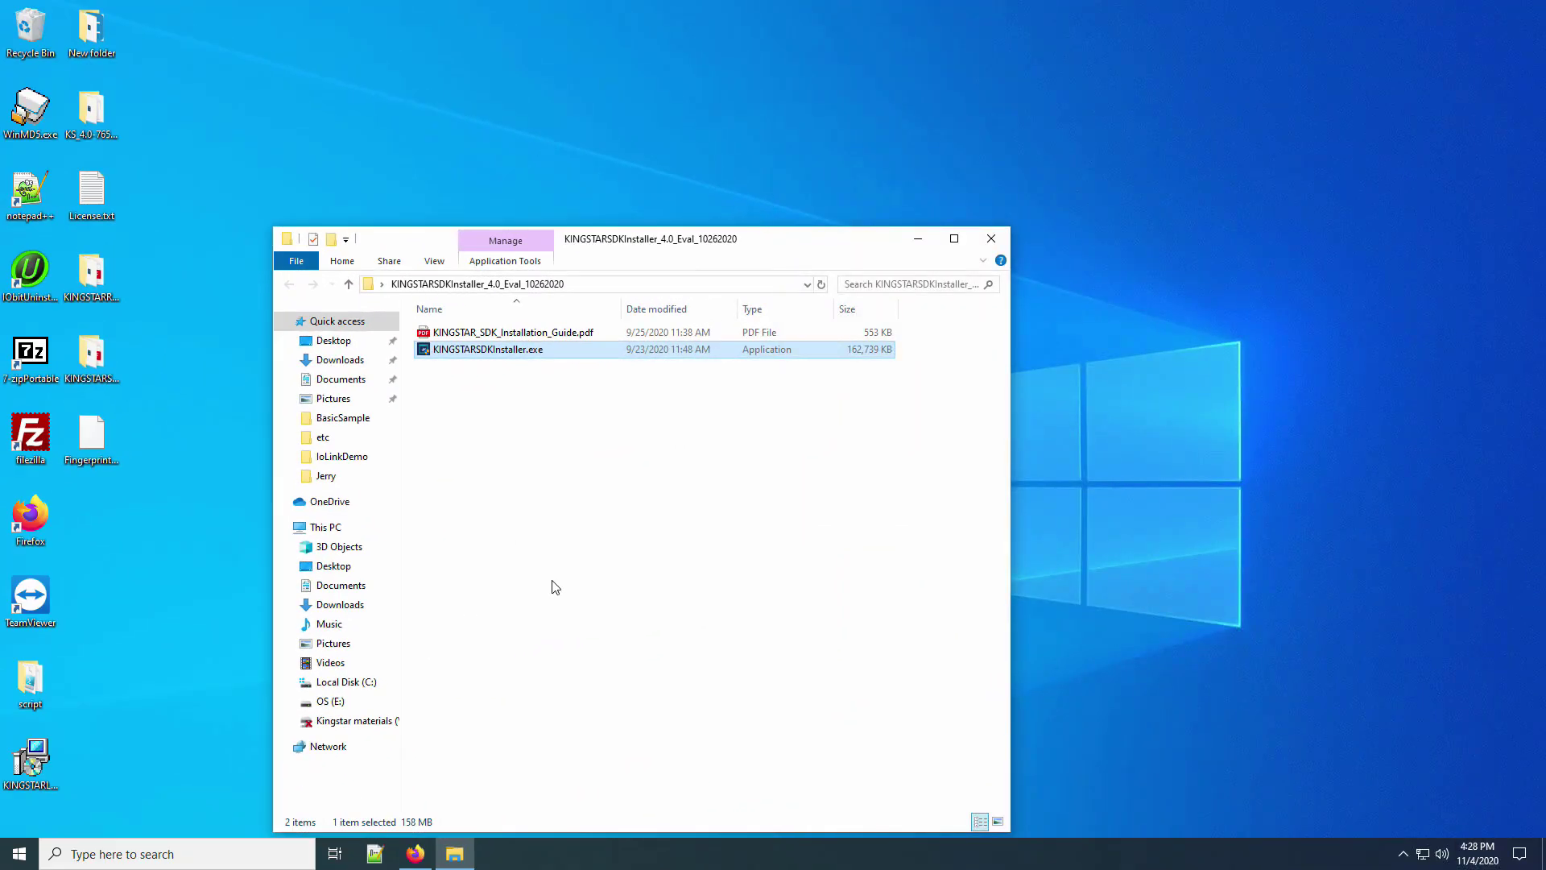
- Run KINGSTARSDKInstaller.exe from the KINGSTARSDKInstaller_4.0_Eval_10262020 folder
double_click(524, 352)
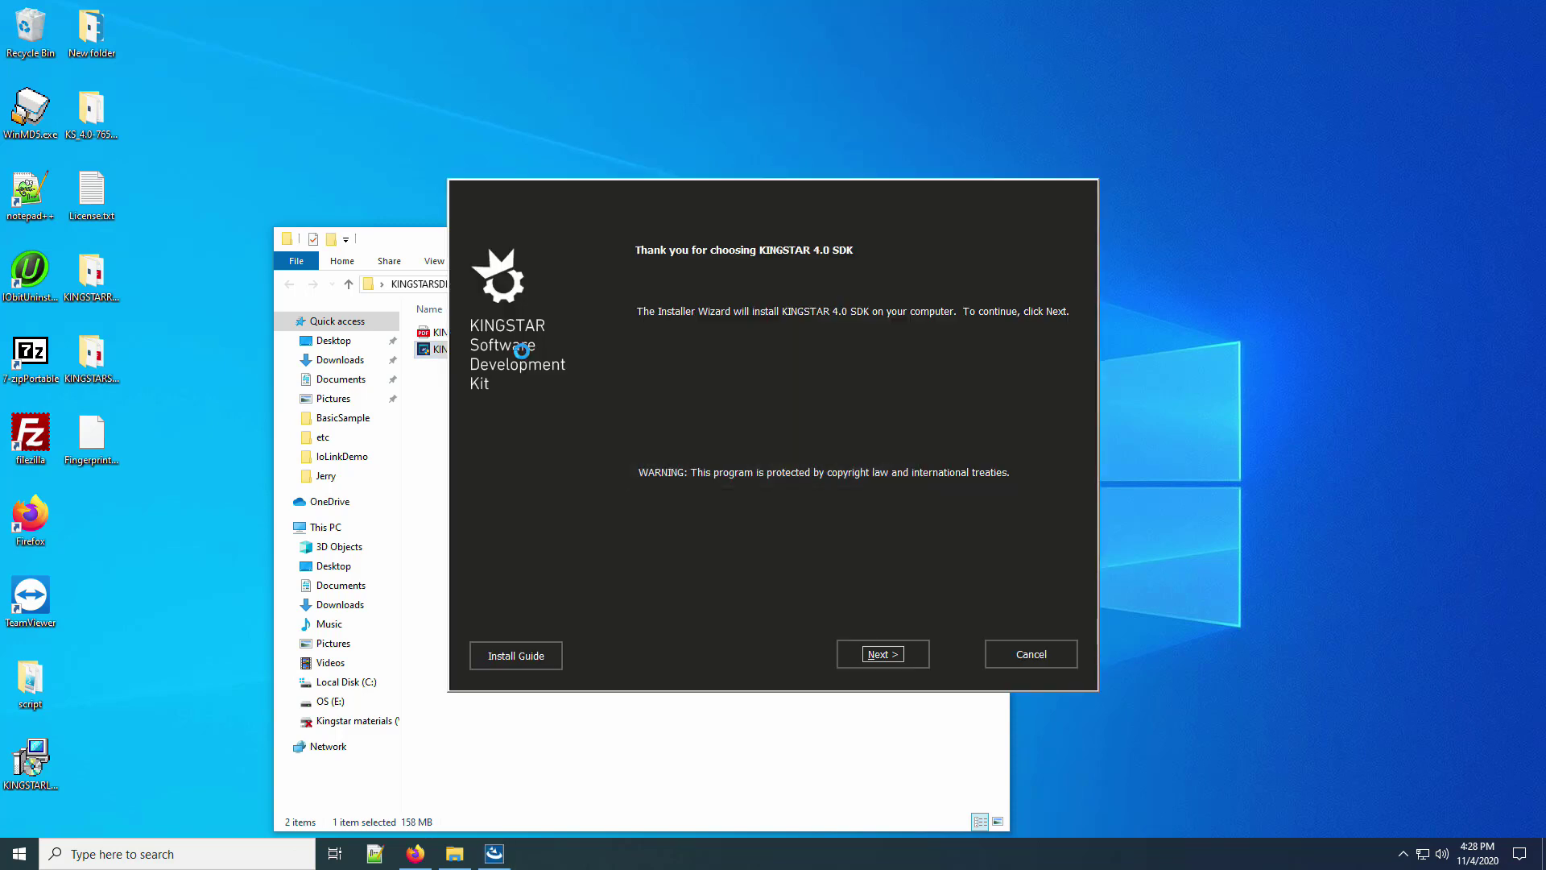
- Install KINGSTAR 4.0 SDK with the license accepted, default folder and all features, then finish
left_click(894, 653)
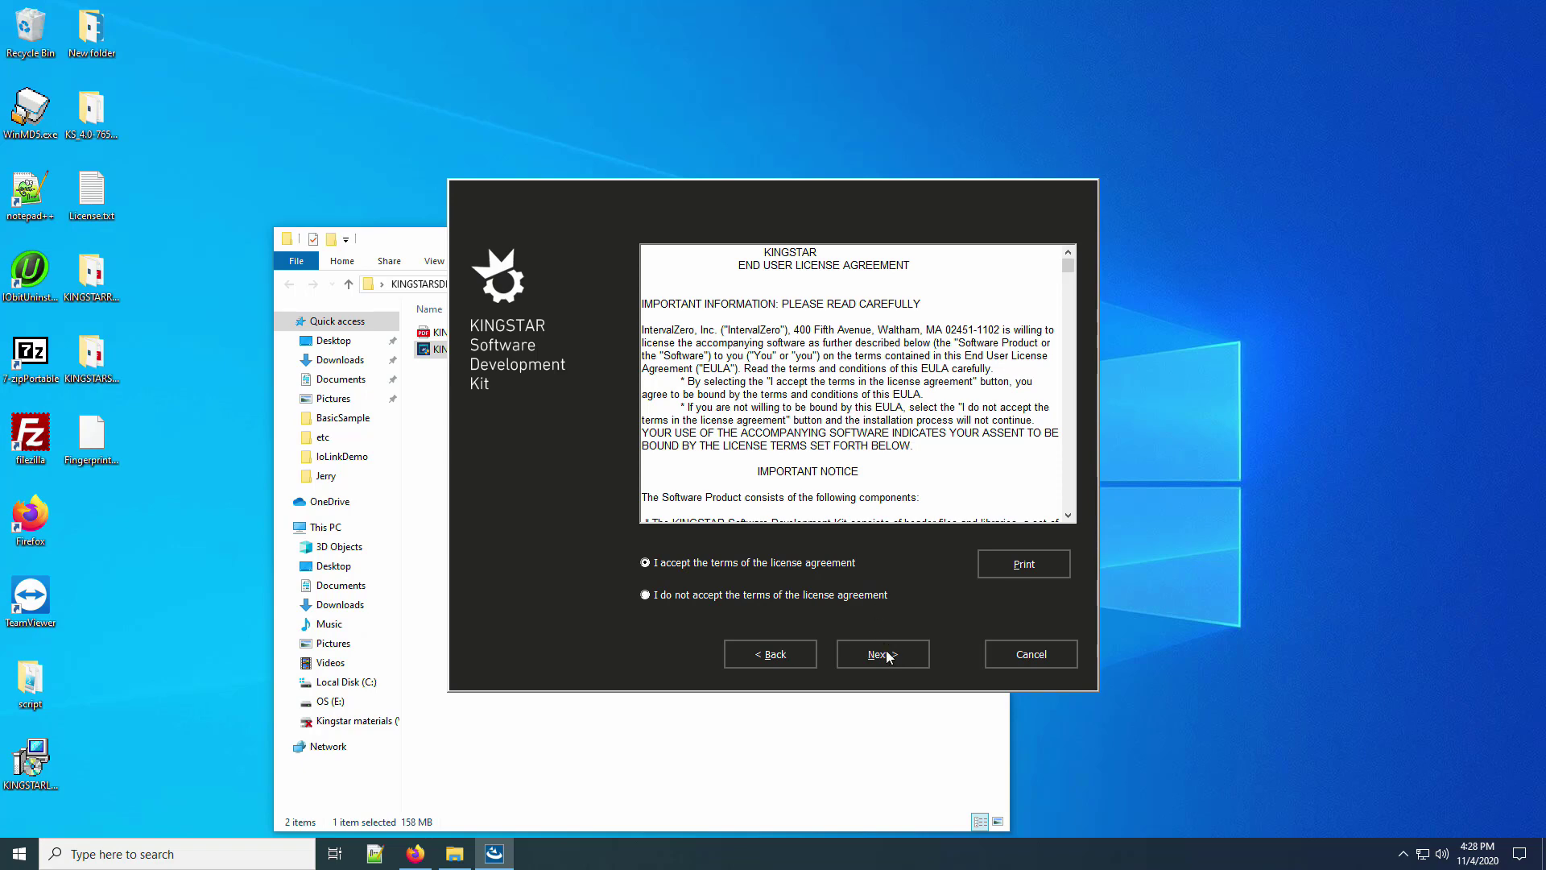
left_click(892, 658)
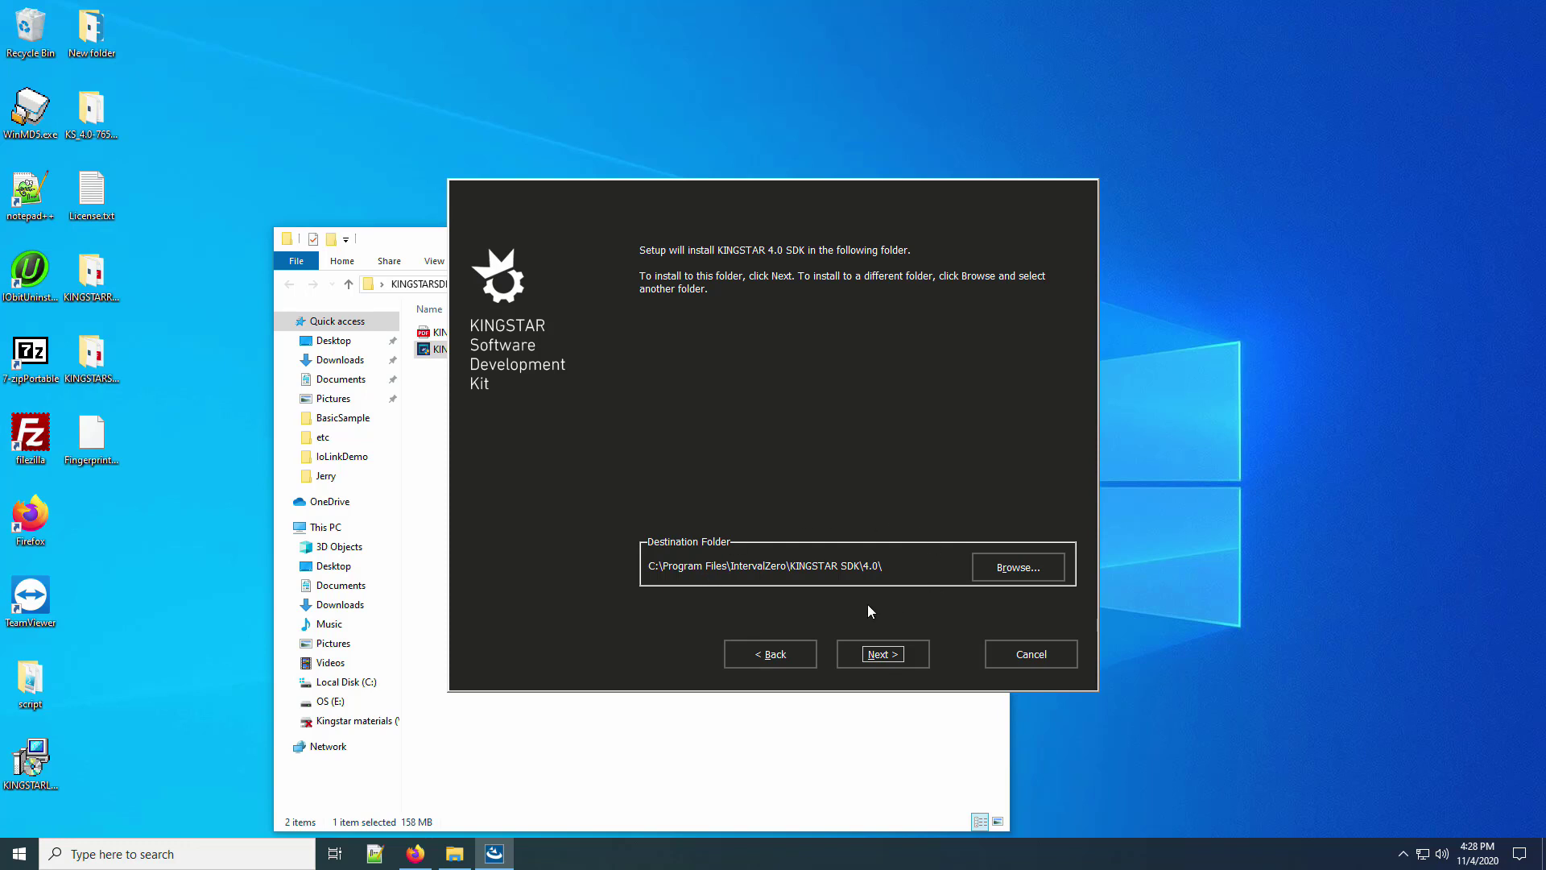
left_click(882, 653)
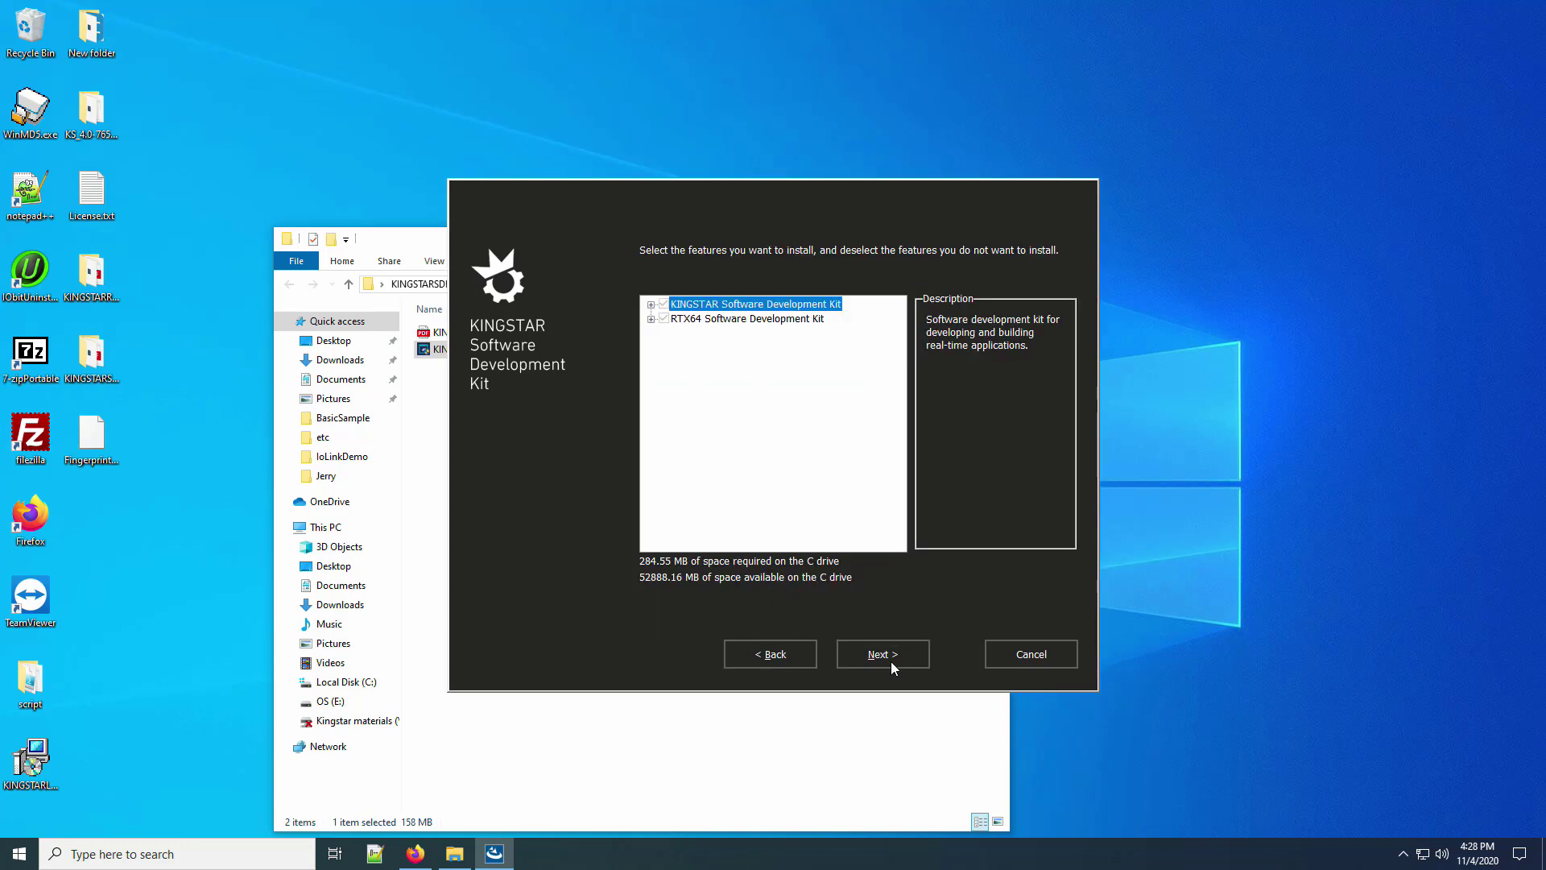
left_click(650, 320)
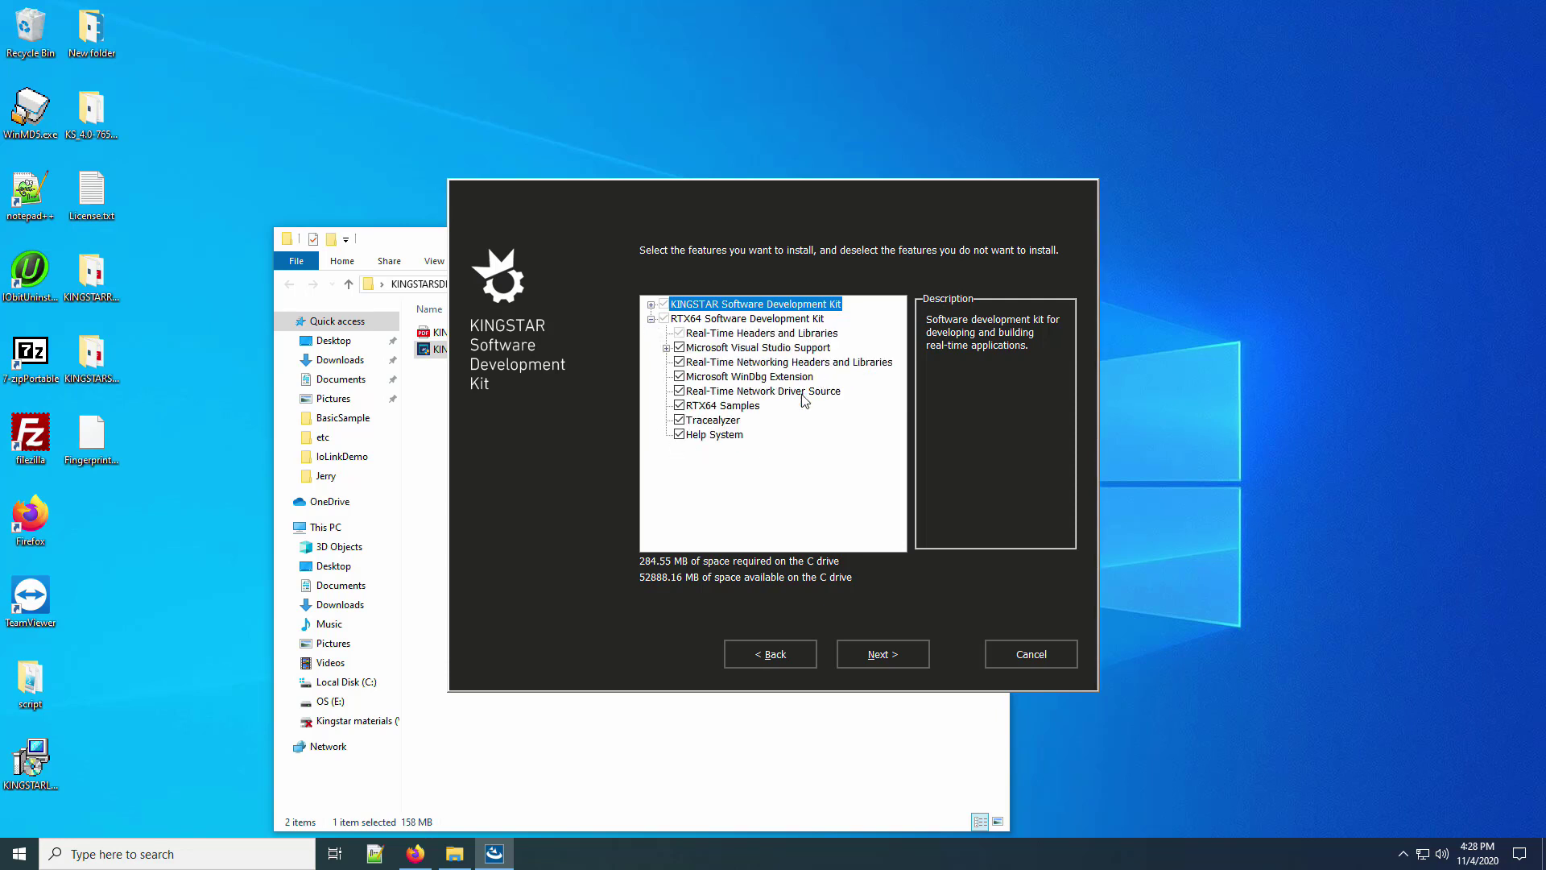
left_click(909, 657)
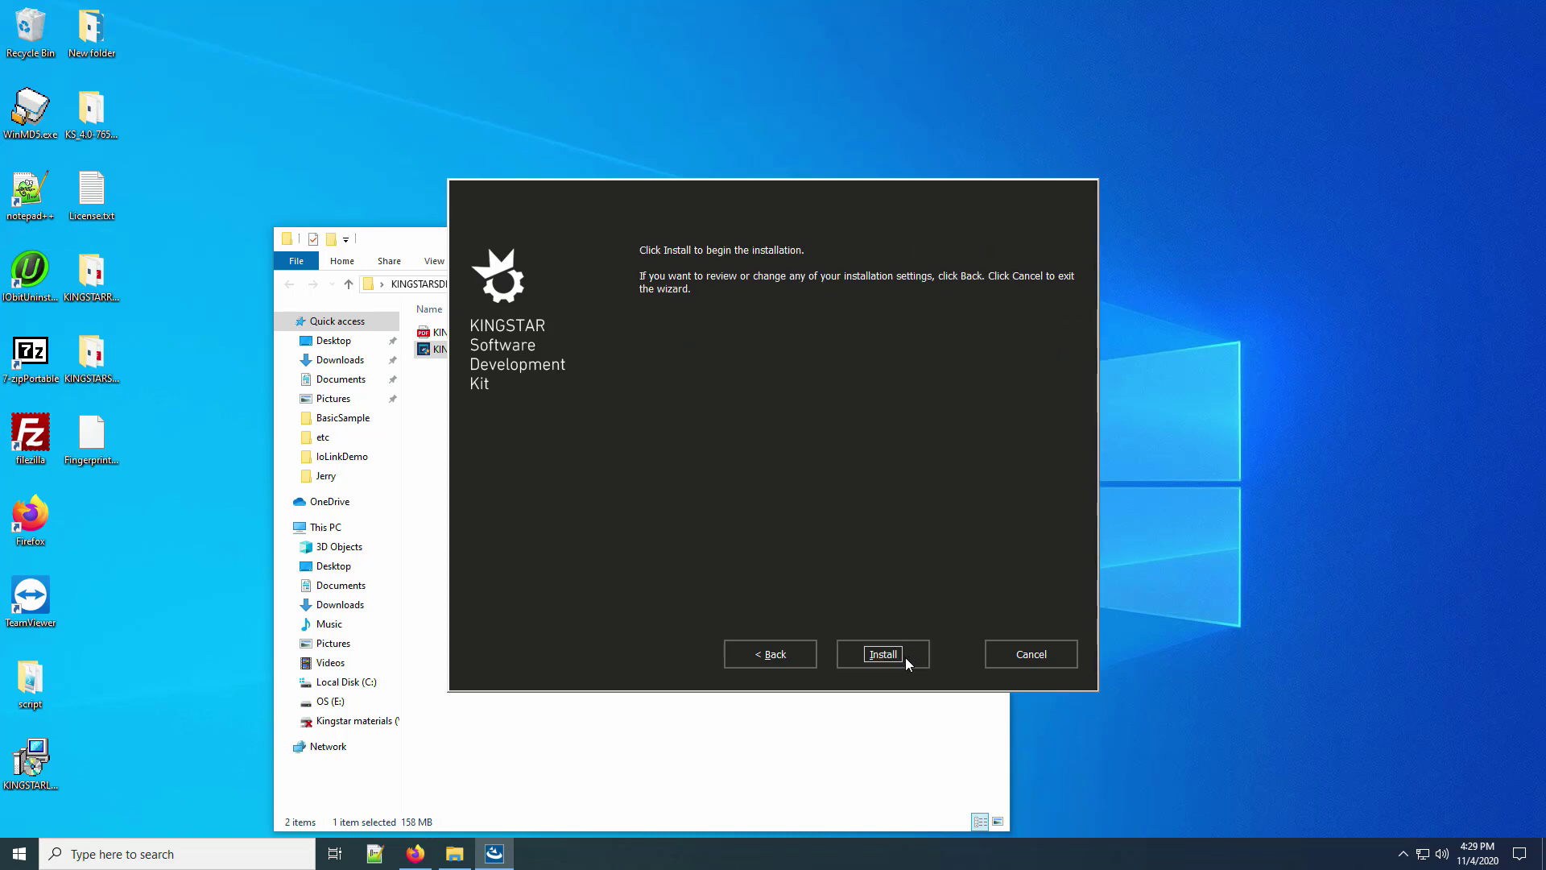
left_click(882, 655)
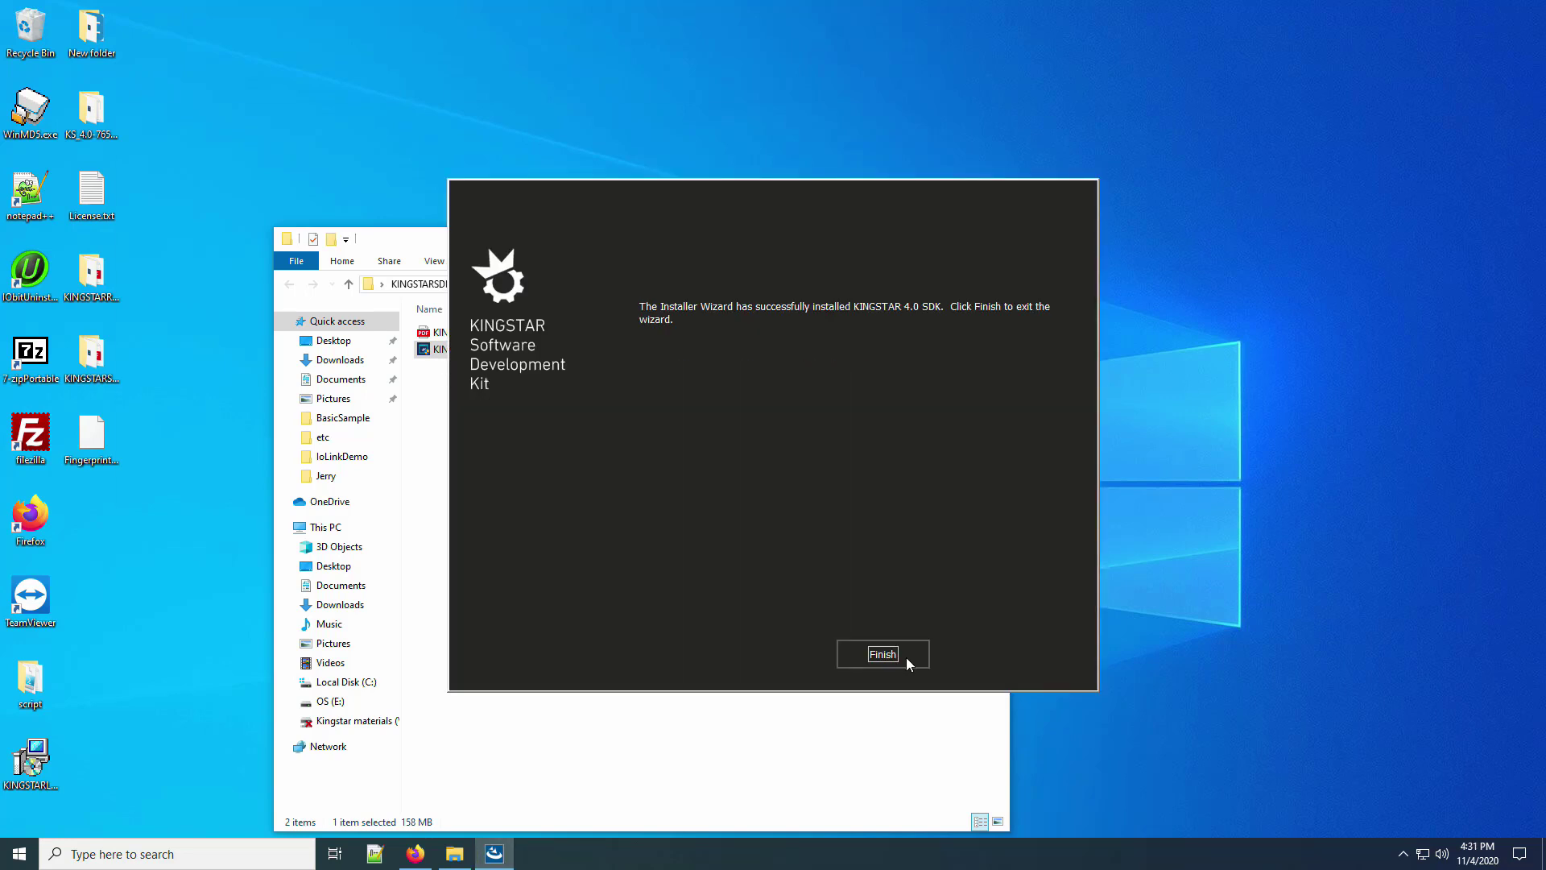
left_click(910, 662)
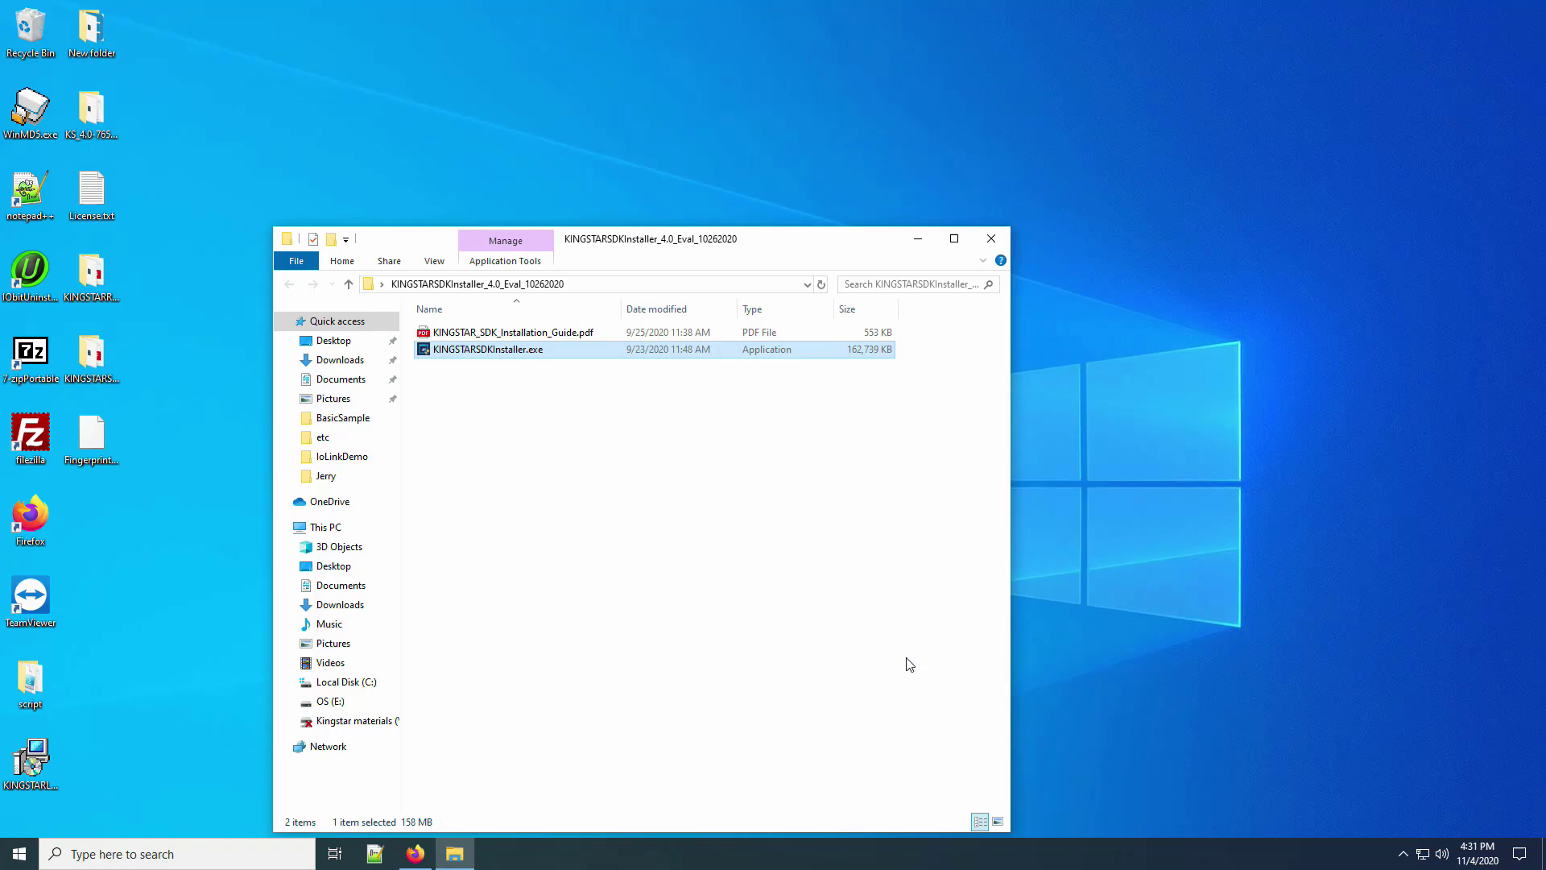